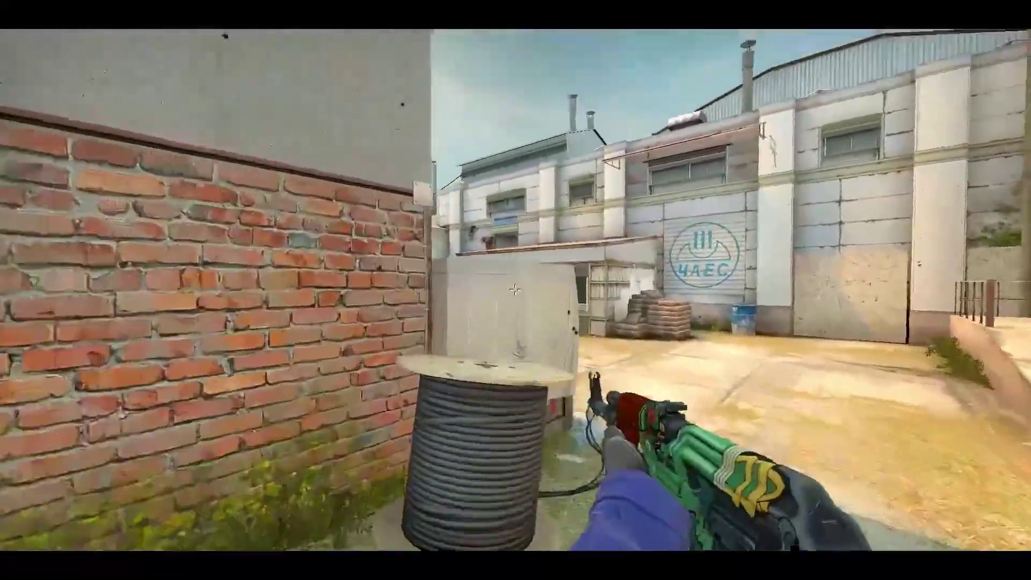
Advance through the vent tunnel toward B site and shoot the enemy in the tiled corridor.
{"action": "key", "text": "3"}
{"action": "key", "text": "w"}
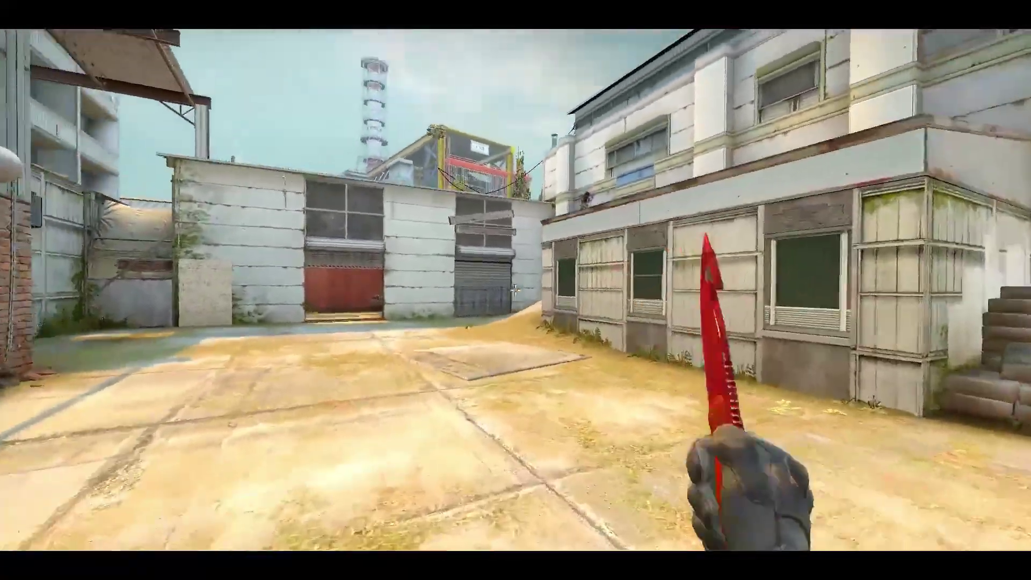
{"action": "key", "text": "1"}
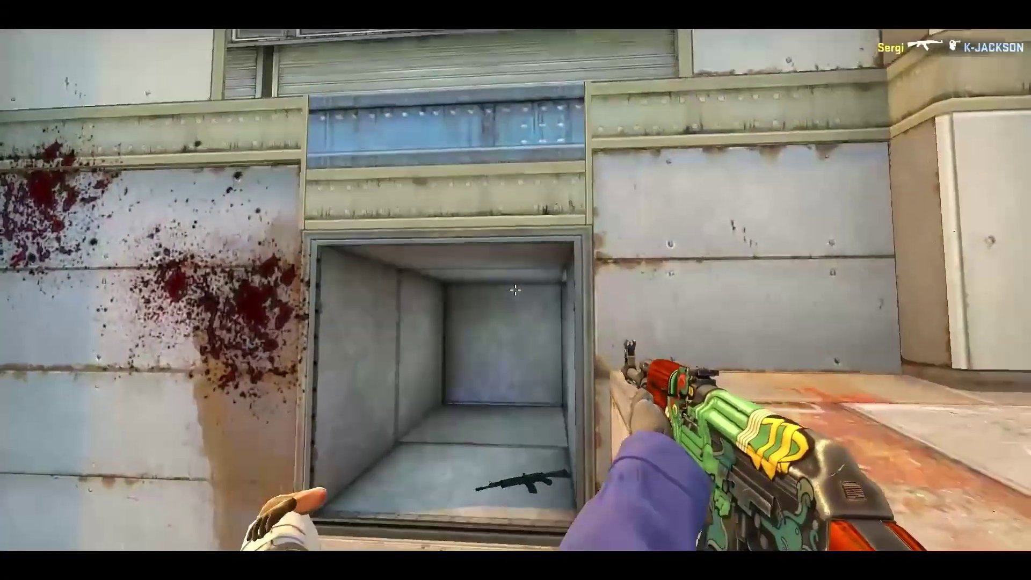
{"action": "key", "text": "w"}
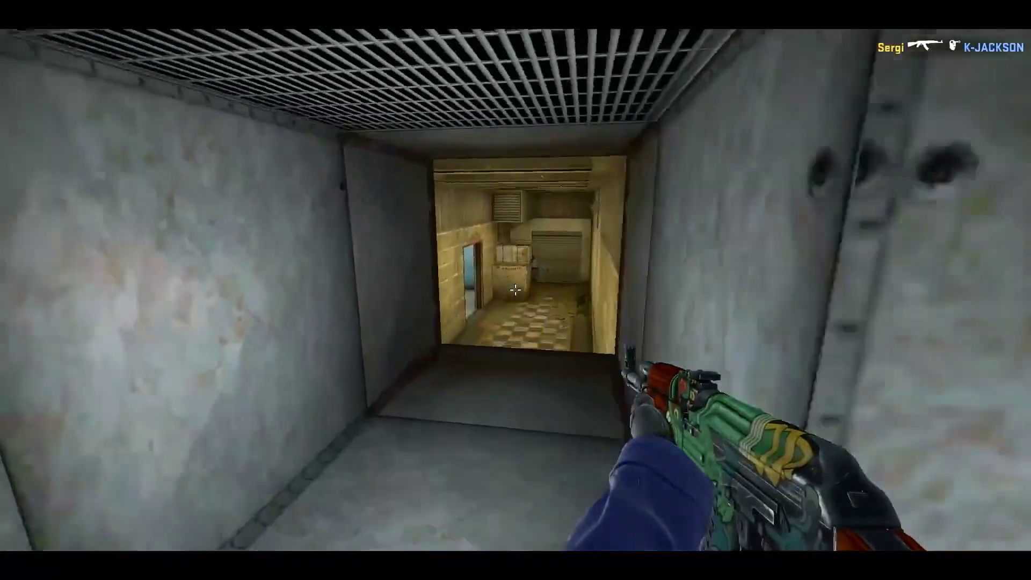
{"action": "left_click", "coordinate": [516, 290]}
{"action": "key", "text": "w"}
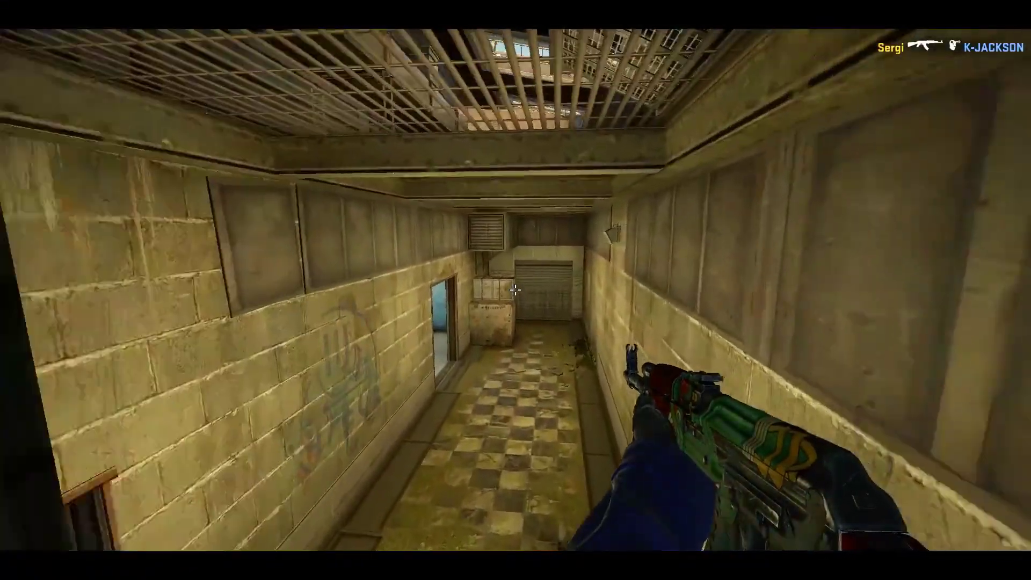
{"action": "key", "text": "w"}
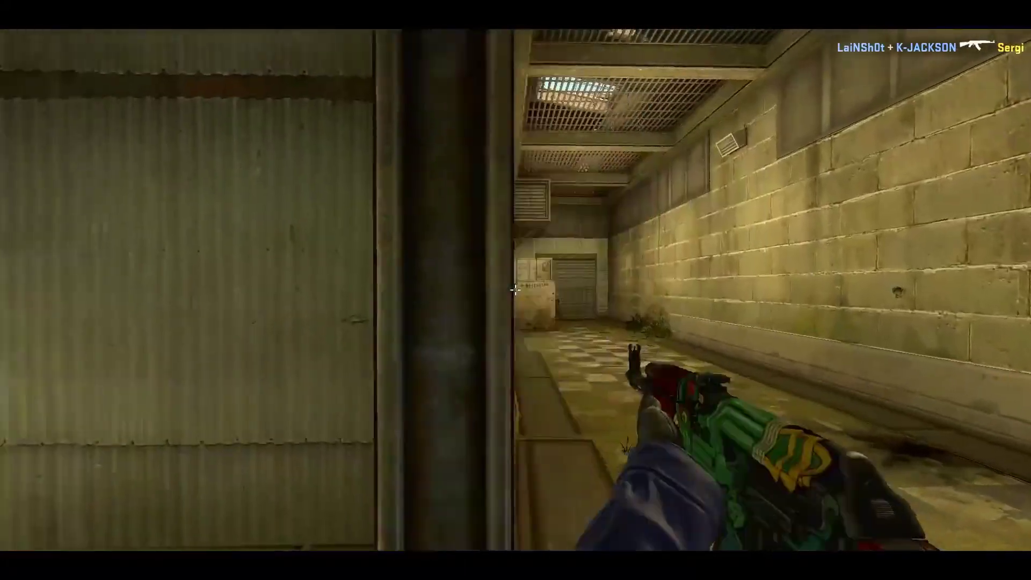
{"action": "left_click", "coordinate": [515, 290]}
With the knife out, run through the hall past the dead enemy toward the crates.
{"action": "key", "text": "w"}
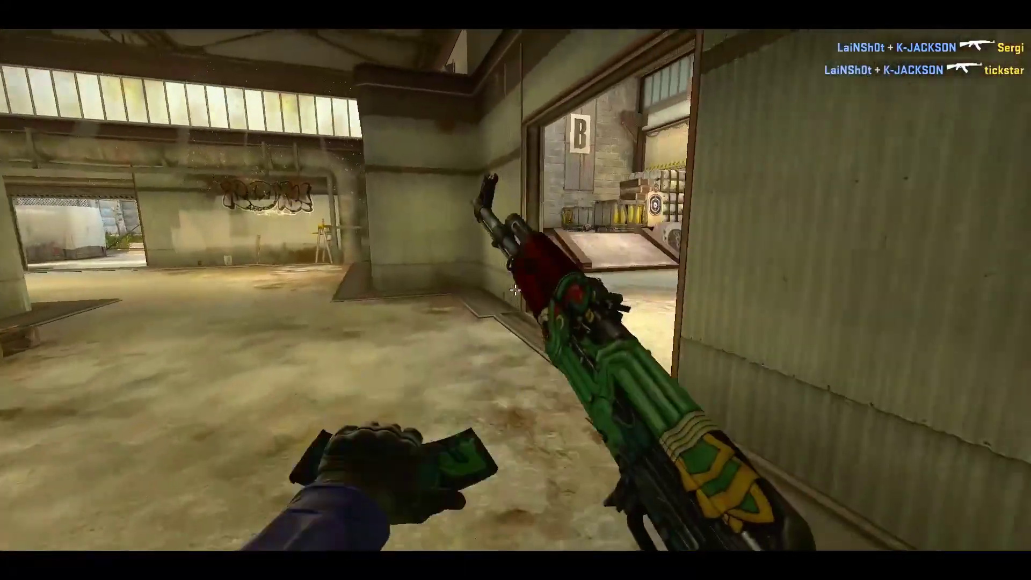
{"action": "key", "text": "3"}
{"action": "key", "text": "w"}
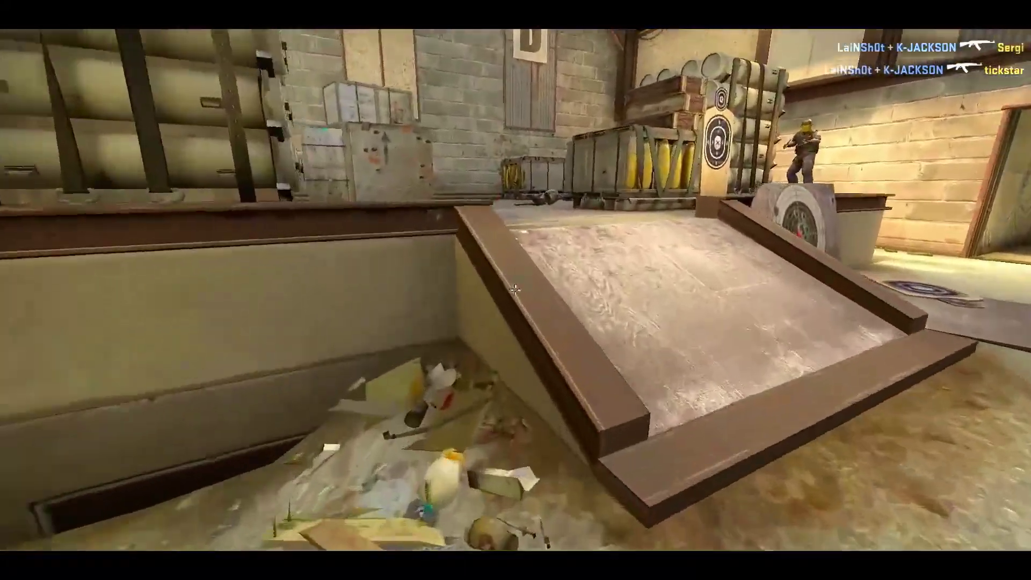
{"action": "key", "text": "w"}
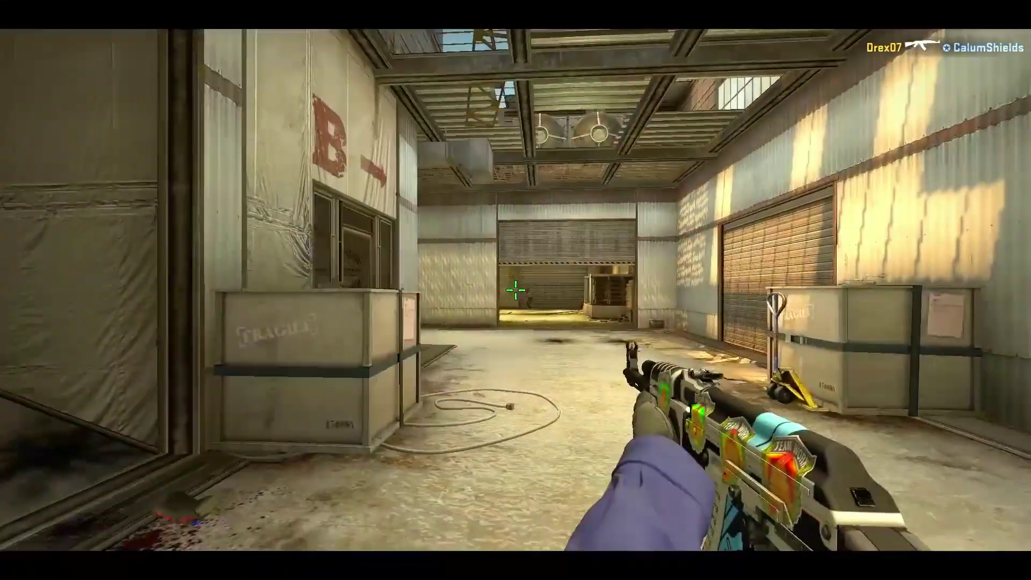
{"action": "key", "text": "d"}
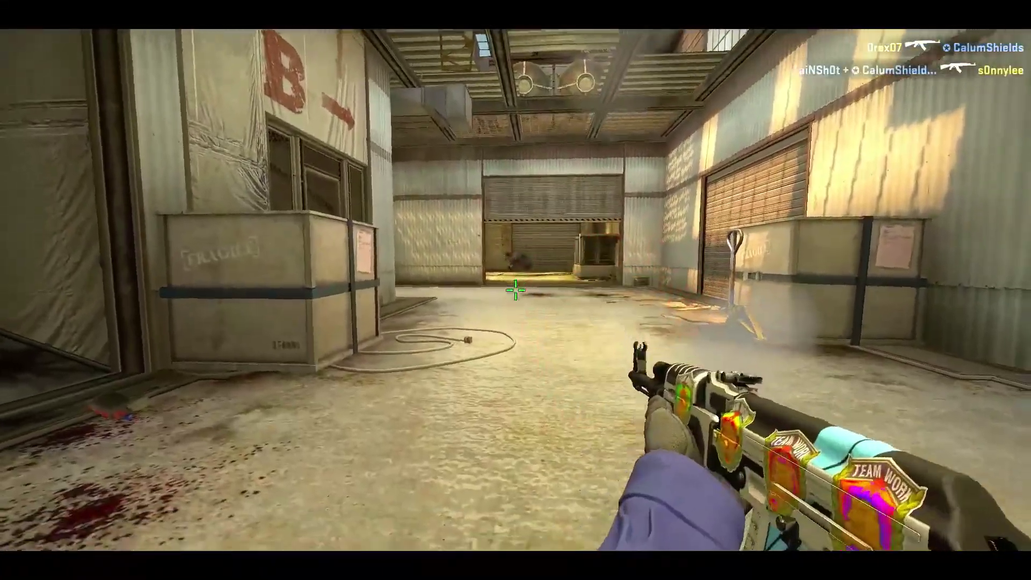
{"action": "key", "text": "d"}
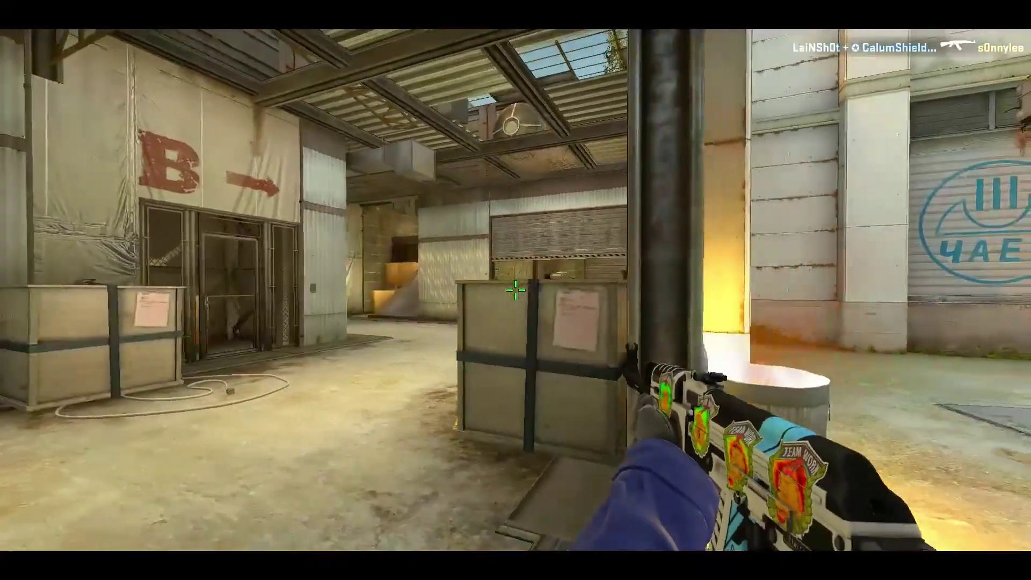
Throw a smoke grenade at B site and draw the rifle again.
{"action": "key", "text": "a"}
{"action": "key", "text": "4"}
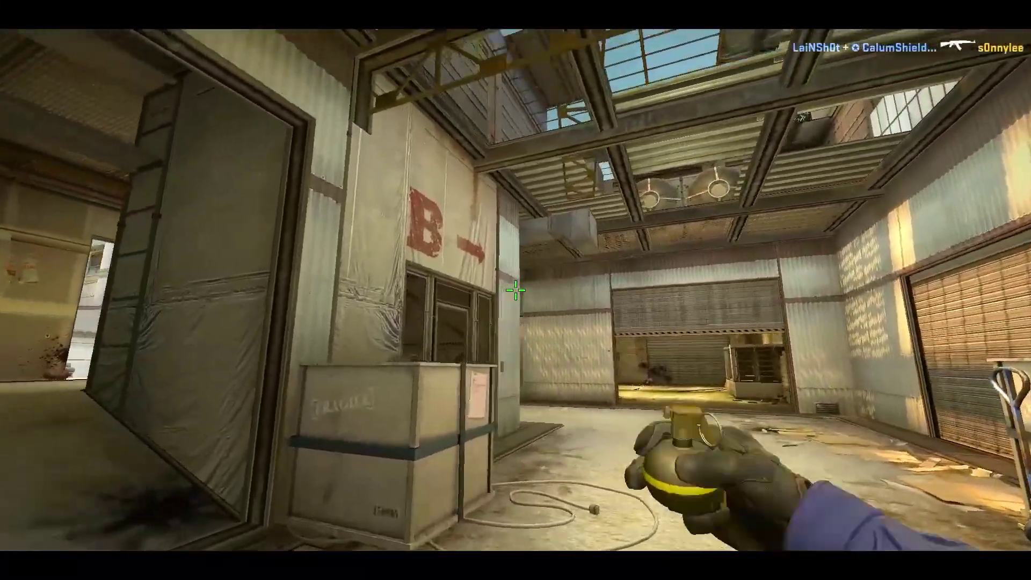
{"action": "left_click", "coordinate": [516, 289]}
{"action": "key", "text": "w"}
Move through the smoke-filled room past the crates and reach the stairs.
{"action": "key", "text": "w"}
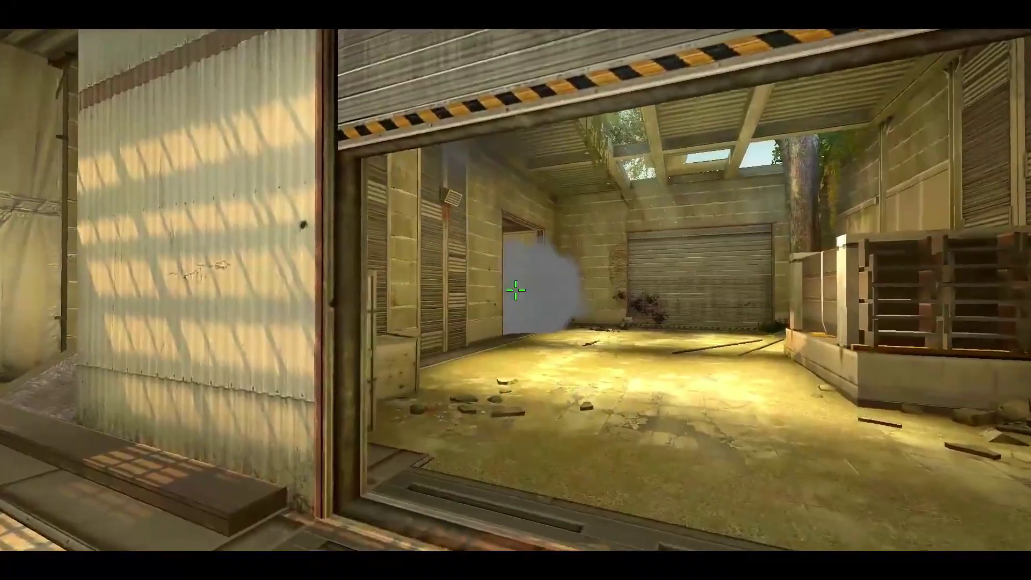
{"action": "key", "text": "3"}
{"action": "key", "text": "w"}
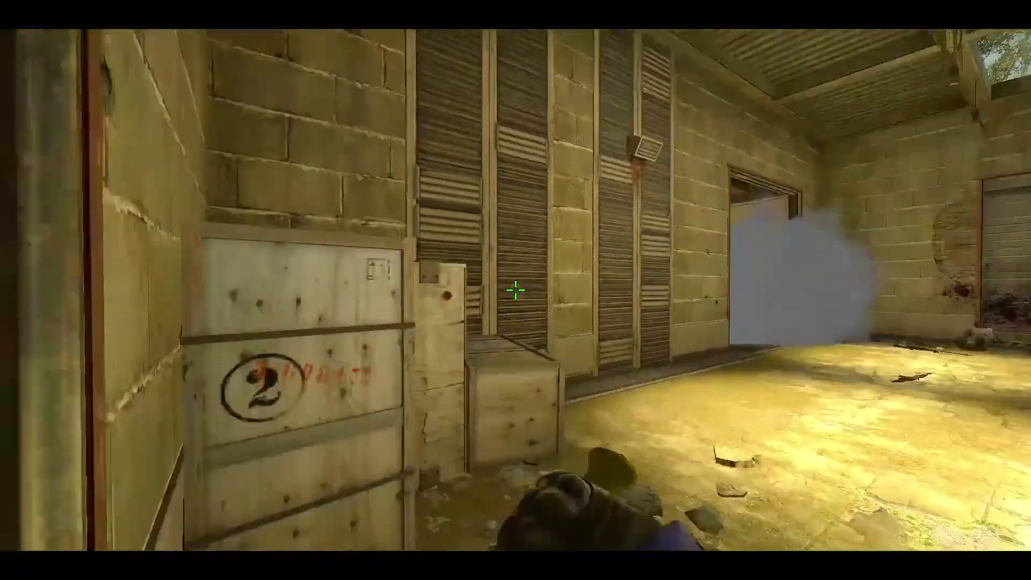
{"action": "key", "text": "w"}
{"action": "key", "text": "4"}
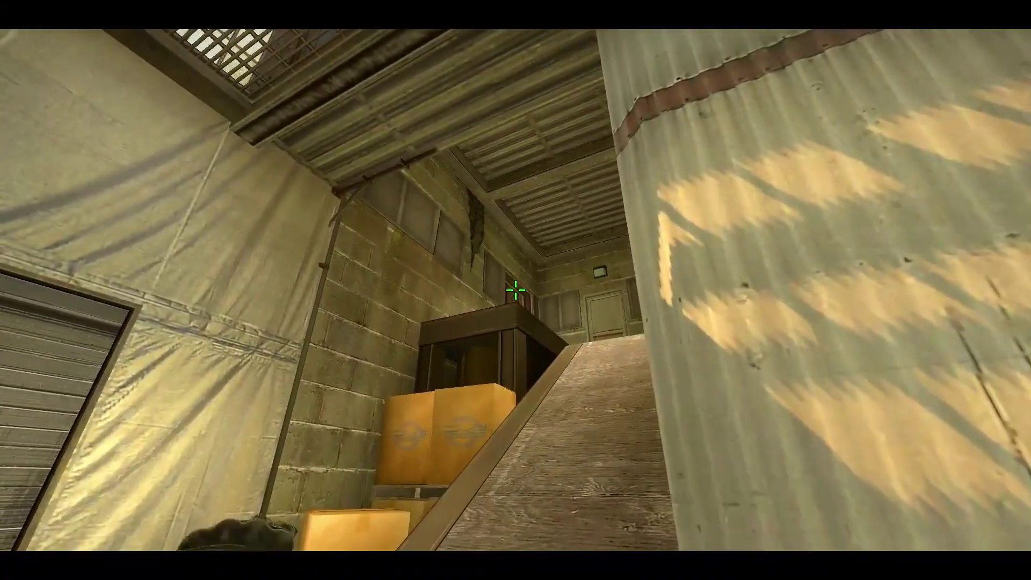
{"action": "key", "text": "1"}
{"action": "key", "text": "w"}
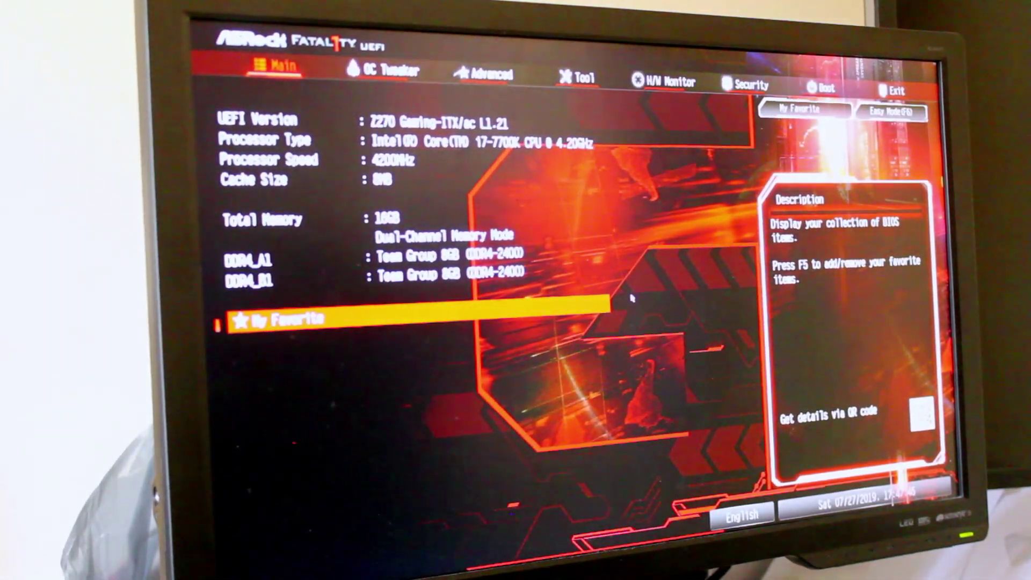
Toggle EZ Mode on and back off with F6, then move to the OC Tweaker page.
{"action": "key", "text": "F6"}
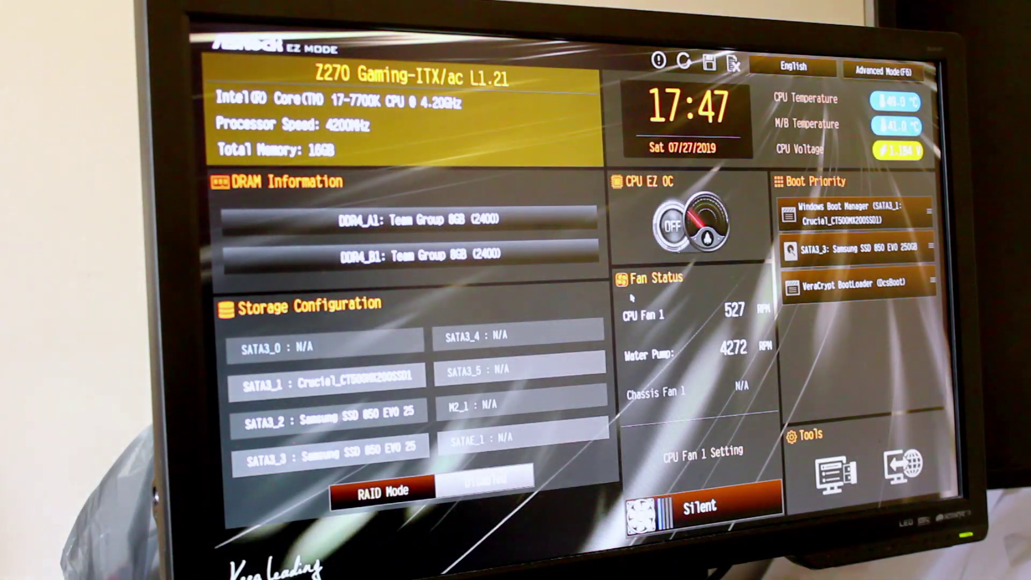
{"action": "key", "text": "F6"}
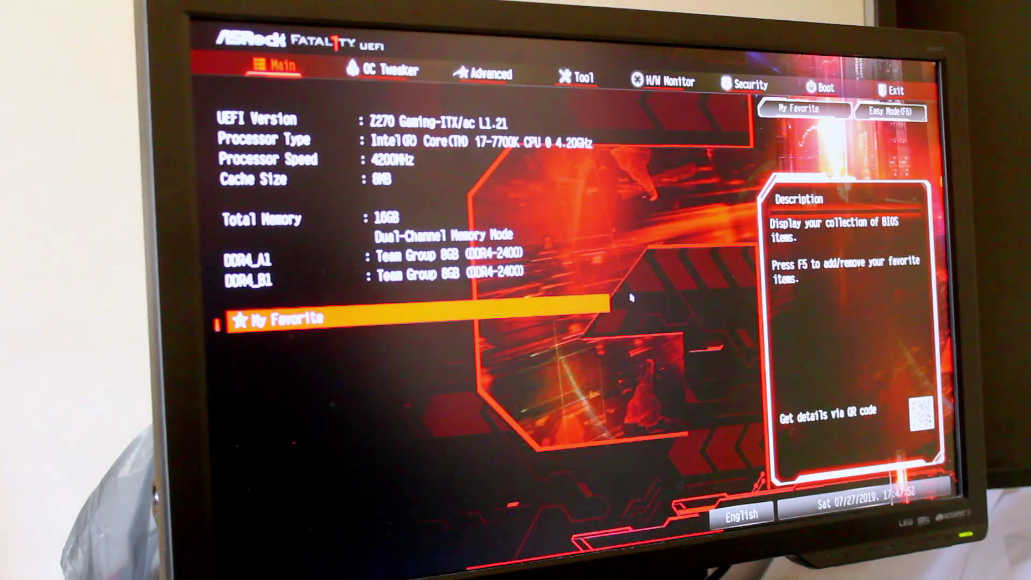
{"action": "key", "text": "Right"}
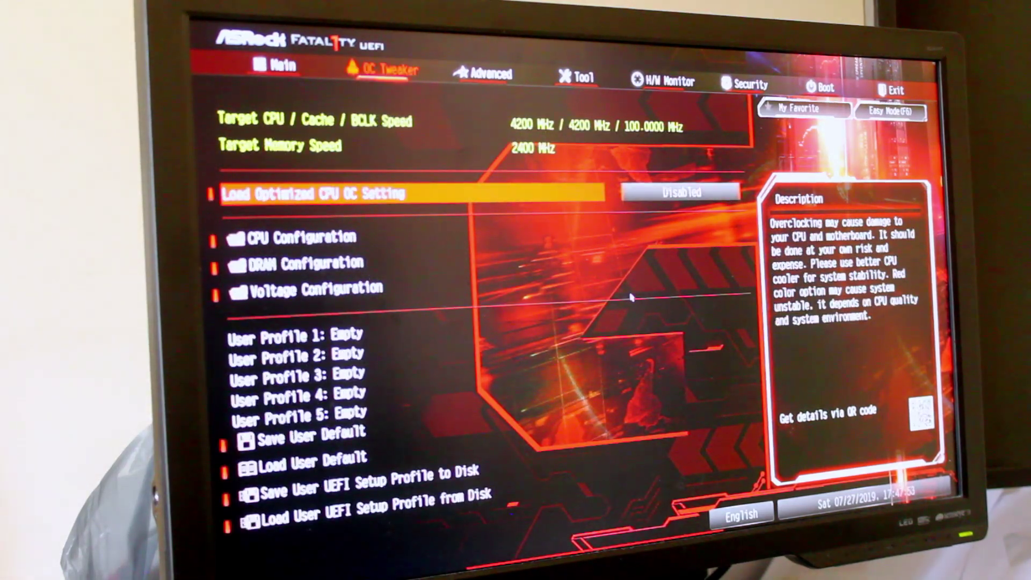
Open CPU Configuration and scroll past CPU Ratio, Boot Performance Mode and Reliability Stress Restrictor.
{"action": "key", "text": "Down"}
{"action": "key", "text": "Return"}
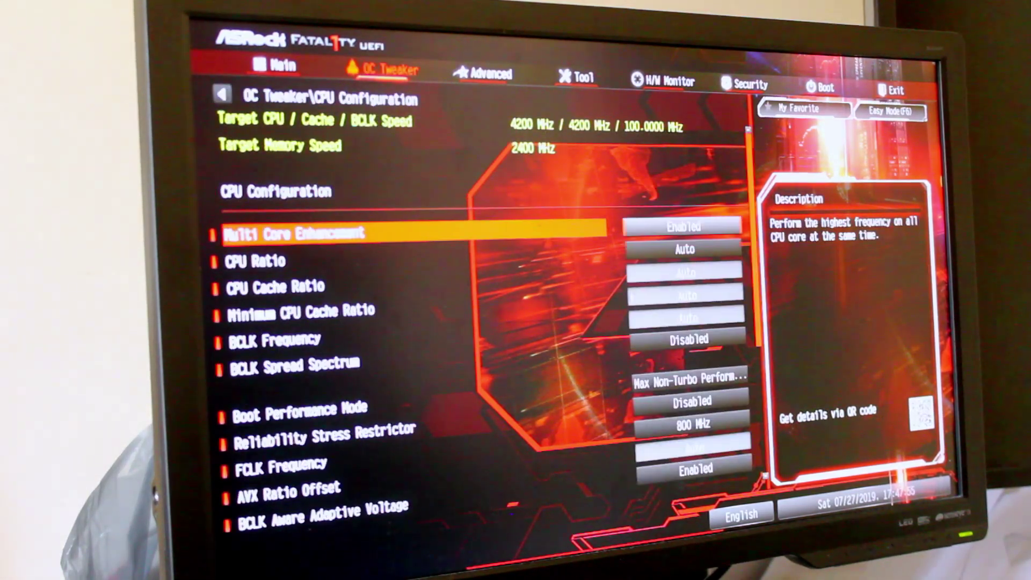
{"action": "key", "text": "Down"}
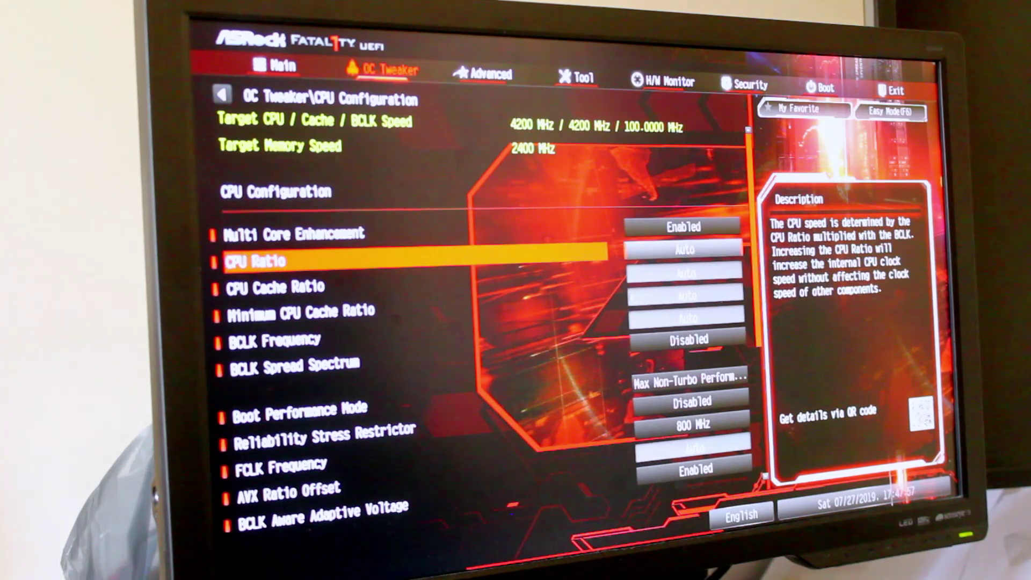
{"action": "key", "text": "Down"}
{"action": "key", "text": "Down"}
{"action": "key", "text": "Down"}
{"action": "key", "text": "Down"}
{"action": "key", "text": "Down"}
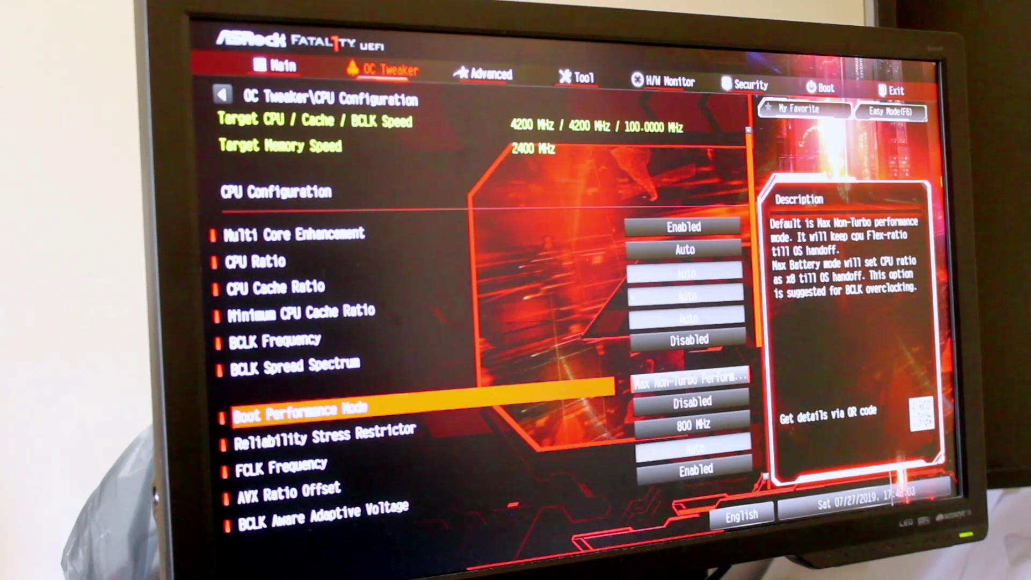
{"action": "key", "text": "Down"}
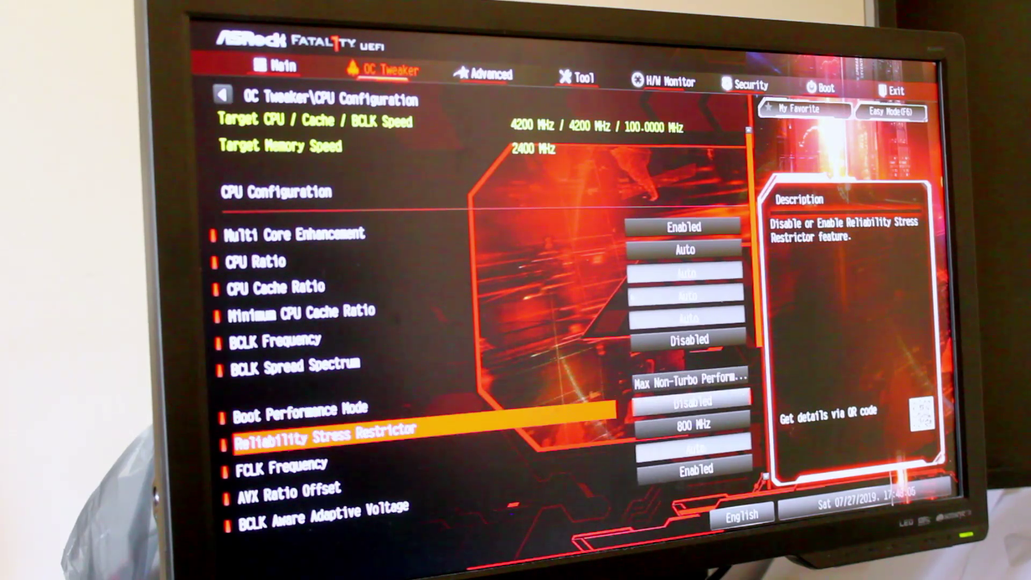
{"action": "key", "text": "Down"}
{"action": "key", "text": "Down"}
{"action": "key", "text": "Down"}
{"action": "key", "text": "Down"}
{"action": "key", "text": "Down"}
{"action": "key", "text": "Down"}
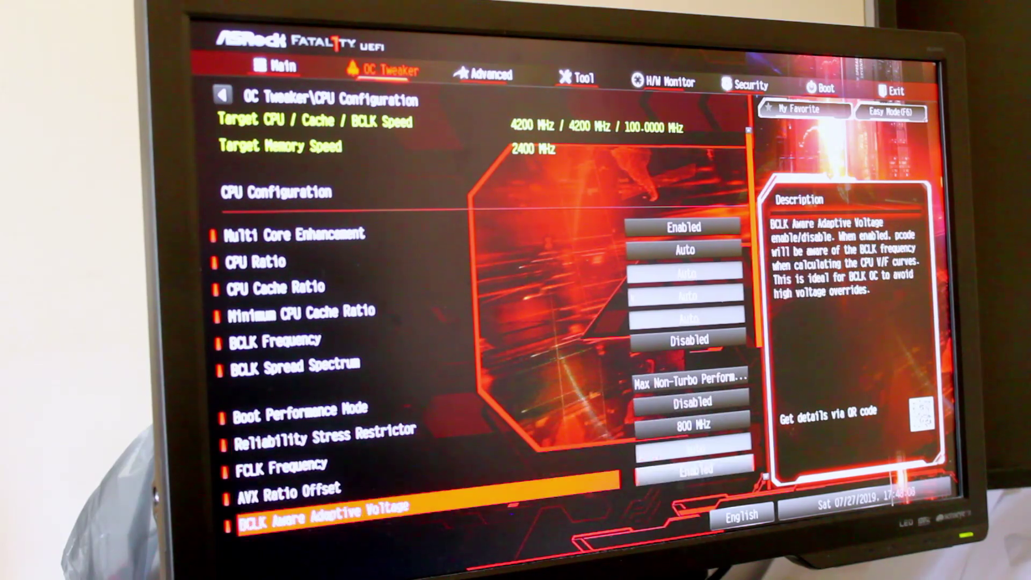
{"action": "key", "text": "Down"}
Disable Intel SpeedStep Technology, then review the Turbo Boost and Speed Shift settings.
{"action": "key", "text": "Up"}
{"action": "key", "text": "Up"}
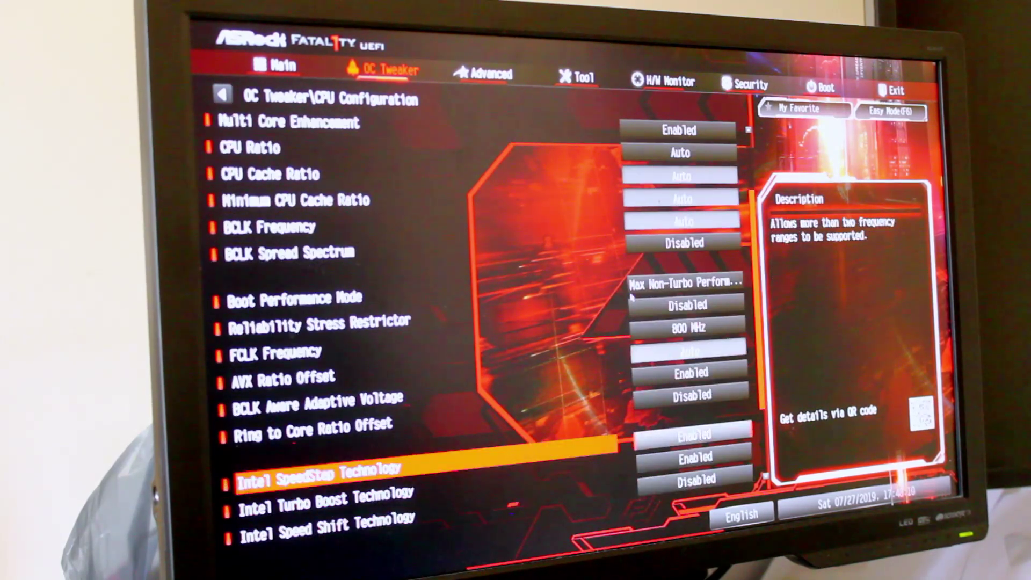
{"action": "key", "text": "Return"}
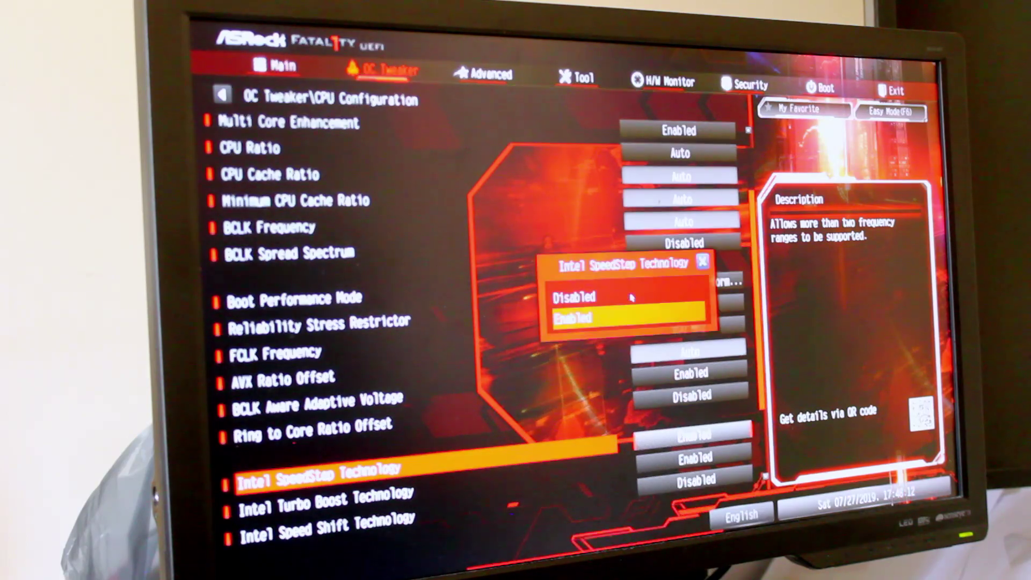
{"action": "key", "text": "Up"}
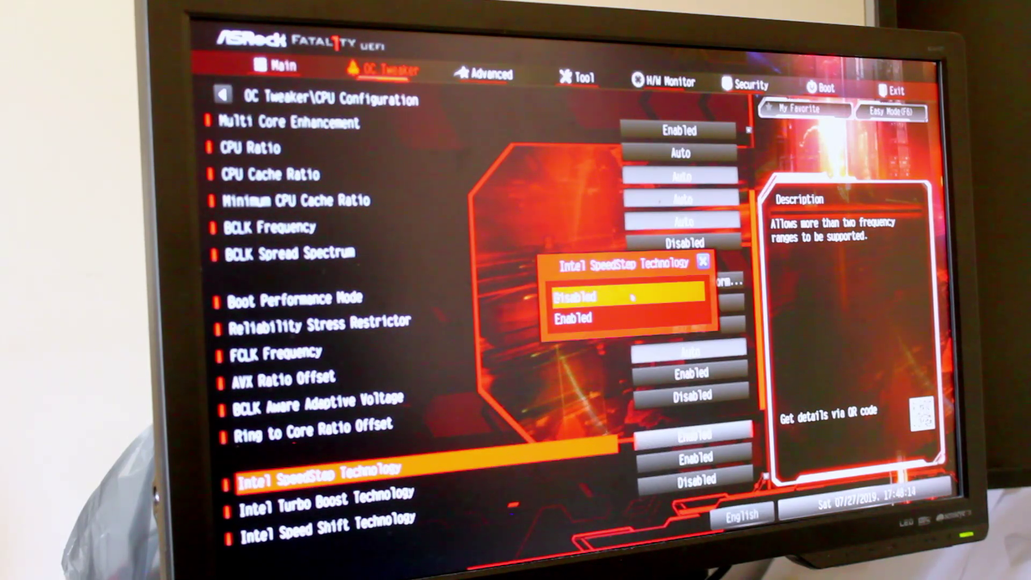
{"action": "key", "text": "Return"}
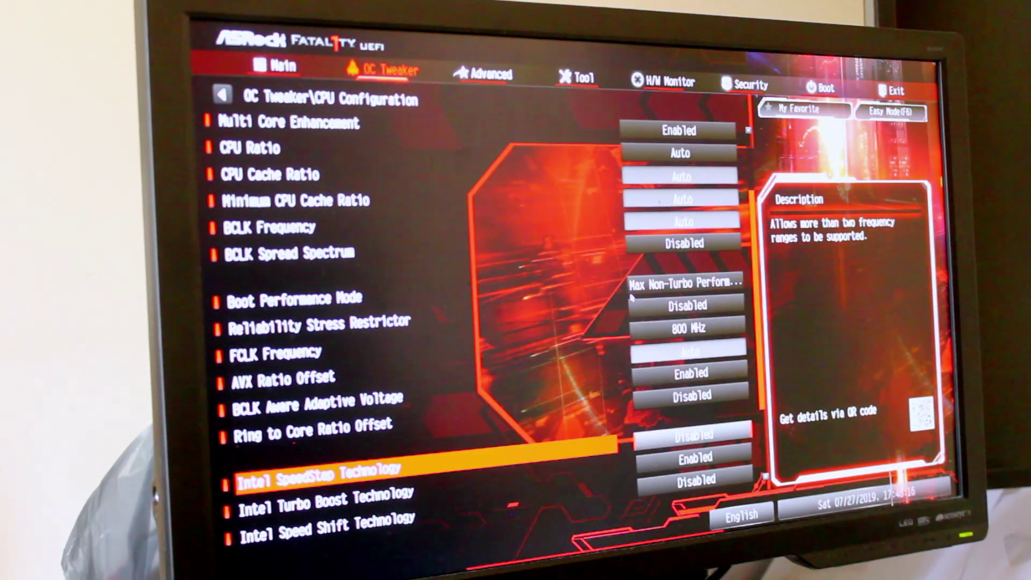
{"action": "key", "text": "Down"}
{"action": "key", "text": "Down"}
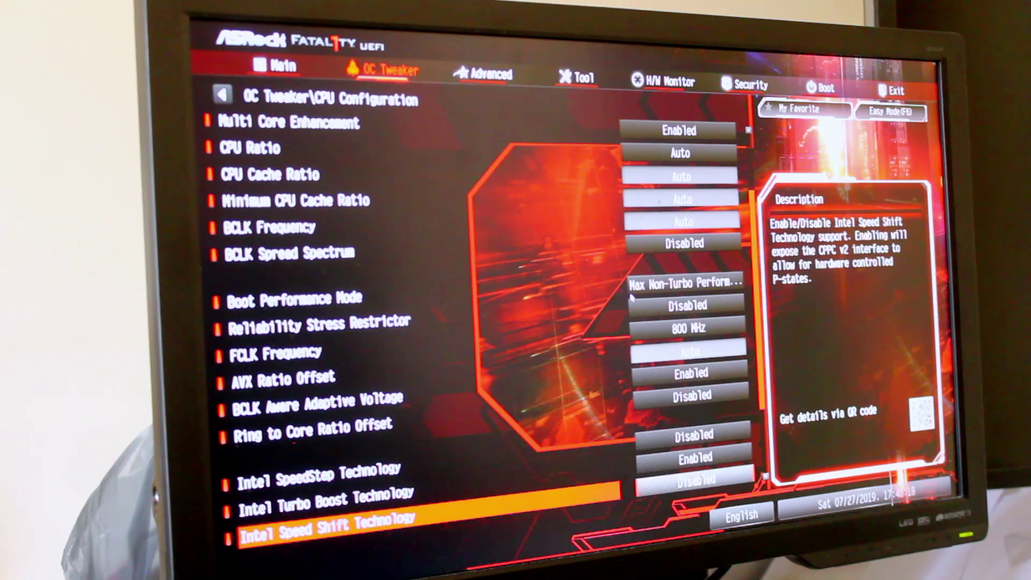
{"action": "key", "text": "Down"}
{"action": "key", "text": "Down"}
{"action": "key", "text": "Down"}
{"action": "key", "text": "Down"}
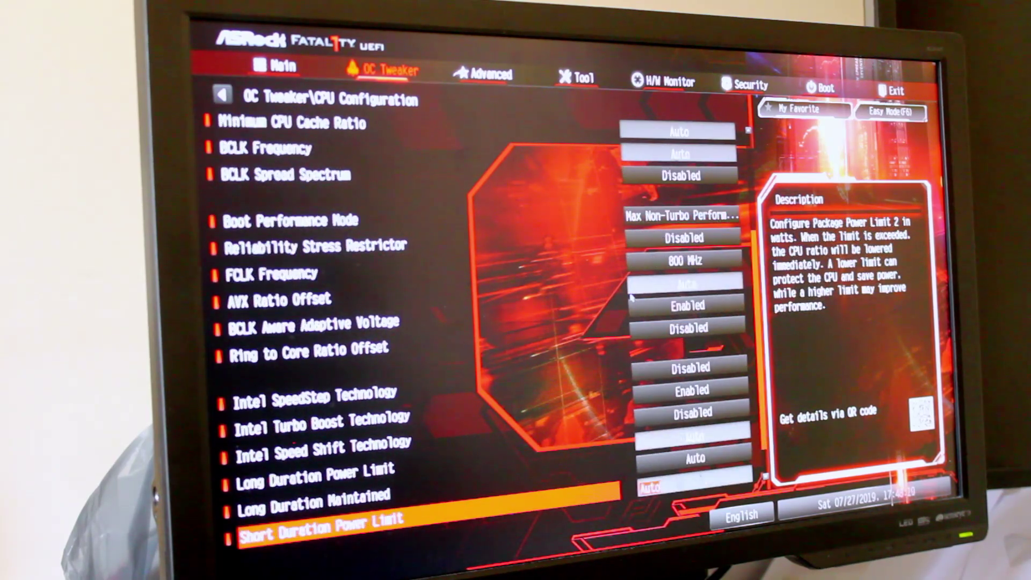
{"action": "key", "text": "Down"}
{"action": "key", "text": "Up"}
{"action": "key", "text": "Up"}
{"action": "key", "text": "Up"}
{"action": "key", "text": "Up"}
{"action": "key", "text": "Up"}
{"action": "key", "text": "Up"}
{"action": "key", "text": "Up"}
{"action": "key", "text": "Up"}
{"action": "key", "text": "Up"}
{"action": "key", "text": "Up"}
{"action": "key", "text": "Up"}
{"action": "key", "text": "Up"}
{"action": "key", "text": "Up"}
{"action": "key", "text": "Up"}
{"action": "key", "text": "Up"}
{"action": "key", "text": "Up"}
{"action": "key", "text": "Up"}
{"action": "key", "text": "Up"}
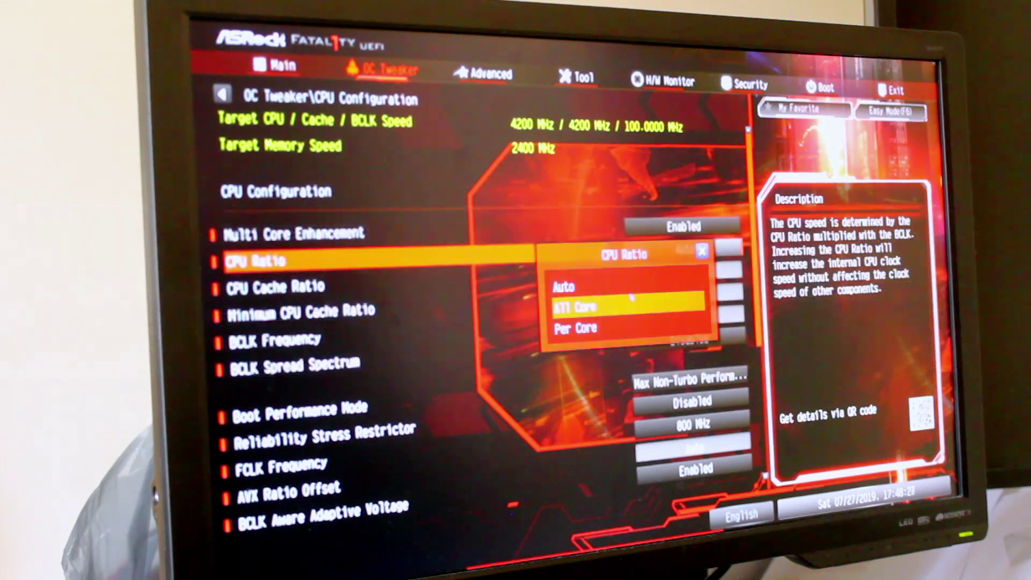
Change the CPU Ratio option to All Core.
{"action": "key", "text": "Return"}
{"action": "key", "text": "Down"}
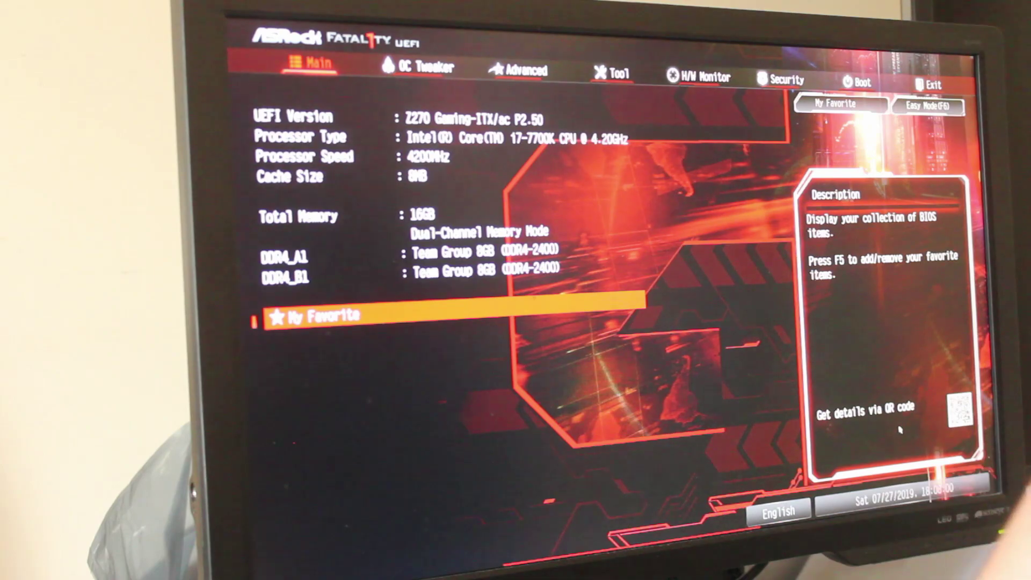
Save the UEFI changes from the Exit page and restart into Windows.
{"action": "key", "text": "Return"}
{"action": "key", "text": "Right"}
{"action": "key", "text": "Right"}
{"action": "key", "text": "Right"}
{"action": "key", "text": "Right"}
{"action": "key", "text": "Right"}
{"action": "key", "text": "Right"}
{"action": "key", "text": "Right"}
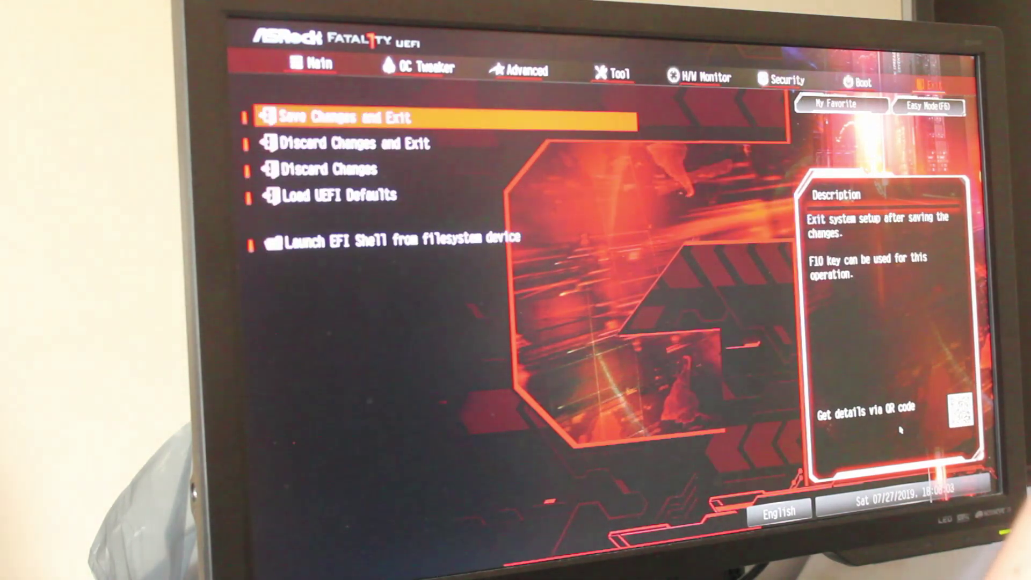
{"action": "key", "text": "Return"}
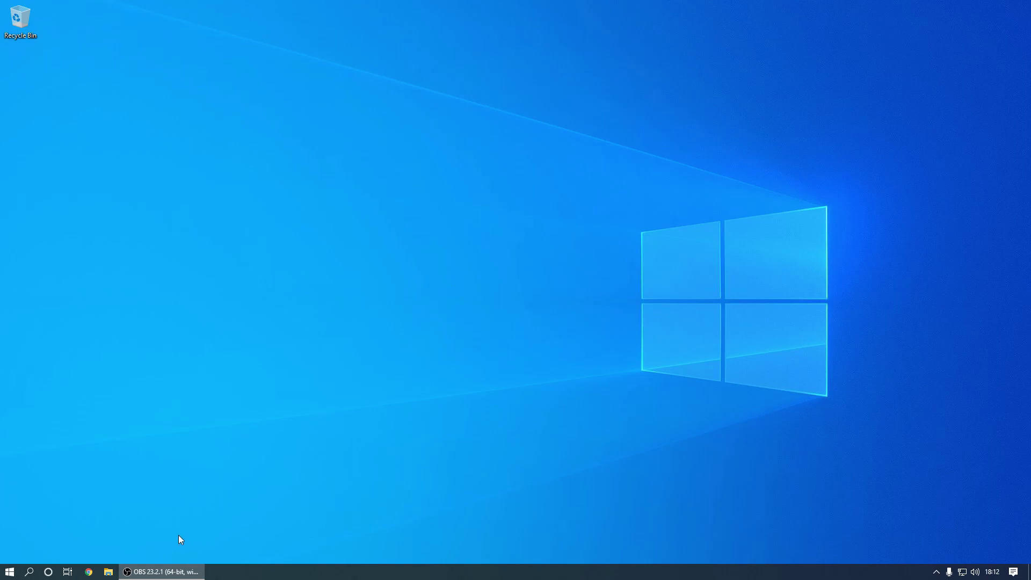
Open Windows search and File Explorer, then close File Explorer.
{"action": "key", "text": "super+s"}
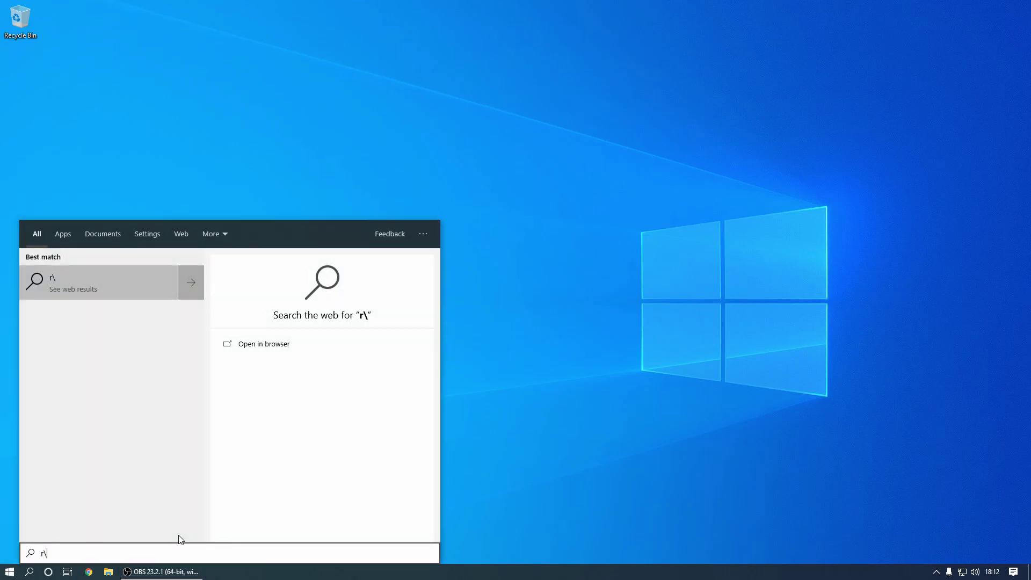
{"action": "key", "text": "super+e"}
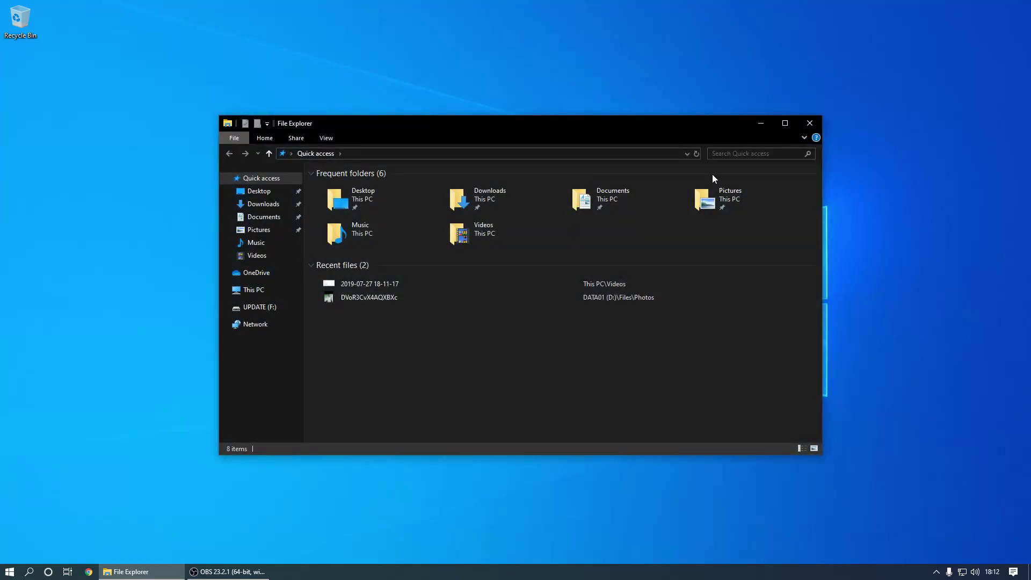
{"action": "left_click", "coordinate": [809, 123]}
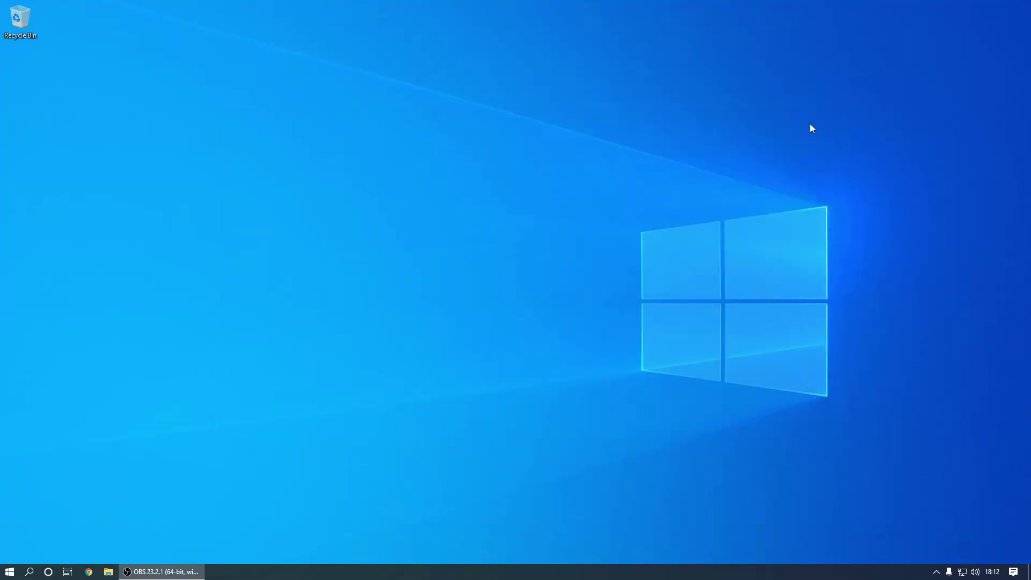
Launch Task Manager, confirm the CPU runs at about 4.57 GHz, and close it.
{"action": "key", "text": "super+r"}
{"action": "key", "text": "Return"}
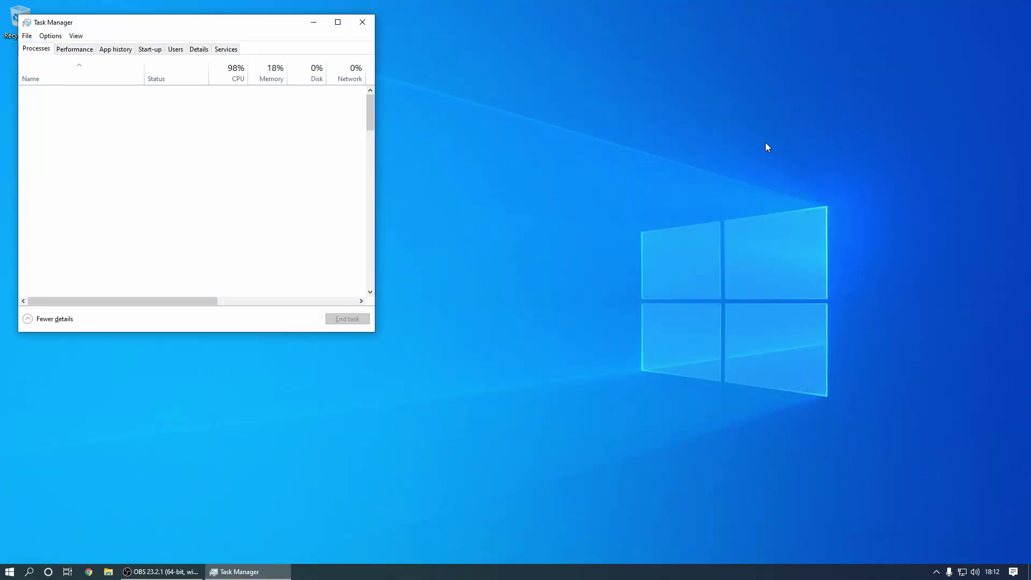
{"action": "left_click", "coordinate": [76, 50]}
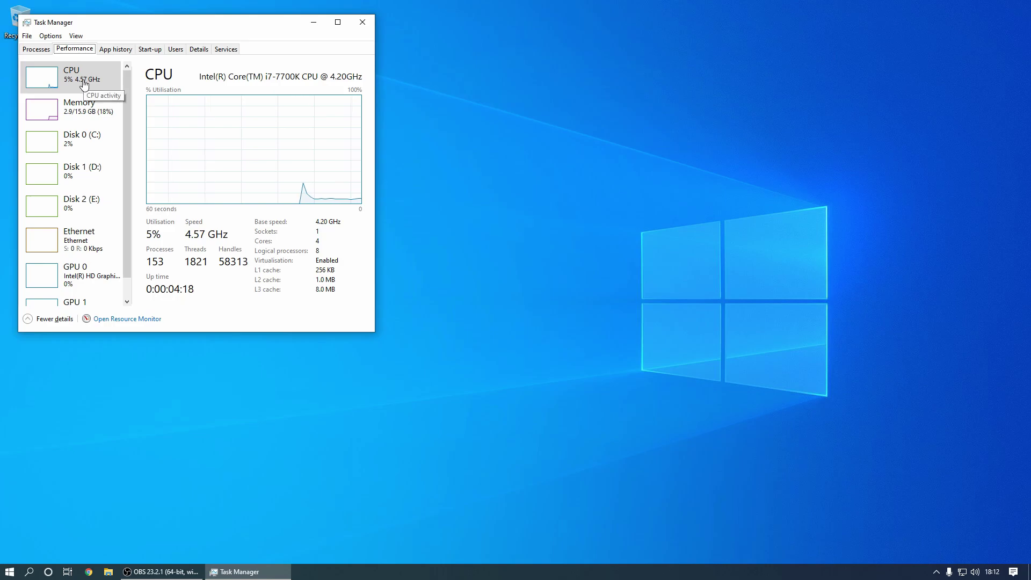
{"action": "left_click", "coordinate": [363, 23]}
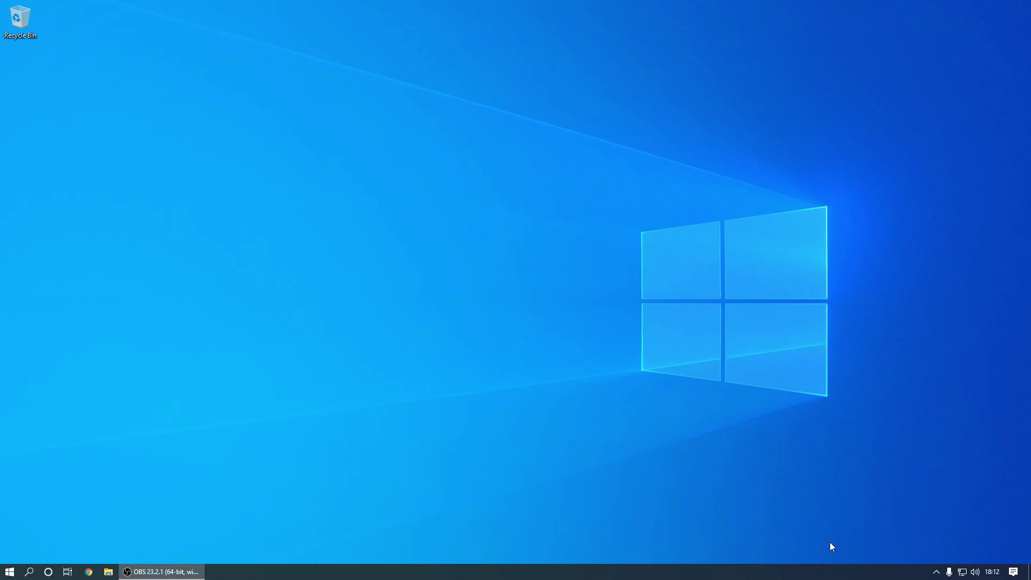
{"action": "left_click", "coordinate": [936, 572]}
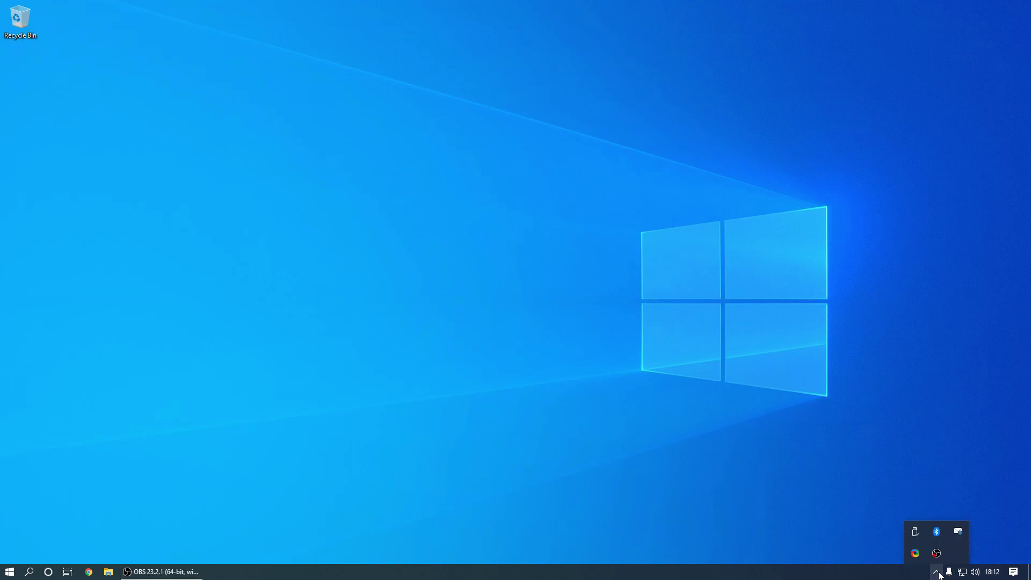
Search 'power', go from Power & sleep to Power Options, and select the High performance plan.
{"action": "left_click", "coordinate": [936, 572]}
{"action": "left_click", "coordinate": [9, 572]}
{"action": "left_click", "coordinate": [10, 574]}
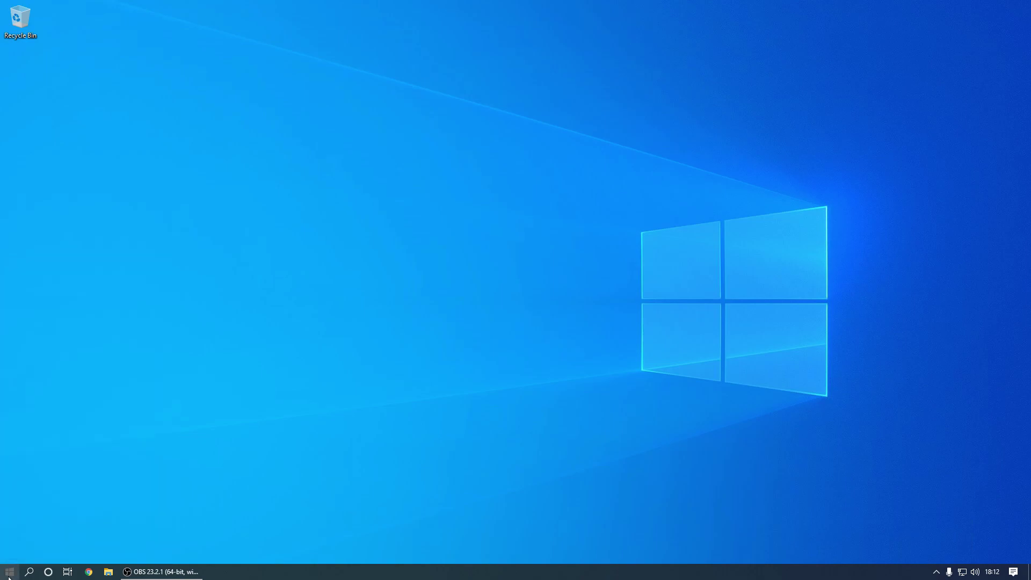
{"action": "type", "text": "power"}
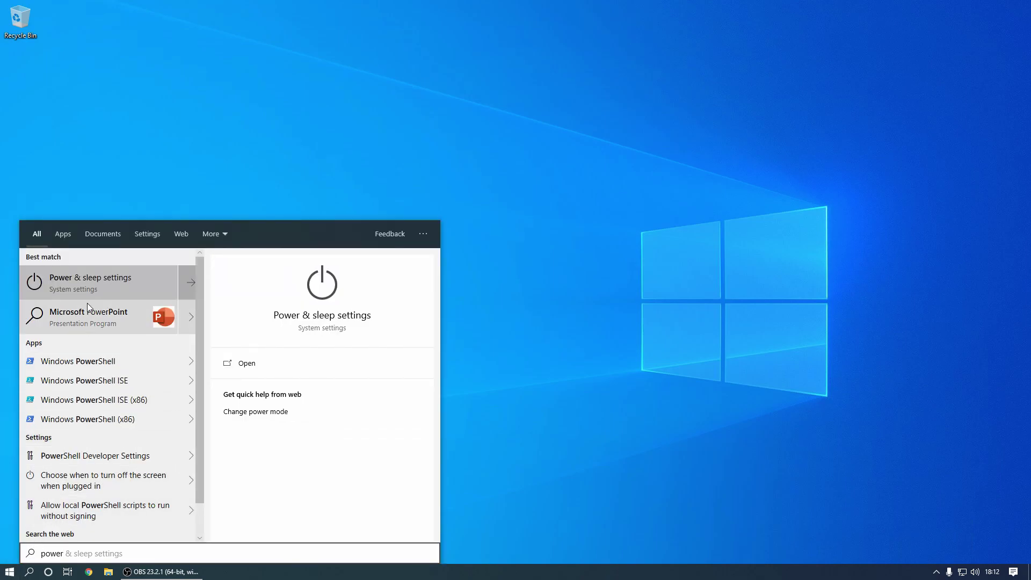
{"action": "left_click", "coordinate": [72, 287]}
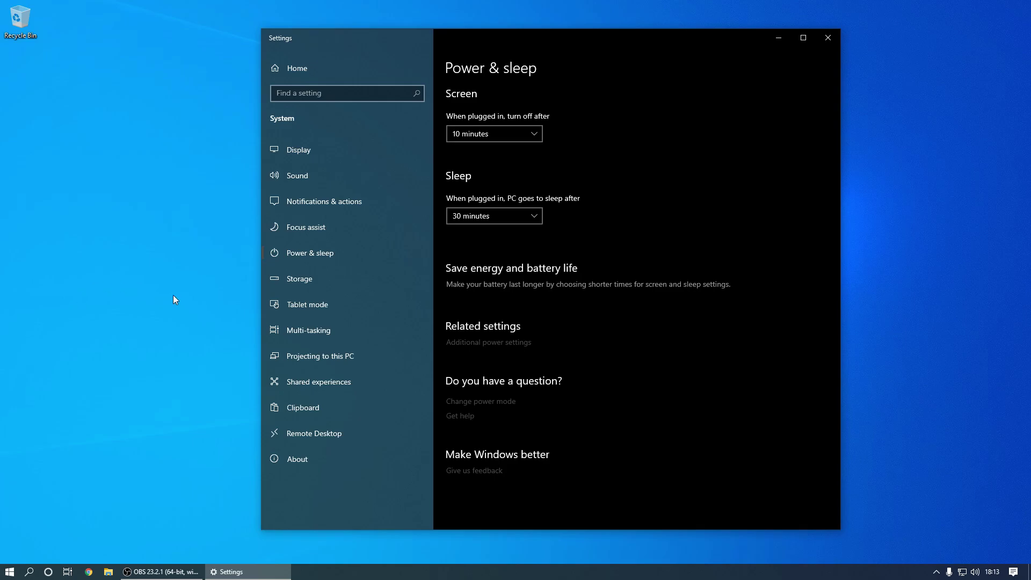
{"action": "left_click", "coordinate": [484, 344]}
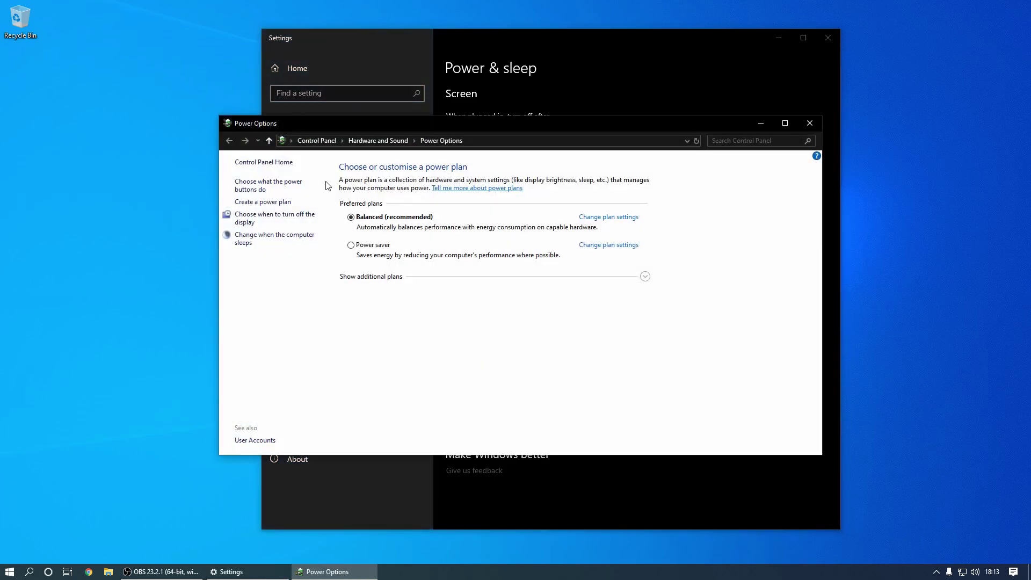
{"action": "left_click", "coordinate": [827, 39]}
{"action": "left_click", "coordinate": [391, 276]}
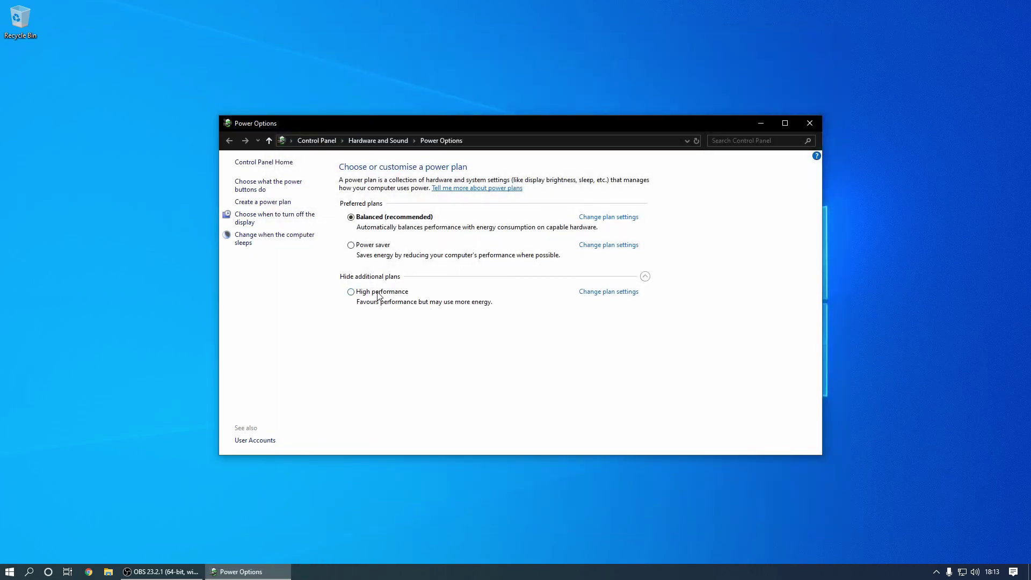
{"action": "left_click", "coordinate": [377, 295]}
In Settings > Gaming, turn off Game bar clip recording and the controller button shortcut.
{"action": "left_click", "coordinate": [809, 122]}
{"action": "left_click", "coordinate": [9, 572]}
{"action": "type", "text": "settings"}
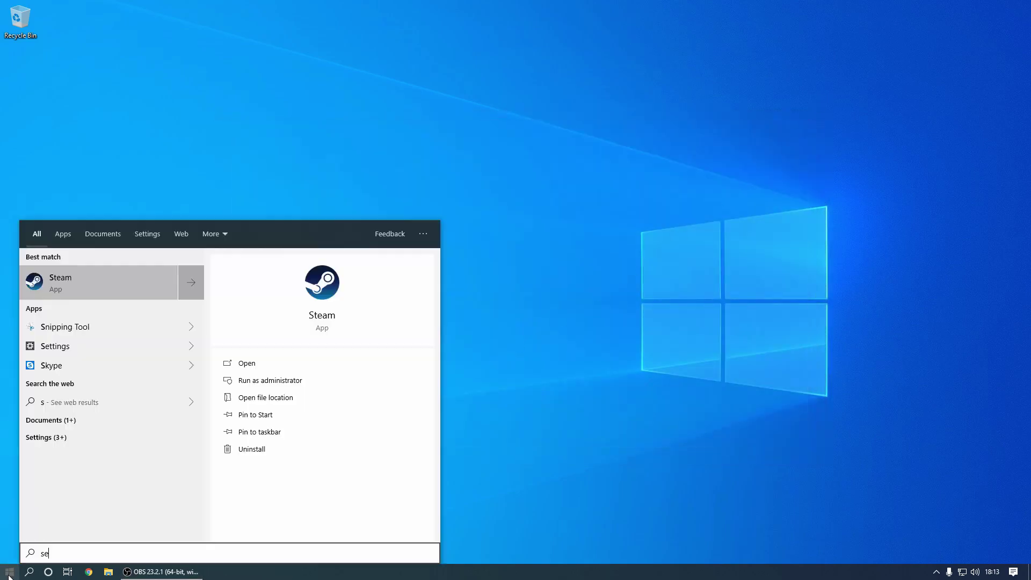
{"action": "key", "text": "Return"}
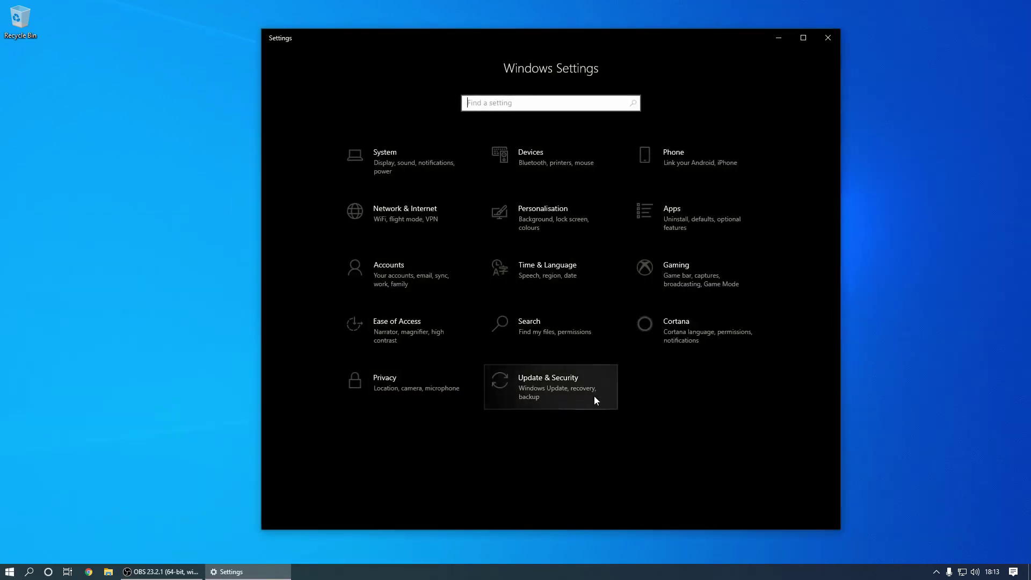
{"action": "left_click", "coordinate": [669, 269]}
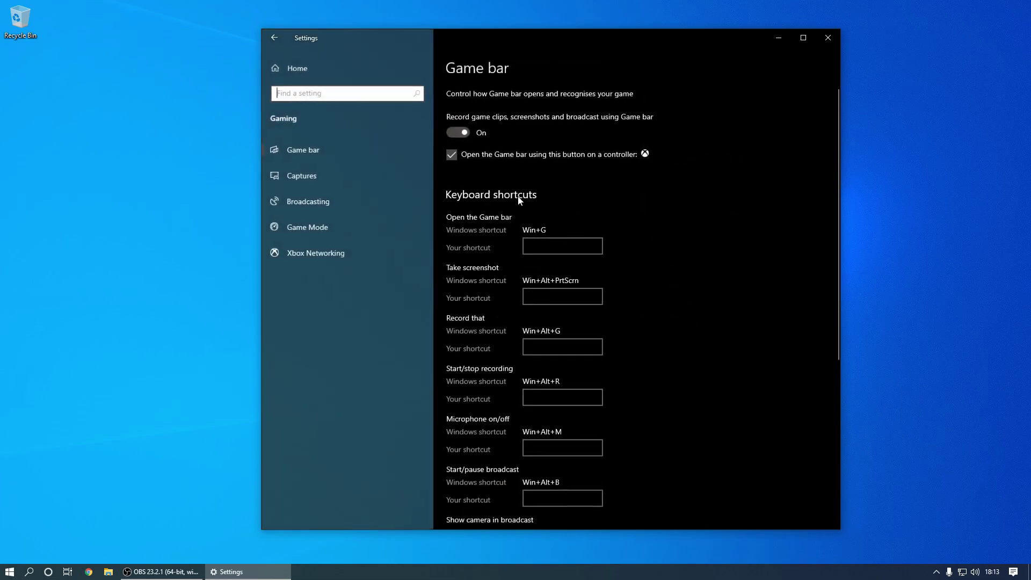
{"action": "left_click", "coordinate": [457, 131]}
{"action": "left_click", "coordinate": [459, 156]}
In Broadcasting settings, turn off recording audio and capturing the mouse cursor.
{"action": "scroll", "coordinate": [515, 260], "scroll_direction": "down", "scroll_amount": 4}
{"action": "scroll", "coordinate": [504, 293], "scroll_direction": "down", "scroll_amount": 2}
{"action": "scroll", "coordinate": [504, 291], "scroll_direction": "up", "scroll_amount": 8}
{"action": "scroll", "coordinate": [507, 289], "scroll_direction": "down", "scroll_amount": 2}
{"action": "scroll", "coordinate": [507, 289], "scroll_direction": "down", "scroll_amount": 3}
{"action": "left_click", "coordinate": [372, 236]}
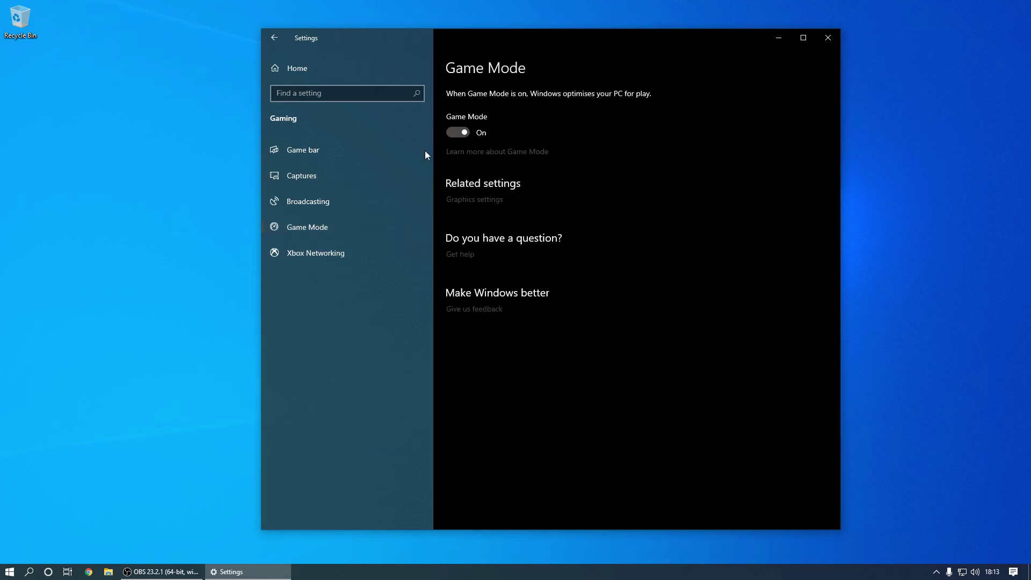
{"action": "left_click", "coordinate": [310, 201]}
{"action": "left_click", "coordinate": [453, 194]}
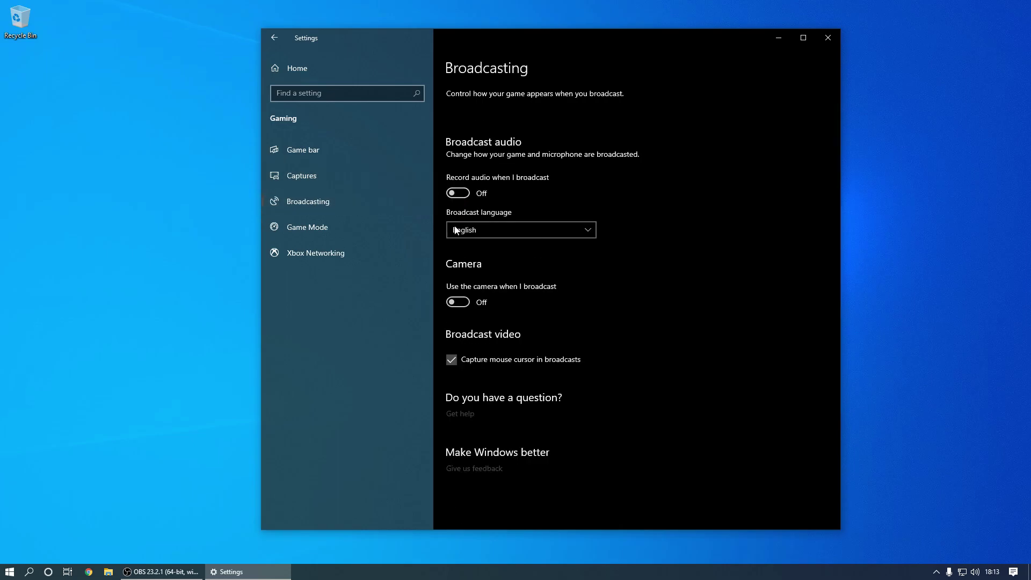
{"action": "left_click", "coordinate": [457, 365]}
Look through the Xbox Networking, Game bar, Captures and Game Mode pages, then close Settings.
{"action": "left_click", "coordinate": [316, 258]}
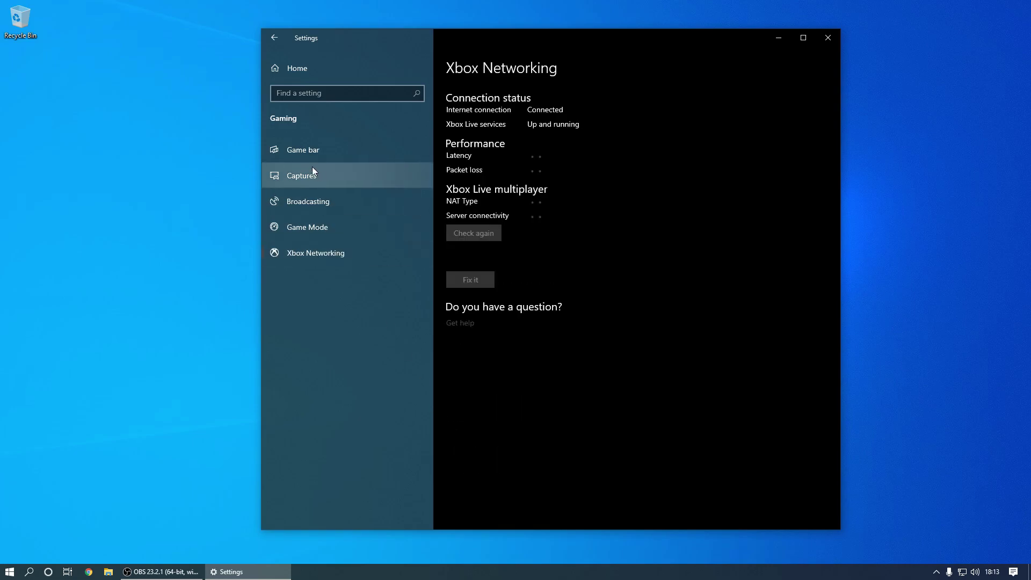
{"action": "left_click", "coordinate": [308, 152]}
{"action": "left_click", "coordinate": [303, 176]}
{"action": "left_click", "coordinate": [296, 207]}
{"action": "left_click", "coordinate": [296, 227]}
{"action": "left_click", "coordinate": [301, 253]}
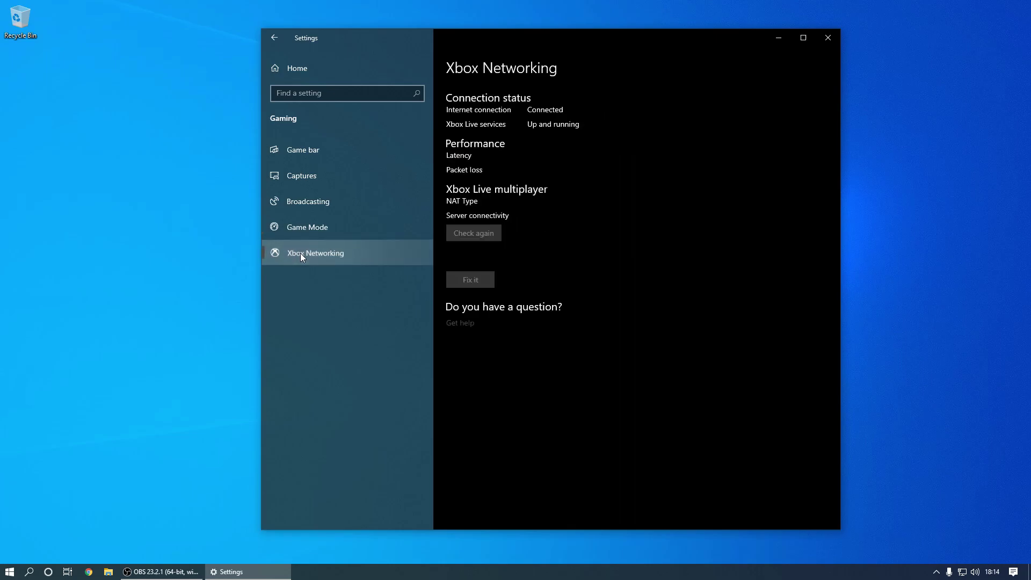
{"action": "left_click", "coordinate": [827, 38]}
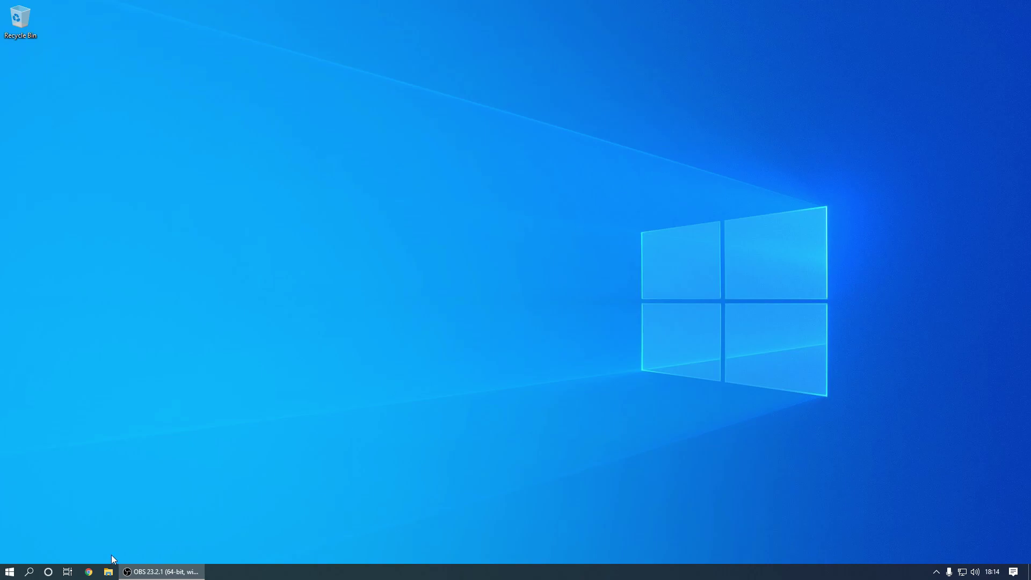
Open Personalisation settings from the desktop context menu, then close it.
{"action": "left_click", "coordinate": [6, 572]}
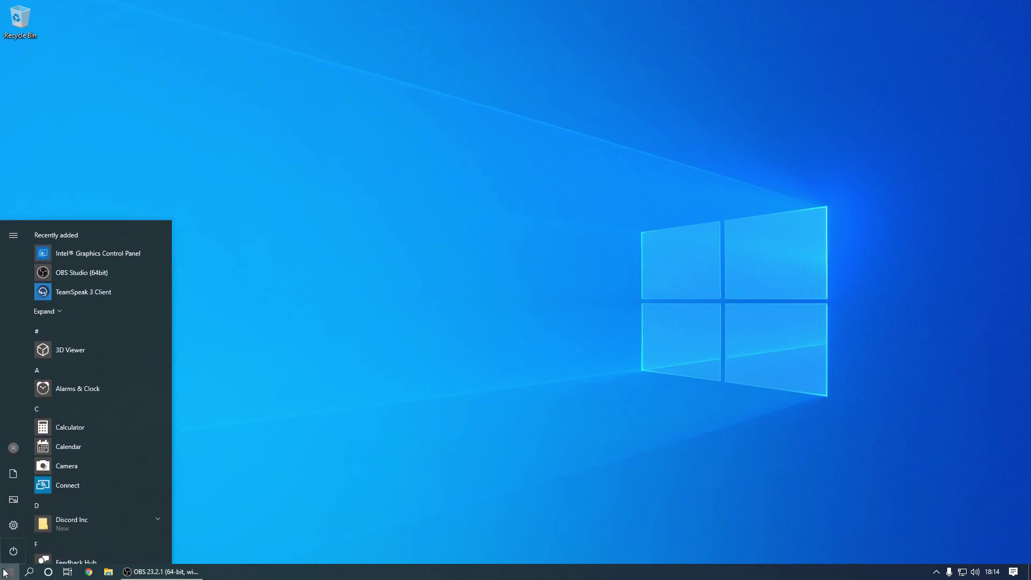
{"action": "right_click", "coordinate": [625, 362]}
{"action": "left_click", "coordinate": [663, 478]}
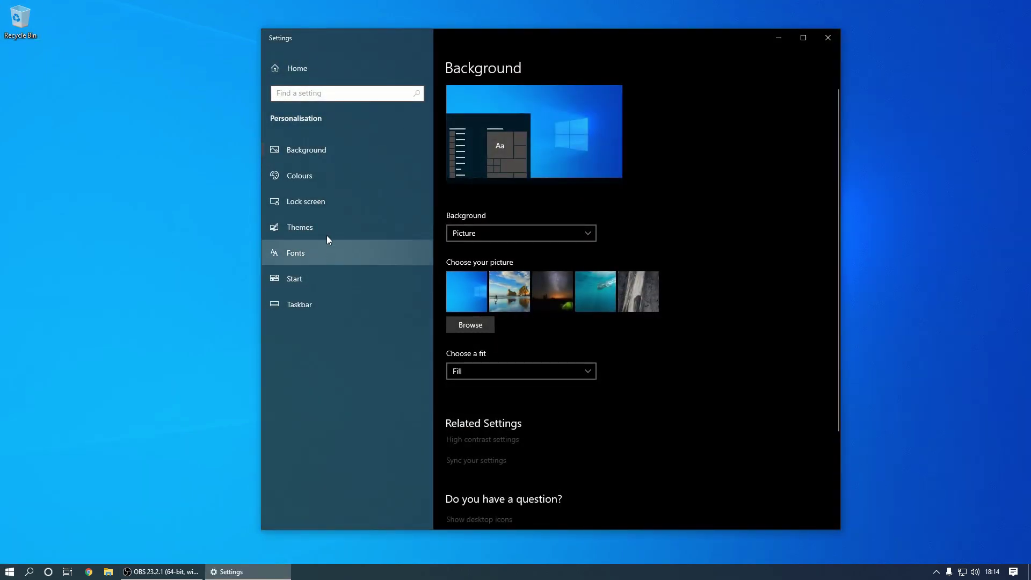
{"action": "left_click", "coordinate": [827, 38]}
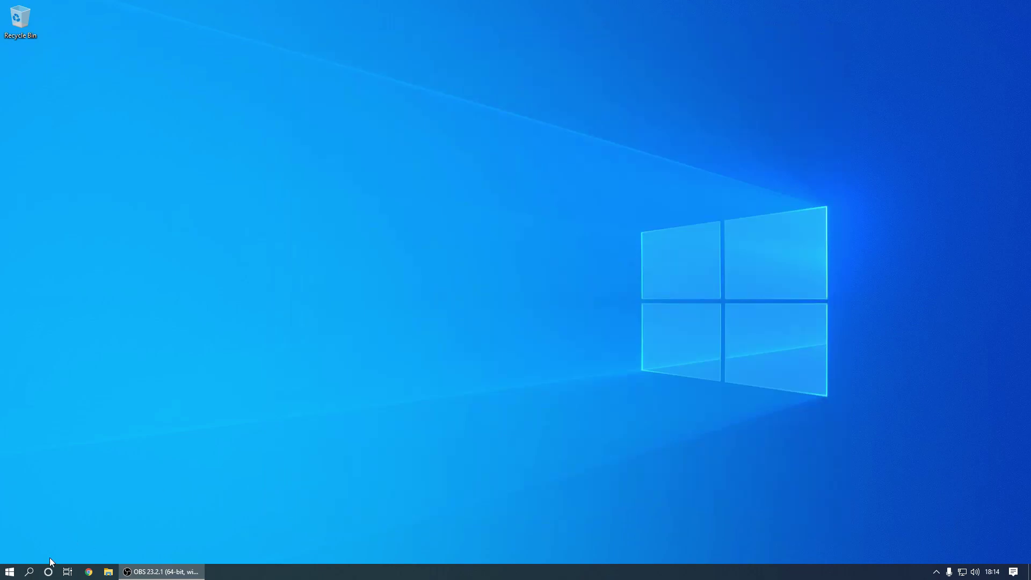
Search 'sett' to reopen Settings and go to System > Display.
{"action": "left_click", "coordinate": [10, 571]}
{"action": "left_click", "coordinate": [10, 571]}
{"action": "left_click", "coordinate": [9, 572]}
{"action": "type", "text": "sett"}
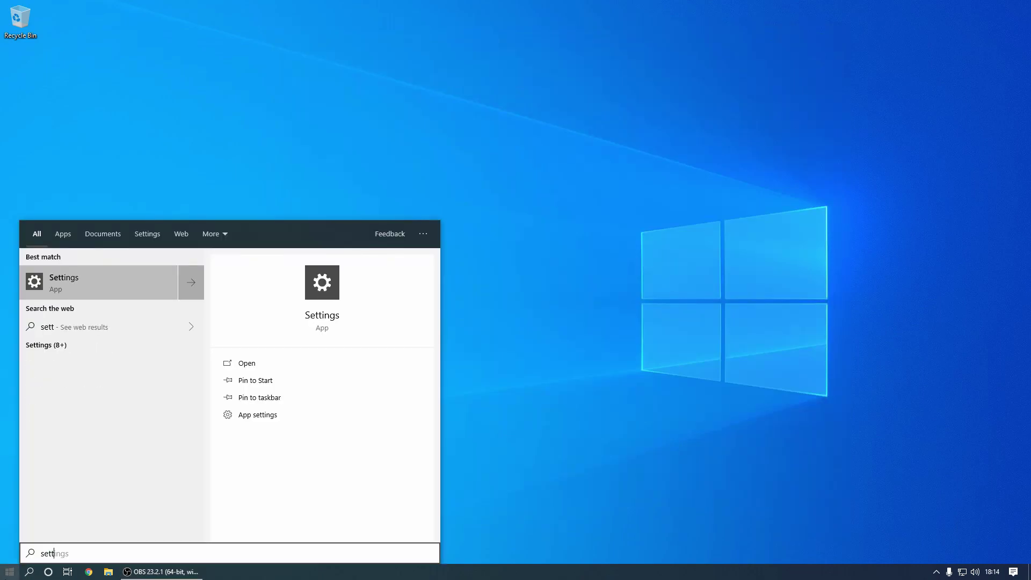
{"action": "key", "text": "Return"}
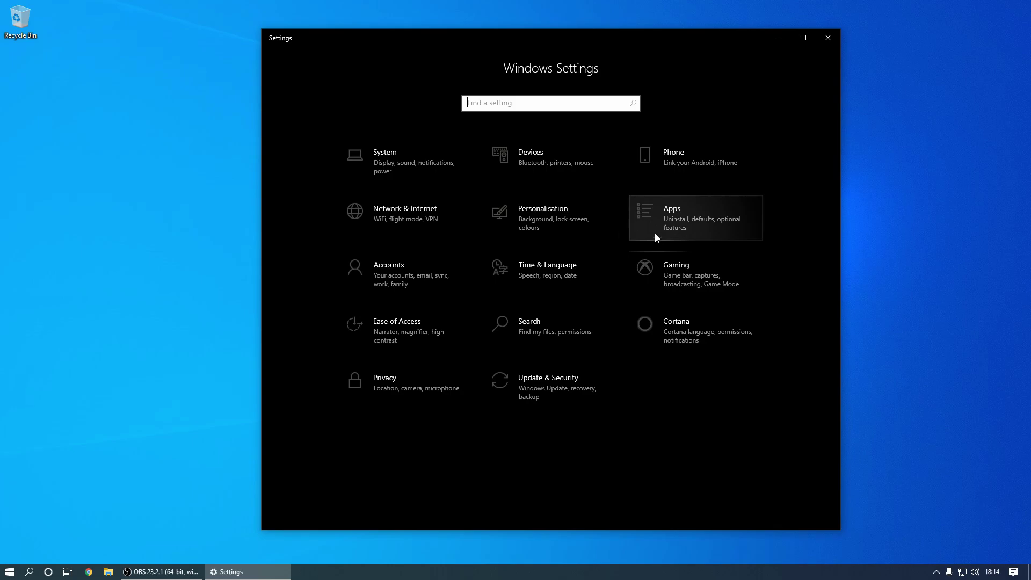
{"action": "left_click", "coordinate": [448, 169]}
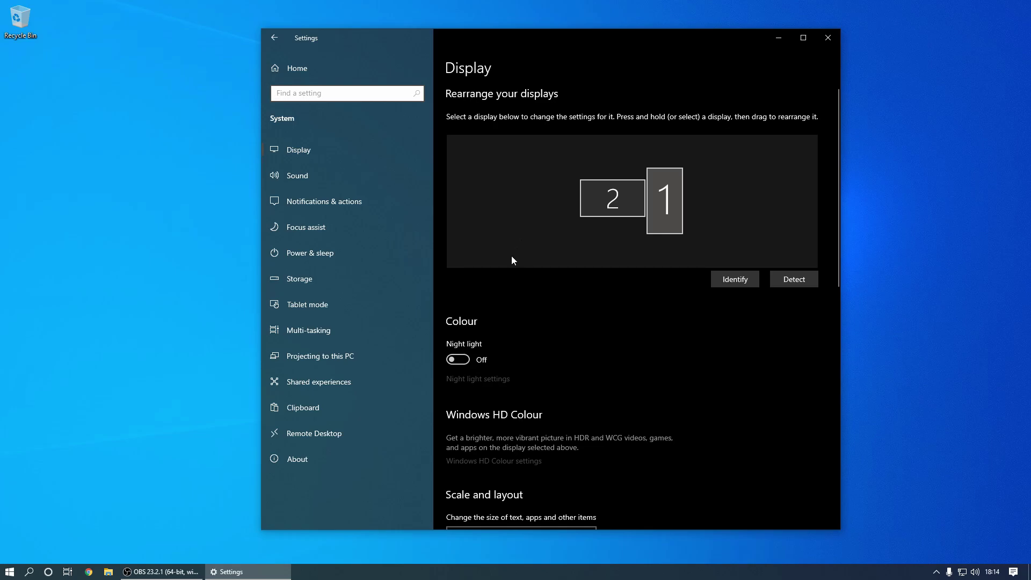
Review Notifications & actions, then open Focus assist and check it is Off with no automatic rules.
{"action": "left_click", "coordinate": [330, 203]}
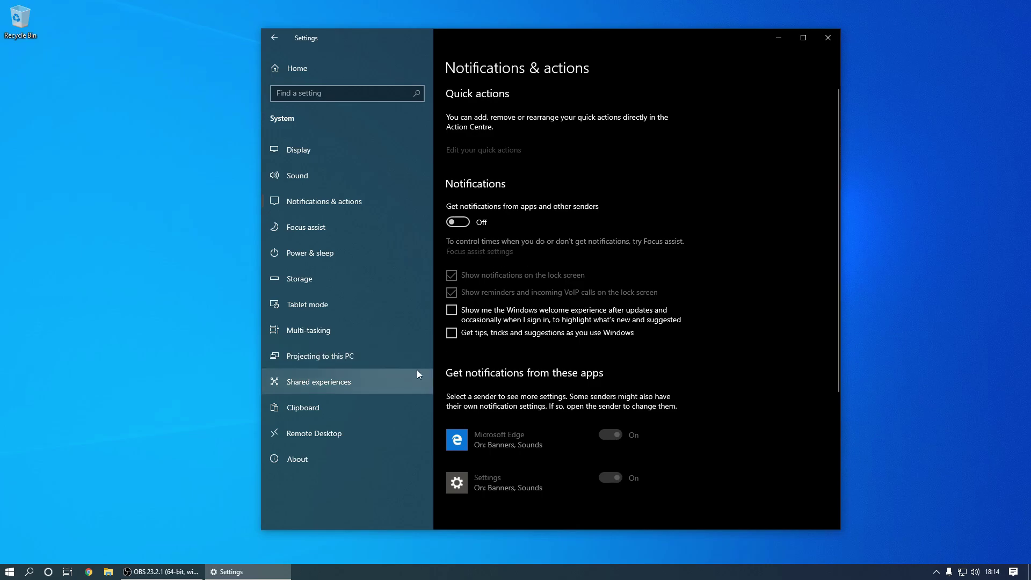
{"action": "scroll", "coordinate": [514, 380], "scroll_direction": "down", "scroll_amount": 4}
{"action": "scroll", "coordinate": [515, 380], "scroll_direction": "up", "scroll_amount": 4}
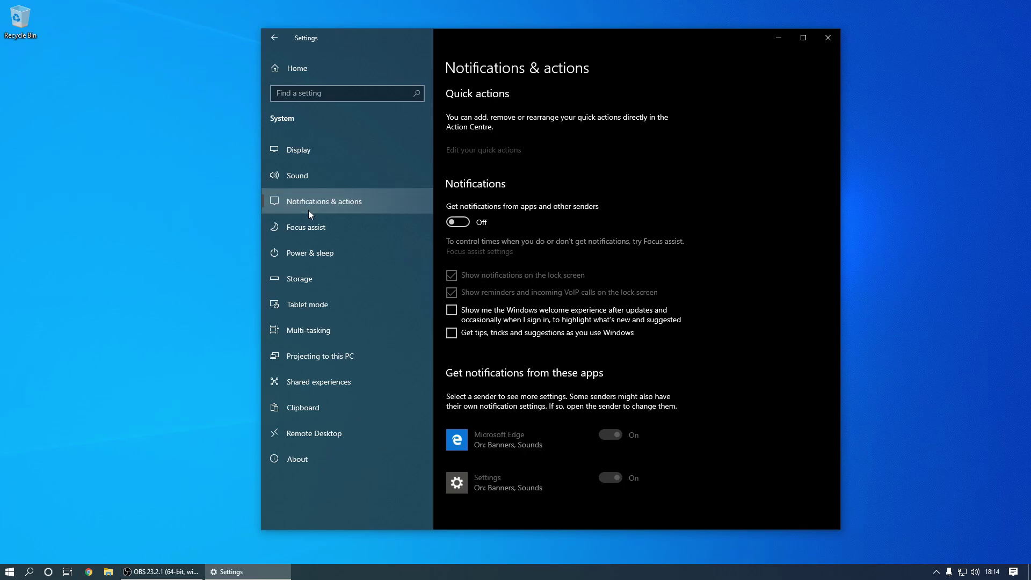
{"action": "left_click", "coordinate": [304, 225]}
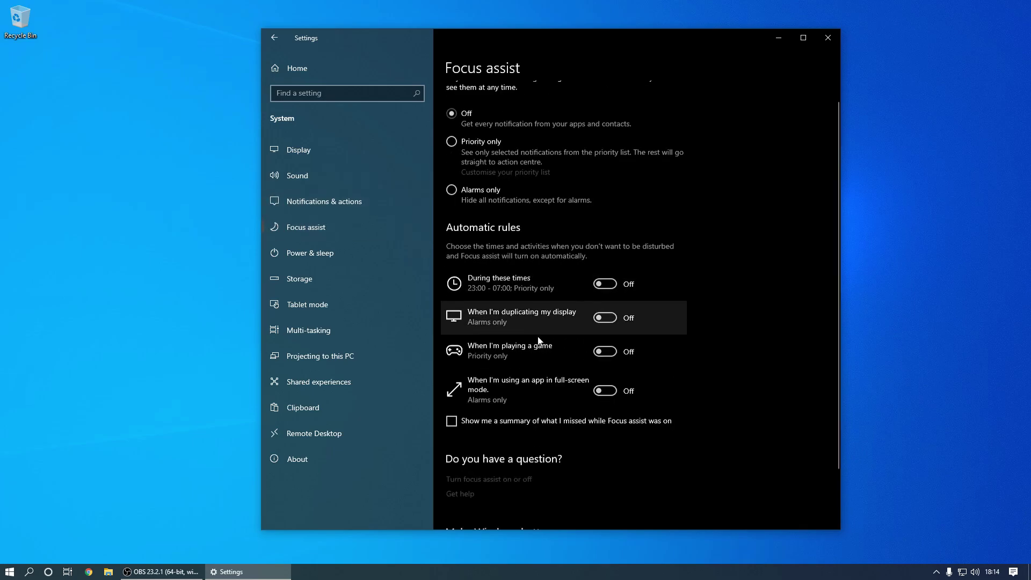
{"action": "scroll", "coordinate": [614, 446], "scroll_direction": "down", "scroll_amount": 2}
{"action": "scroll", "coordinate": [601, 429], "scroll_direction": "up", "scroll_amount": 2}
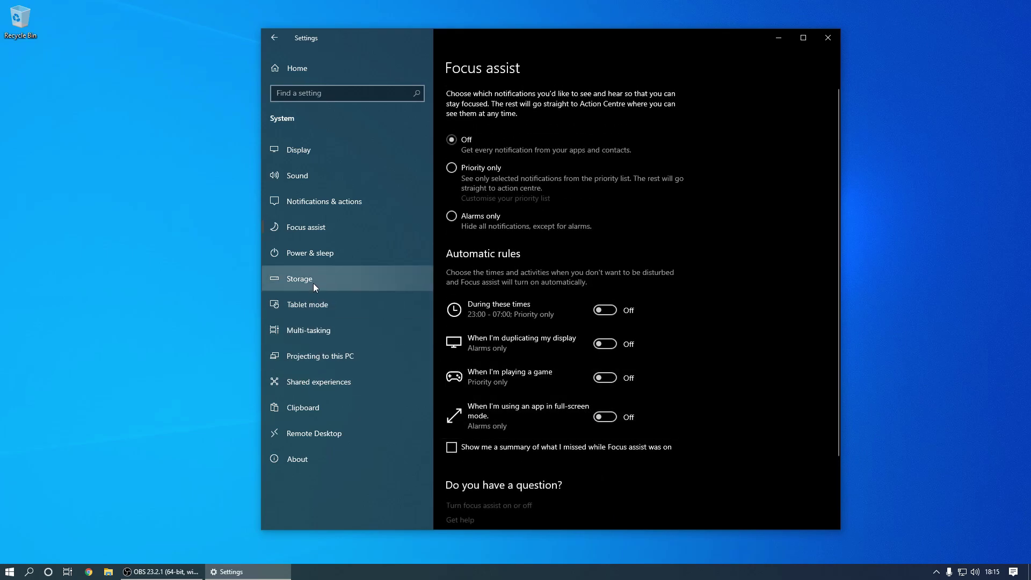
Close Settings and open NVIDIA Control Panel's Change resolution page from the desktop.
{"action": "left_click", "coordinate": [827, 37]}
{"action": "right_click", "coordinate": [578, 359]}
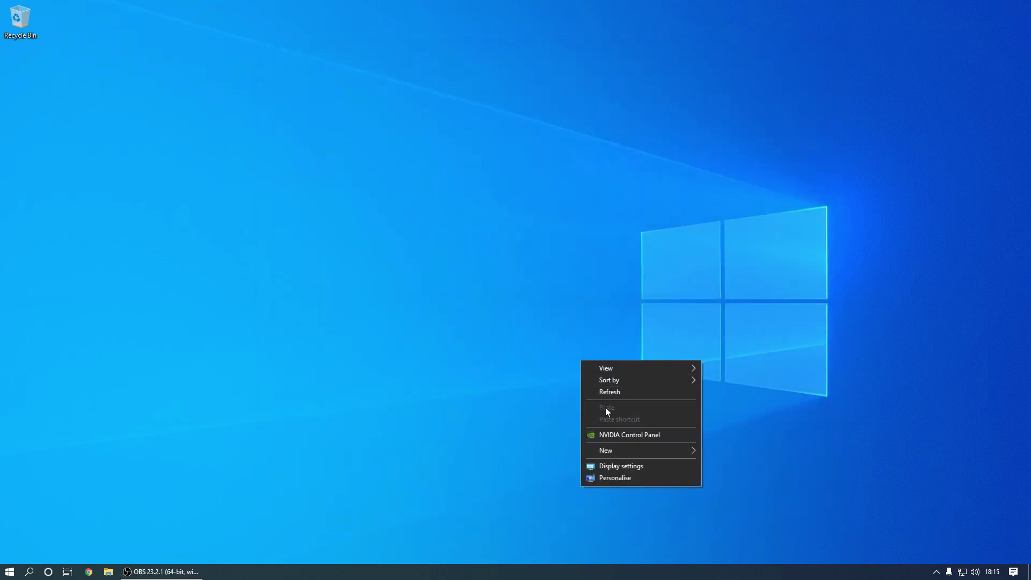
{"action": "left_click", "coordinate": [611, 433]}
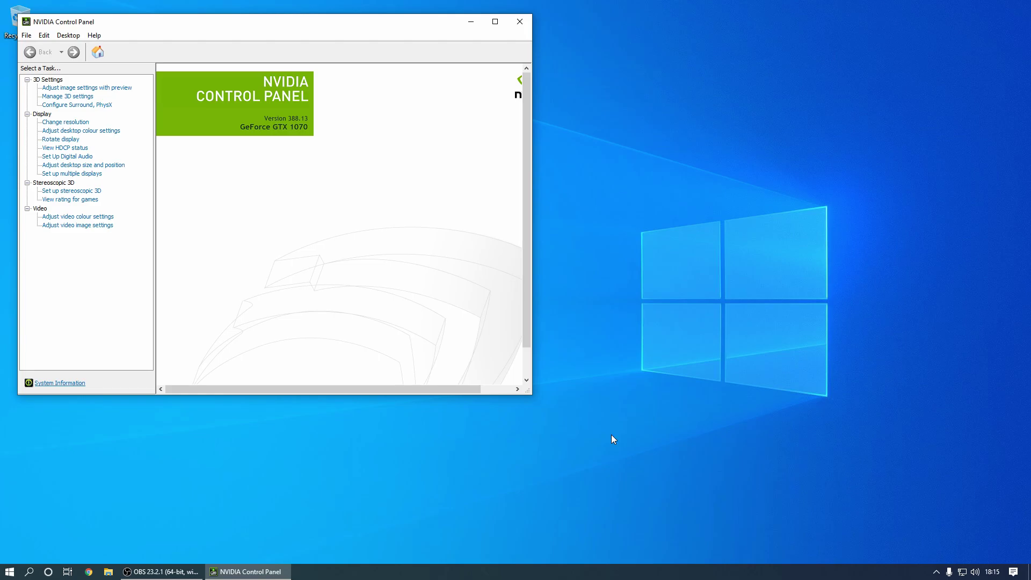
{"action": "left_click", "coordinate": [67, 123]}
Set the BenQ XL2410T refresh rate to 120Hz at 1920 × 1080 and keep the change.
{"action": "left_click", "coordinate": [357, 264]}
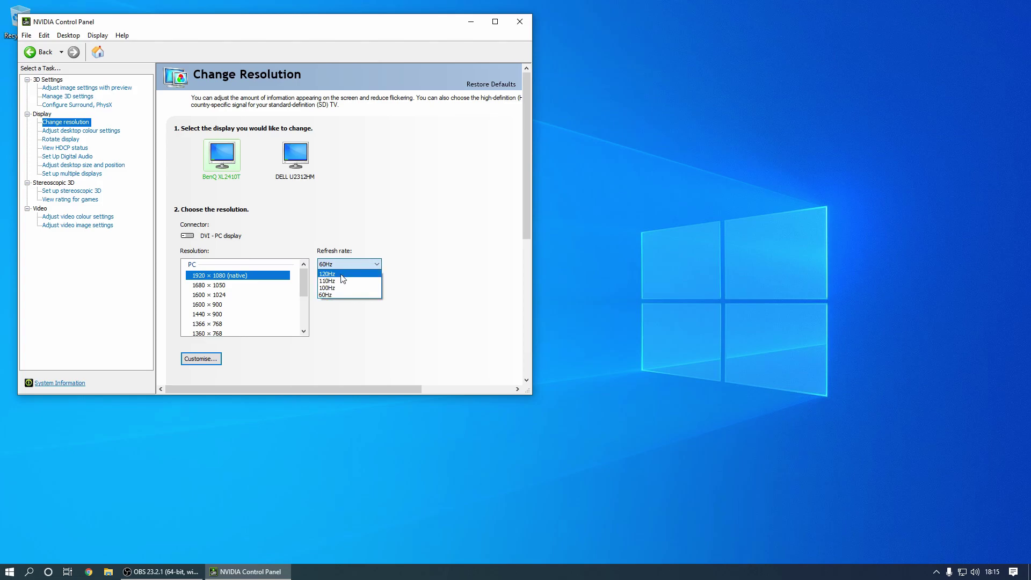
{"action": "left_click", "coordinate": [342, 275]}
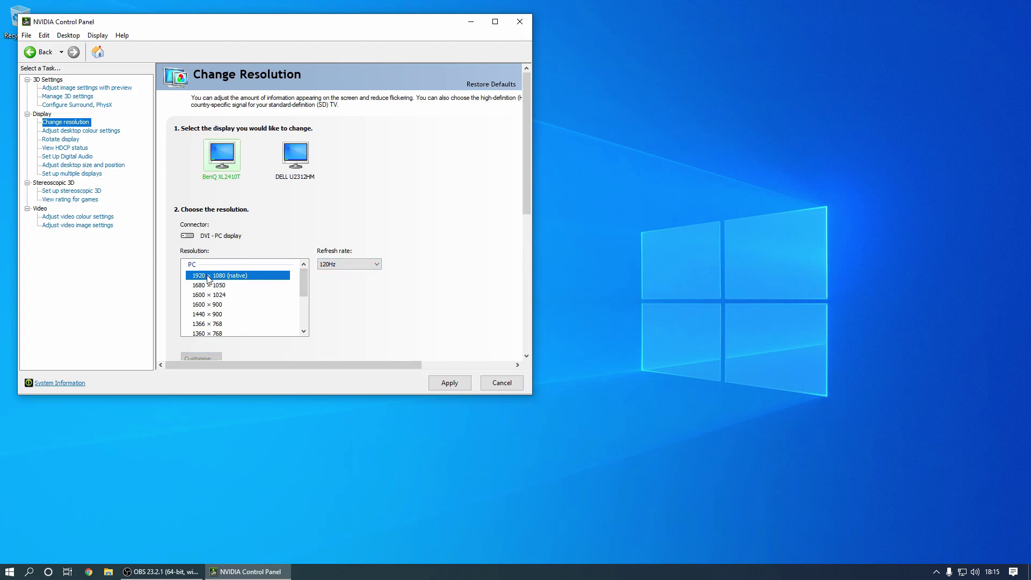
{"action": "left_click", "coordinate": [324, 265]}
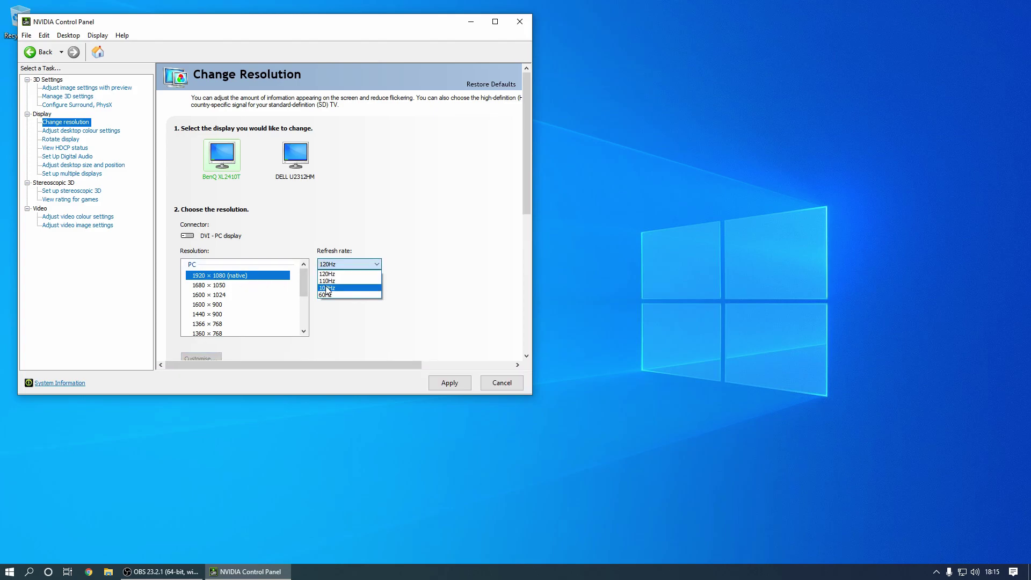
{"action": "left_click", "coordinate": [329, 274]}
{"action": "left_click_drag", "start_coordinate": [306, 283], "coordinate": [226, 344]}
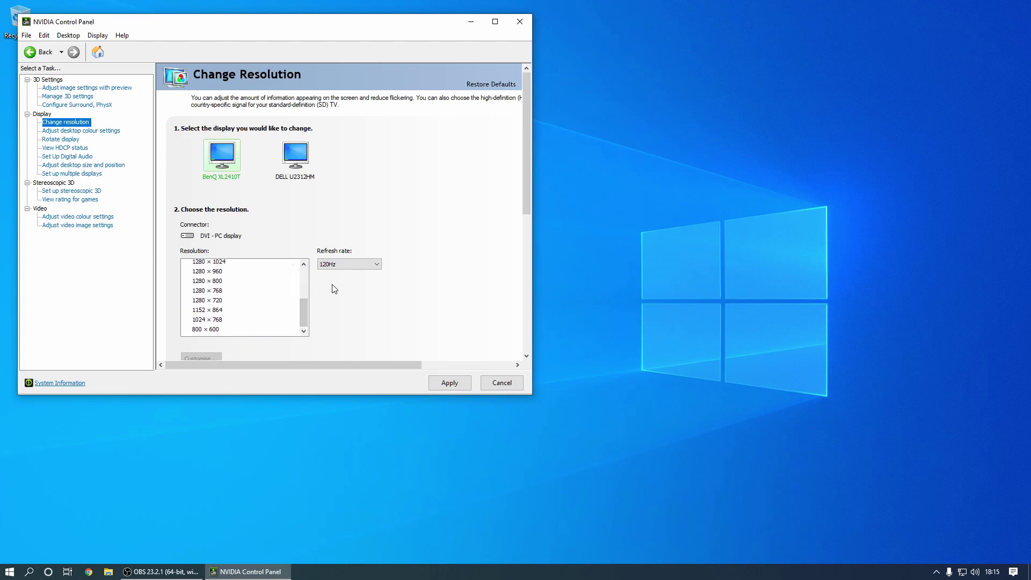
{"action": "left_click_drag", "start_coordinate": [304, 307], "coordinate": [301, 255]}
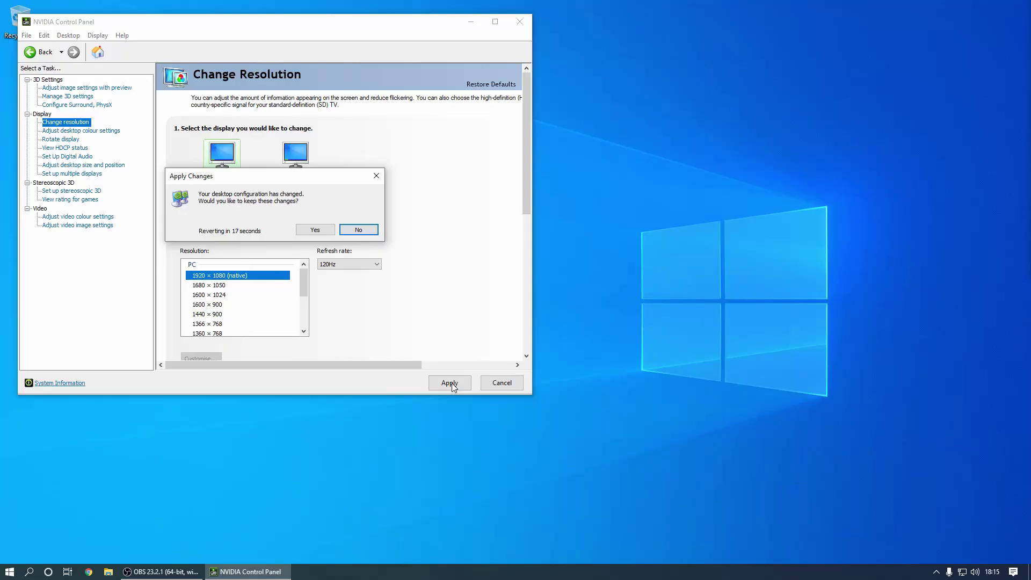
{"action": "left_click", "coordinate": [323, 231]}
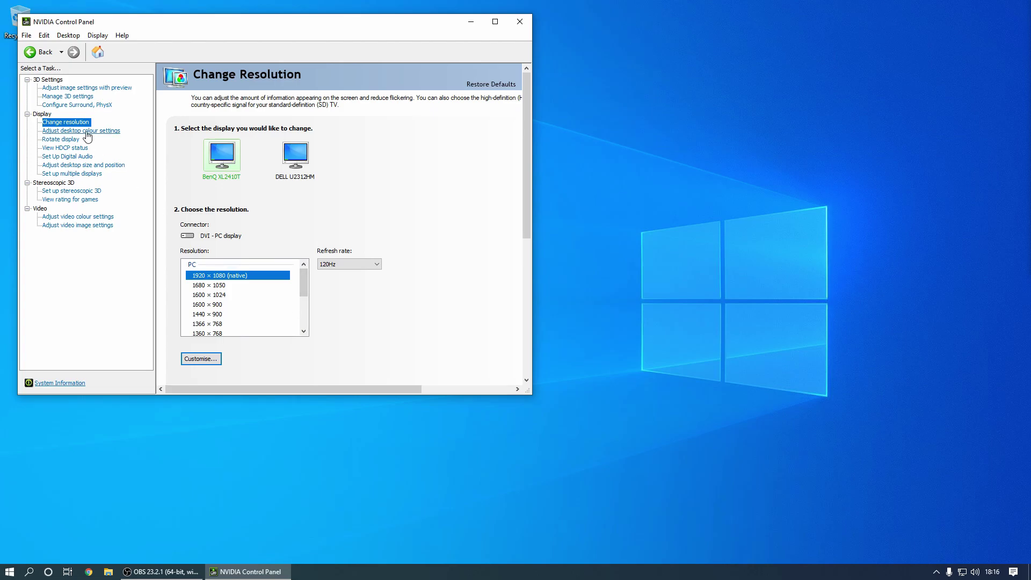
Open the per-program 3D settings for Counter-Strike: Global Offensive.
{"action": "left_click", "coordinate": [83, 97]}
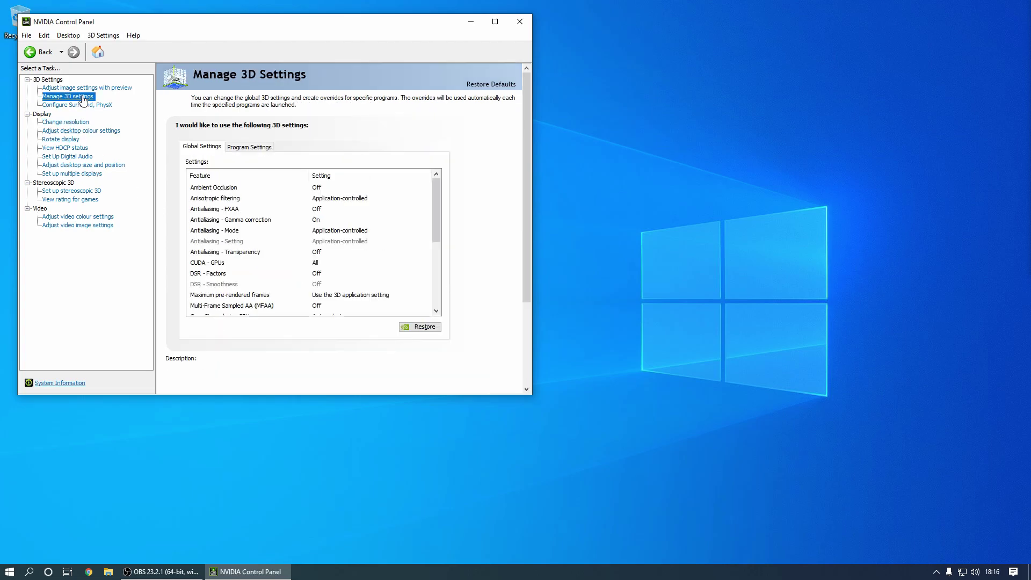
{"action": "left_click", "coordinate": [234, 148]}
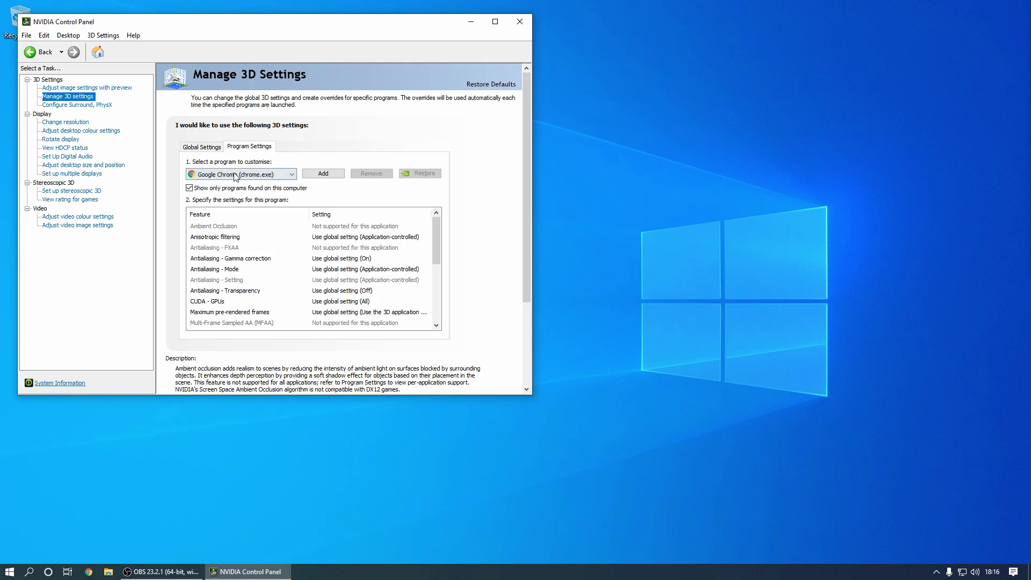
{"action": "left_click", "coordinate": [236, 175]}
{"action": "left_click", "coordinate": [239, 203]}
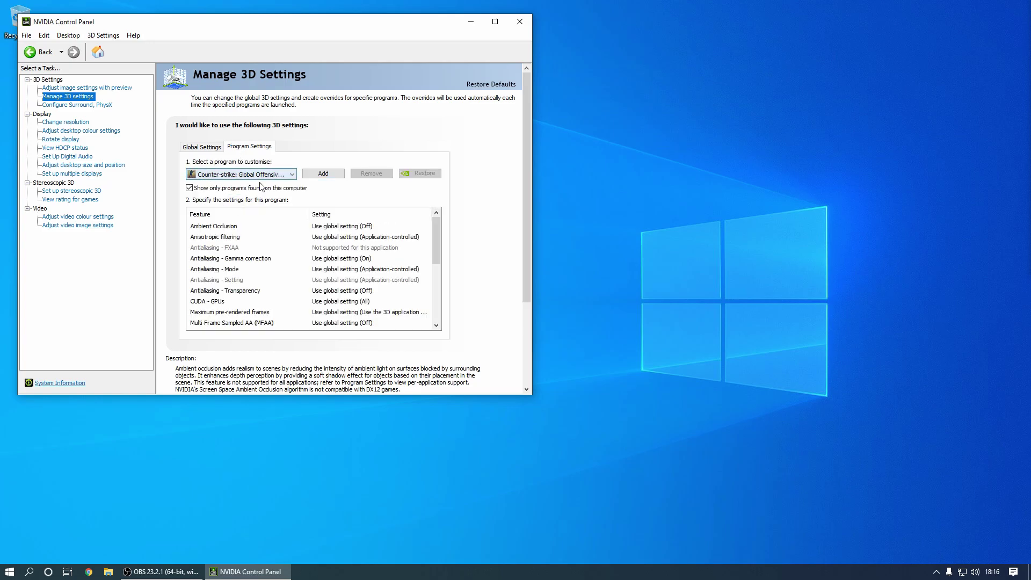
Turn off antialiasing gamma correction, limit pre-rendered frames to 1, and prefer maximum performance.
{"action": "left_click", "coordinate": [329, 258]}
{"action": "left_click", "coordinate": [329, 258]}
{"action": "left_click", "coordinate": [334, 278]}
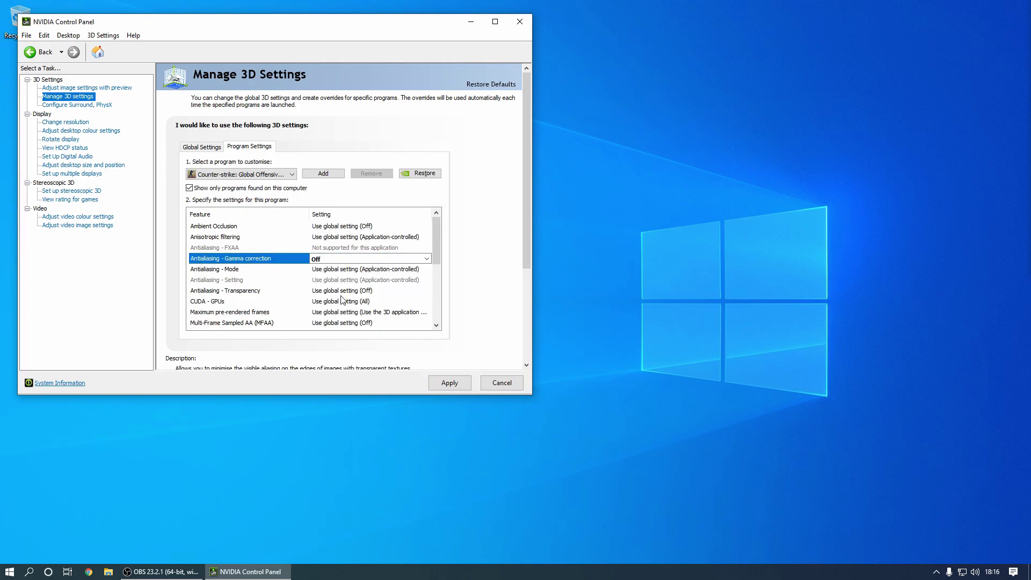
{"action": "left_click", "coordinate": [344, 312]}
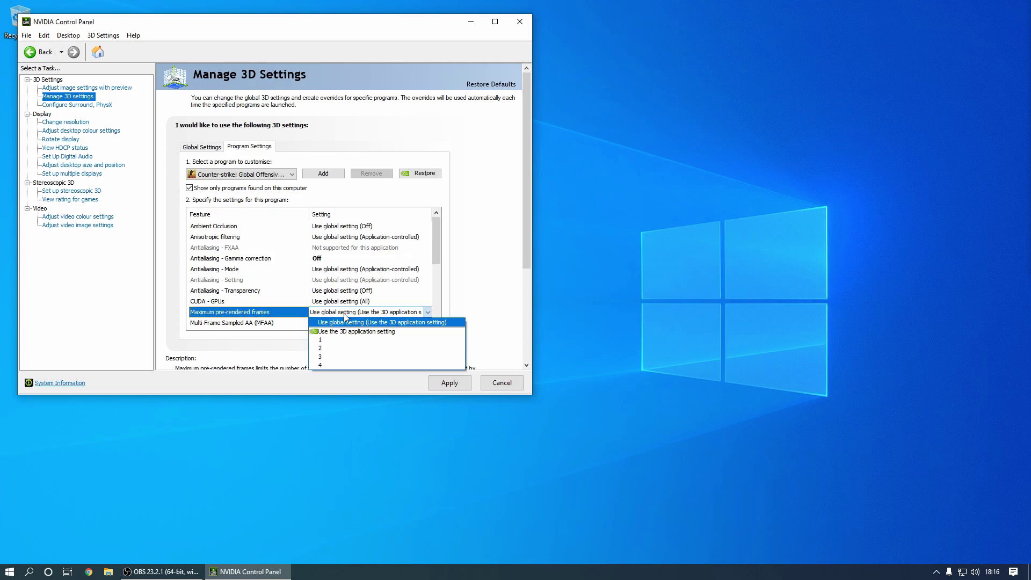
{"action": "left_click", "coordinate": [343, 339]}
{"action": "left_click_drag", "start_coordinate": [436, 253], "coordinate": [433, 265]}
{"action": "left_click", "coordinate": [417, 313]}
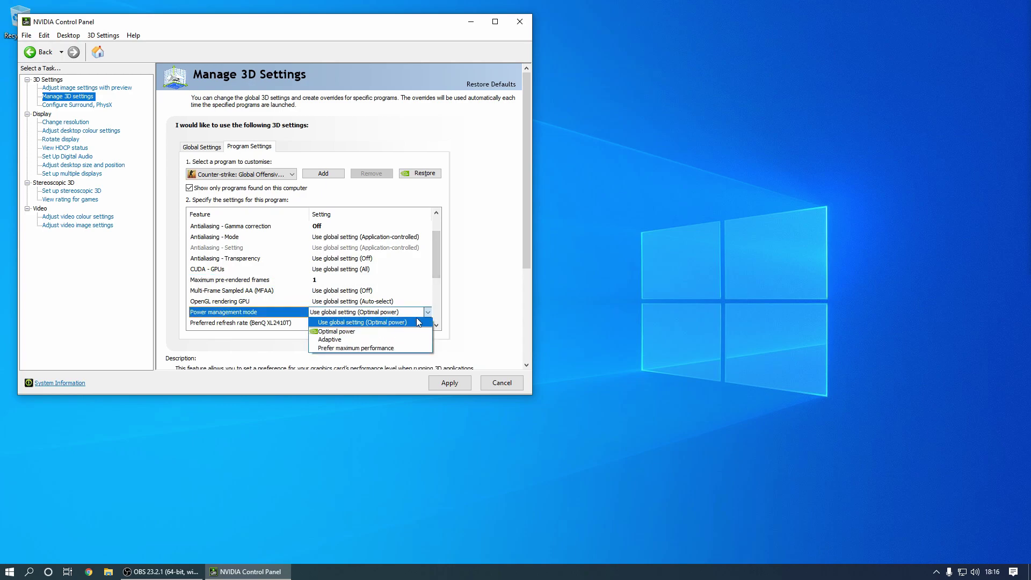
{"action": "left_click", "coordinate": [399, 348]}
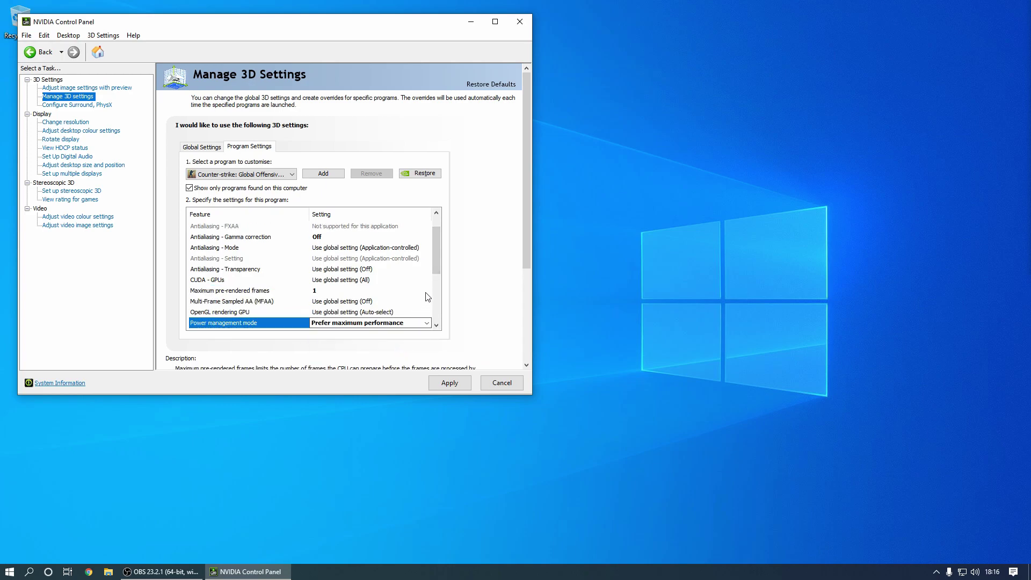
{"action": "left_click_drag", "start_coordinate": [435, 264], "coordinate": [431, 291]}
Set texture filtering quality to High performance and turn off trilinear optimisation and vertical sync.
{"action": "left_click", "coordinate": [401, 311]}
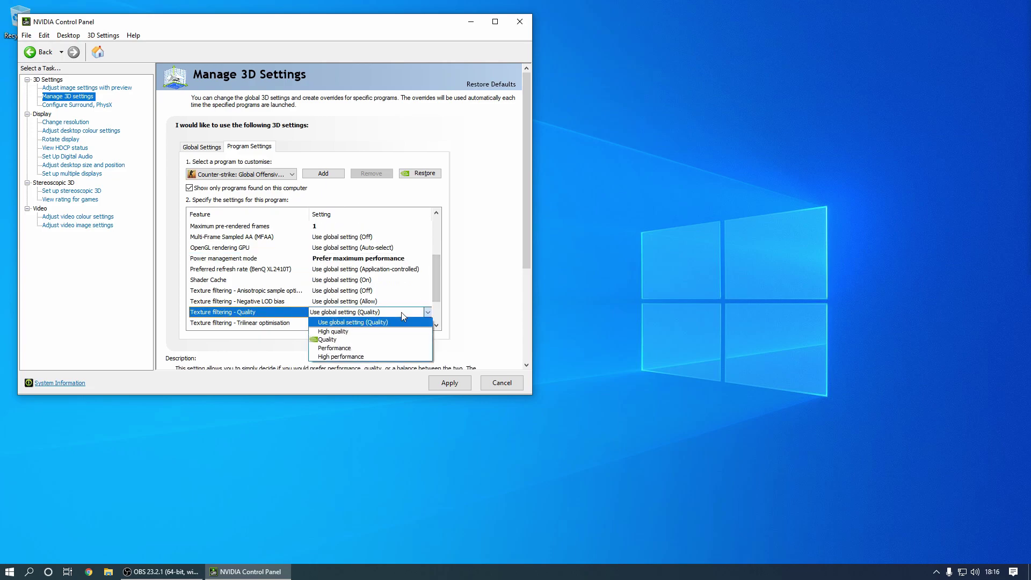
{"action": "left_click", "coordinate": [344, 356]}
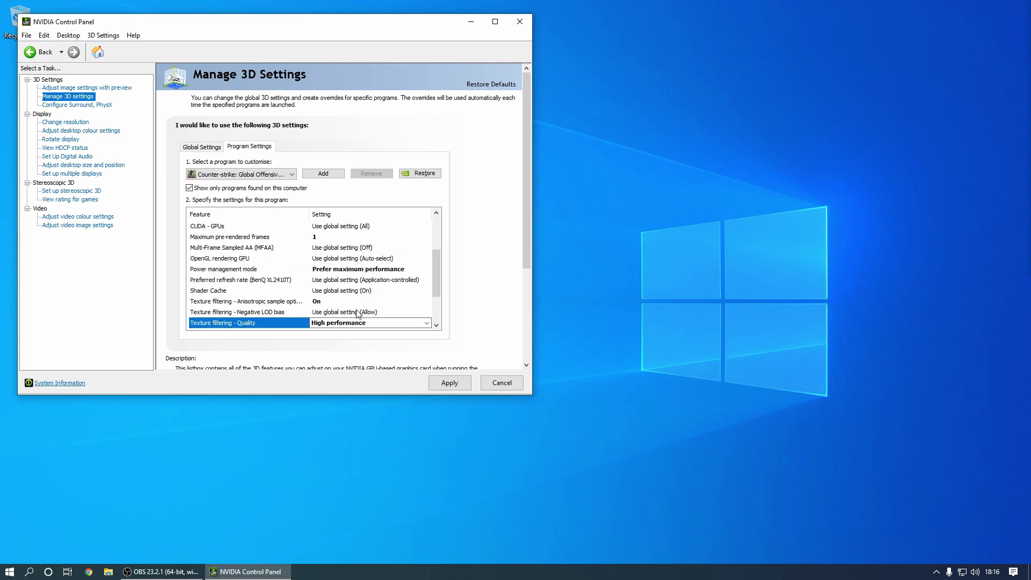
{"action": "left_click", "coordinate": [356, 314]}
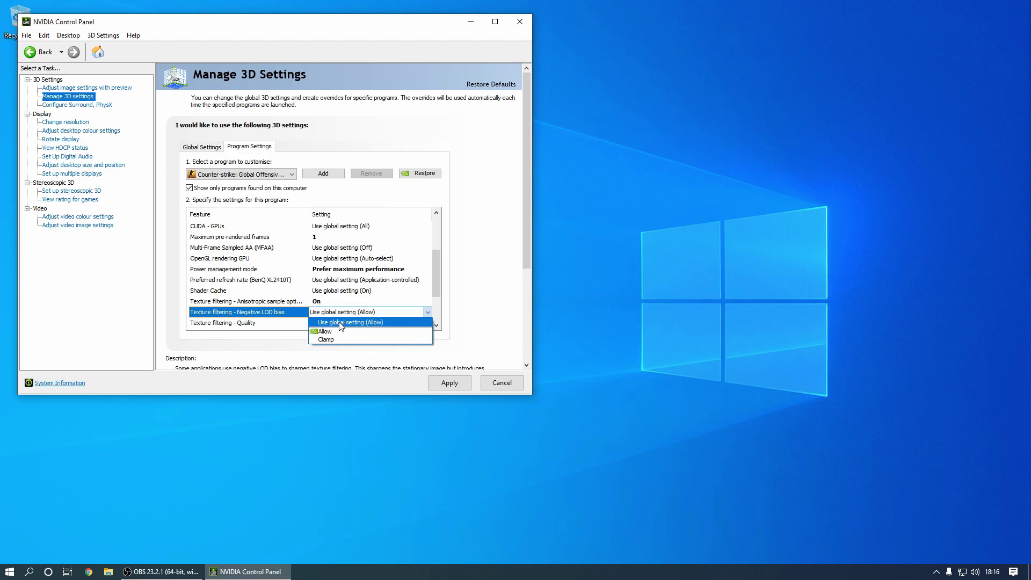
{"action": "left_click", "coordinate": [346, 314]}
{"action": "left_click_drag", "start_coordinate": [436, 278], "coordinate": [433, 291]}
{"action": "left_click", "coordinate": [379, 313]}
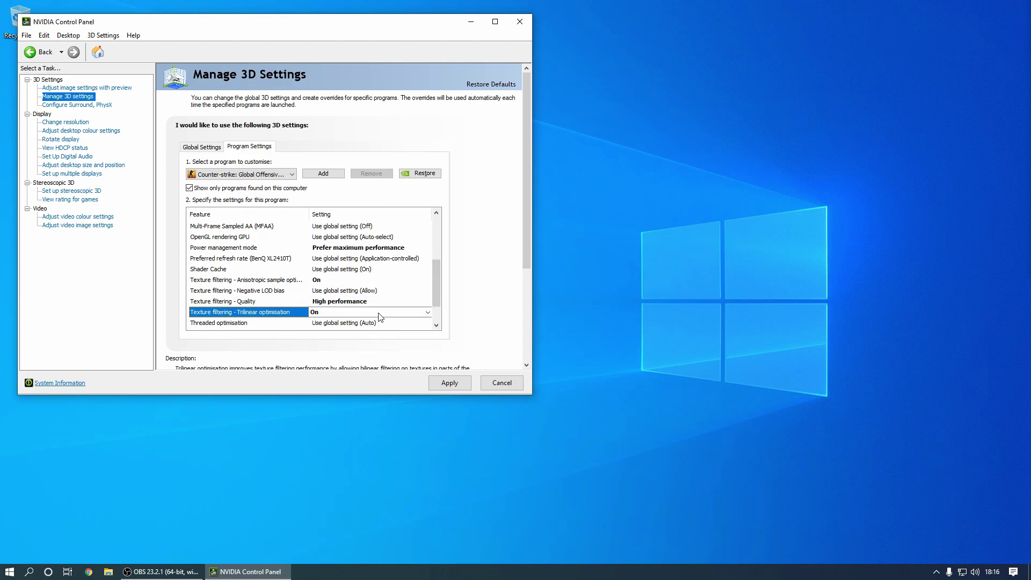
{"action": "left_click", "coordinate": [378, 313]}
{"action": "left_click", "coordinate": [393, 315]}
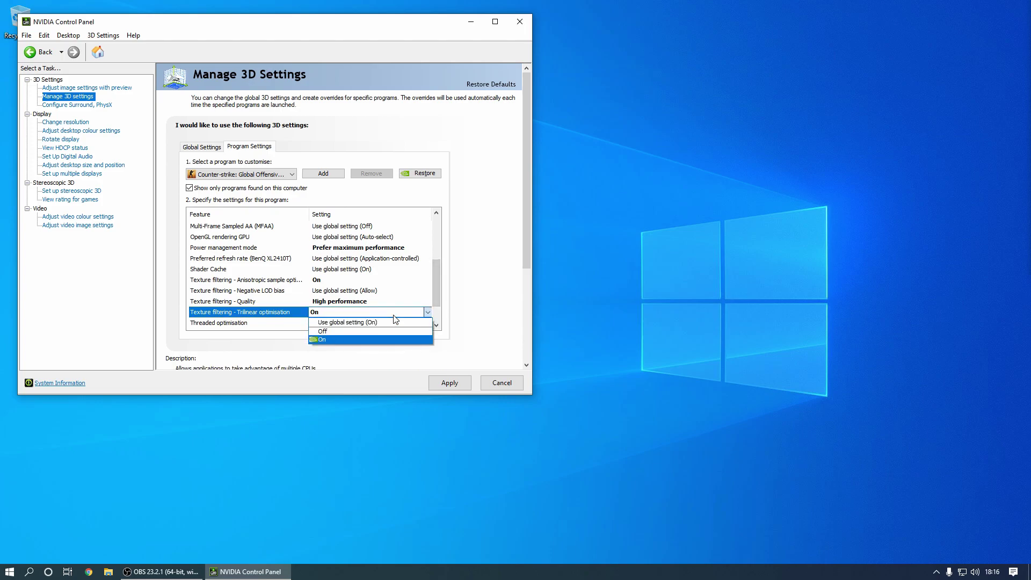
{"action": "left_click", "coordinate": [347, 332]}
{"action": "left_click_drag", "start_coordinate": [436, 297], "coordinate": [436, 312]}
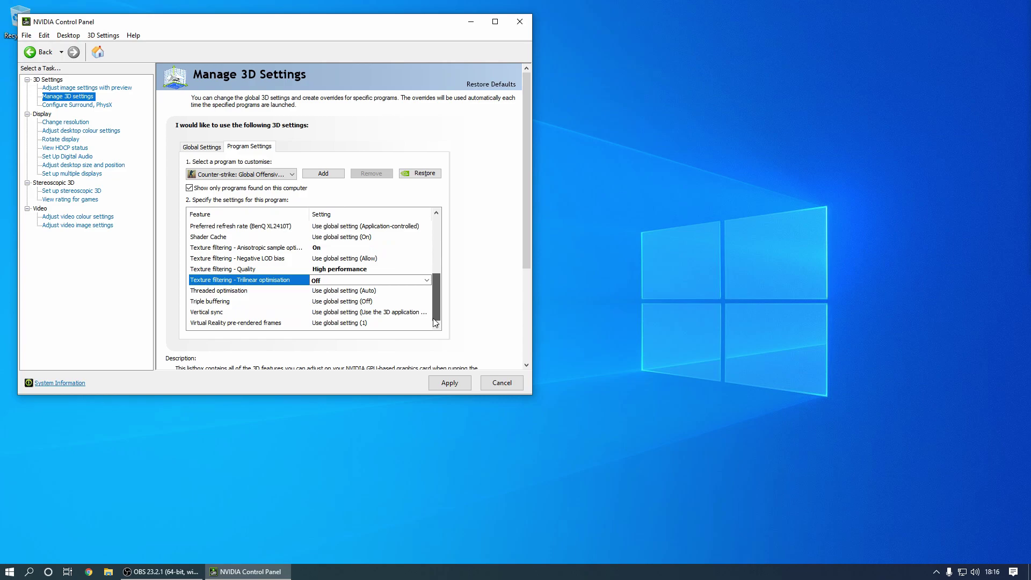
{"action": "left_click", "coordinate": [409, 314]}
{"action": "left_click", "coordinate": [409, 315]}
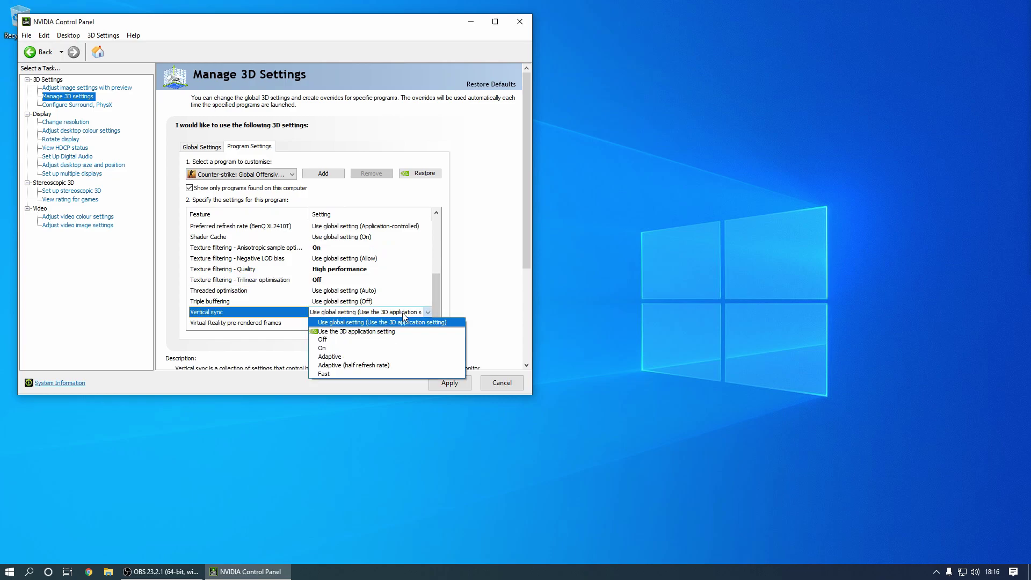
{"action": "left_click", "coordinate": [365, 340]}
{"action": "left_click_drag", "start_coordinate": [433, 298], "coordinate": [433, 310]}
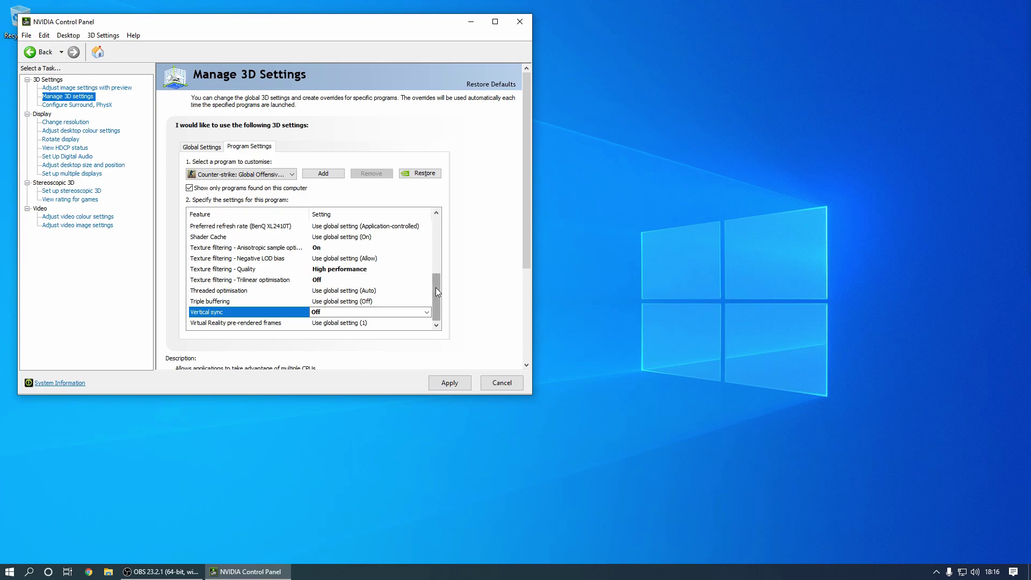
Leave Shader Cache and Antialiasing - Mode on their global settings.
{"action": "left_click", "coordinate": [370, 236]}
{"action": "left_click", "coordinate": [398, 238]}
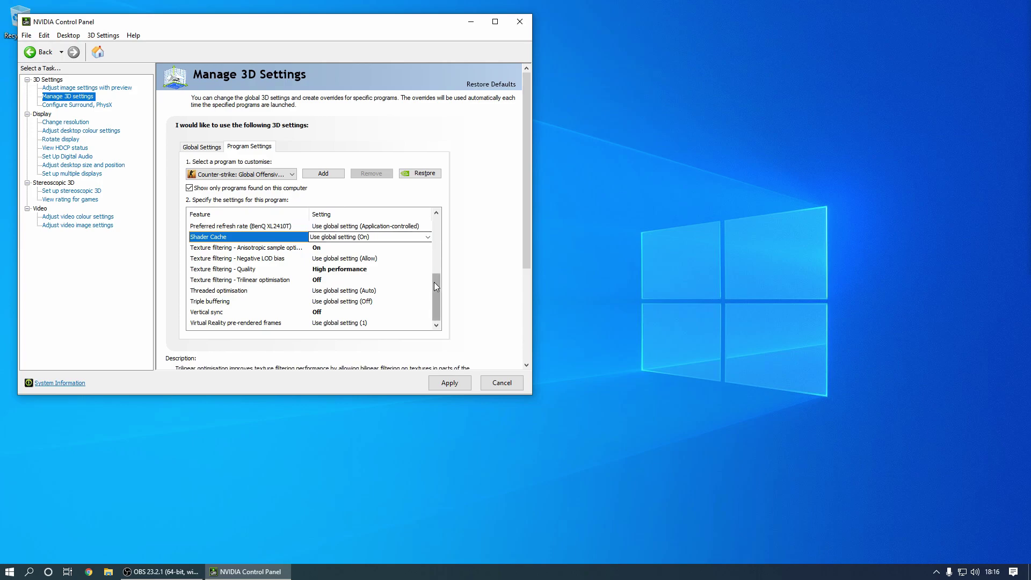
{"action": "left_click_drag", "start_coordinate": [434, 282], "coordinate": [433, 240]}
{"action": "left_click", "coordinate": [416, 238]}
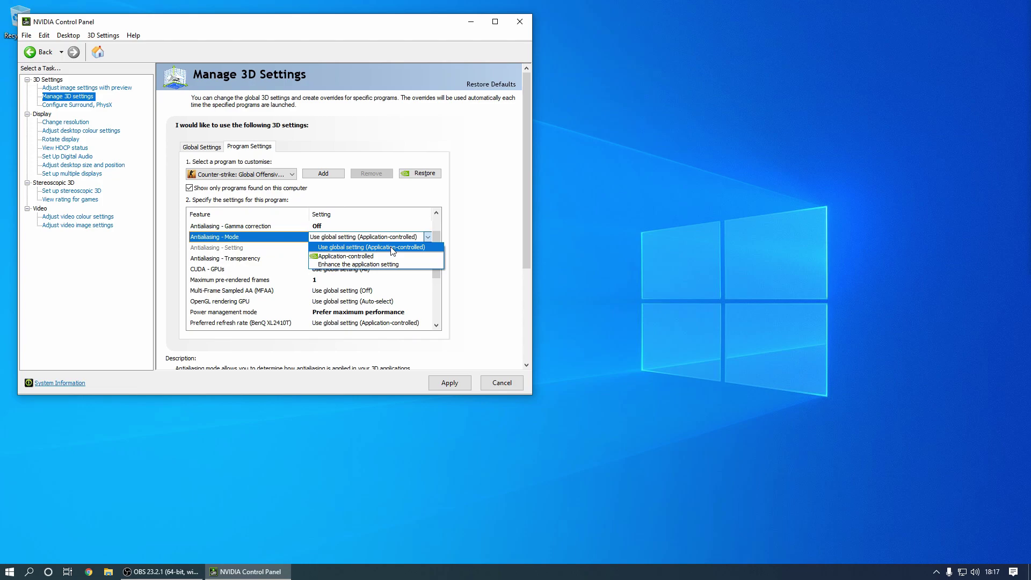
{"action": "left_click", "coordinate": [392, 248]}
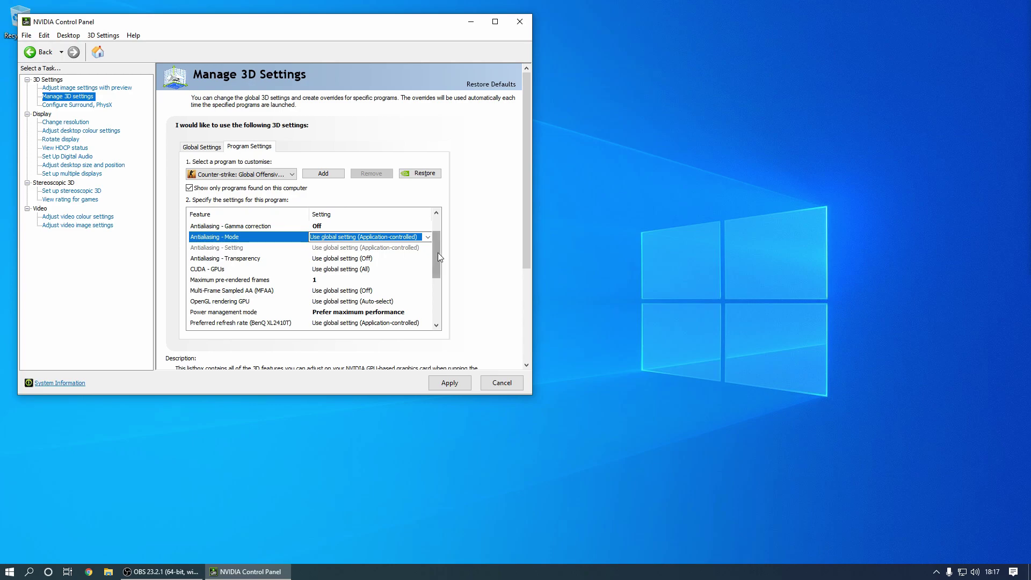
{"action": "left_click_drag", "start_coordinate": [437, 253], "coordinate": [440, 244]}
Turn Anisotropic filtering and Ambient Occlusion off, apply, and close NVIDIA Control Panel.
{"action": "left_click", "coordinate": [402, 238]}
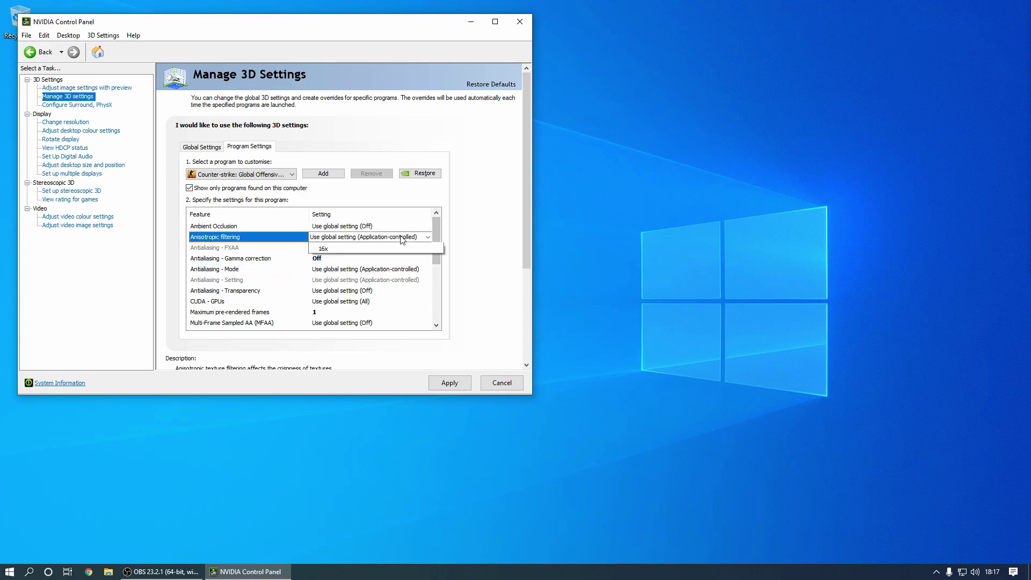
{"action": "left_click", "coordinate": [387, 264]}
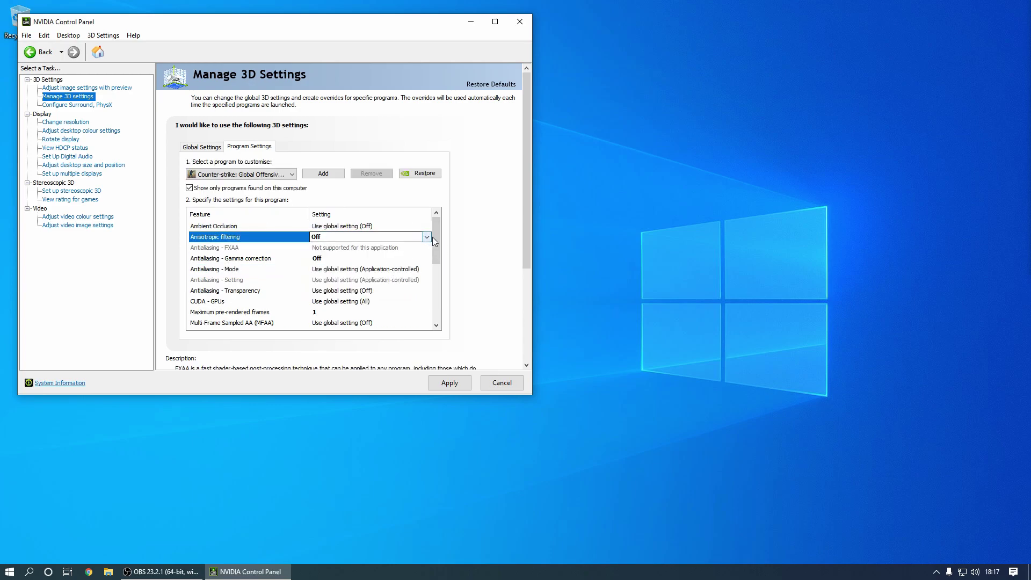
{"action": "left_click", "coordinate": [408, 226]}
{"action": "left_click", "coordinate": [389, 248]}
{"action": "left_click", "coordinate": [457, 383]}
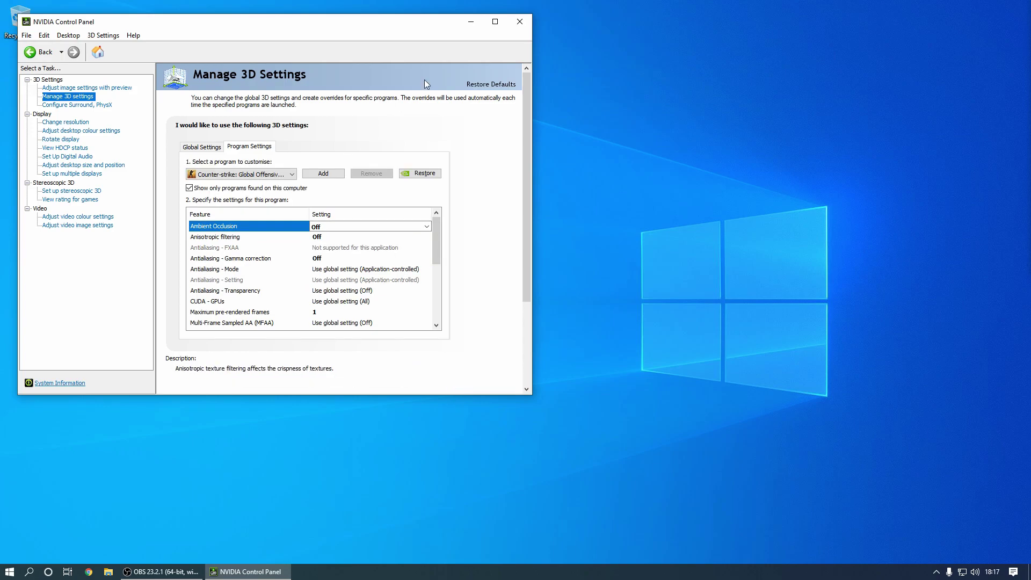
{"action": "left_click", "coordinate": [517, 22]}
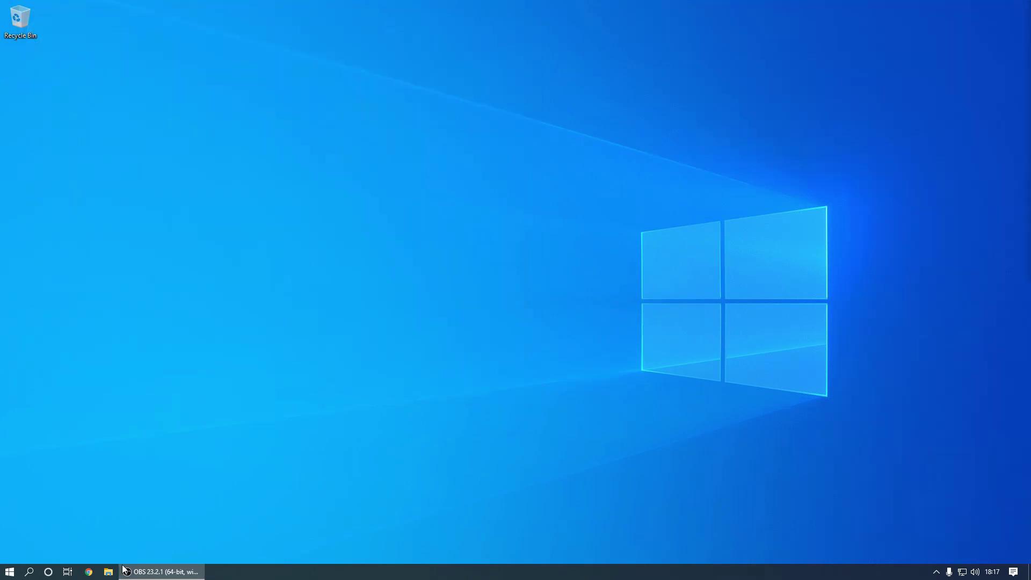
Browse to C:\Program Files (x86)\Steam\steamapps\common\Counter-Strike Global Offensive in File Explorer.
{"action": "left_click", "coordinate": [108, 571]}
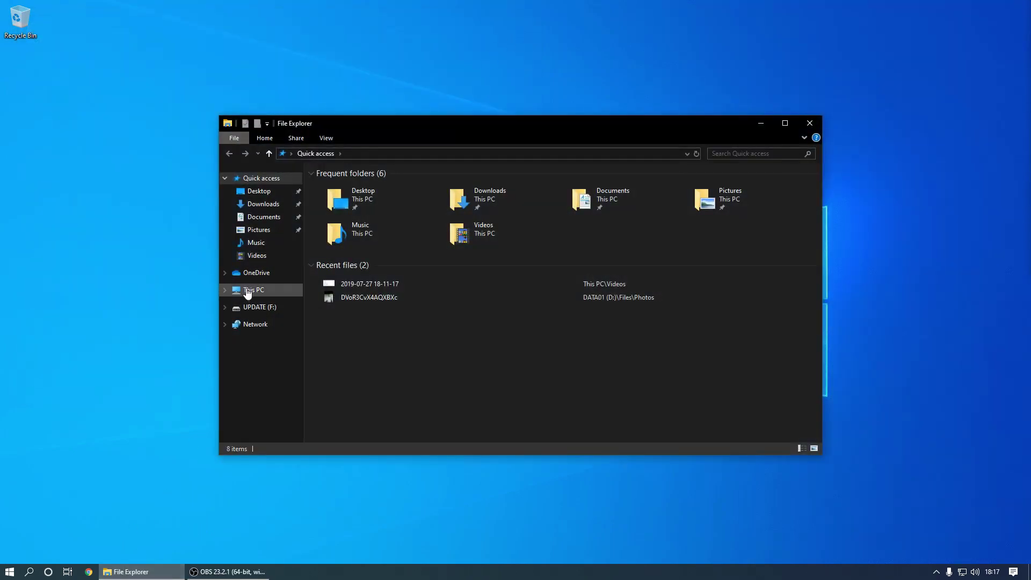
{"action": "left_click", "coordinate": [250, 290]}
{"action": "double_click", "coordinate": [363, 300]}
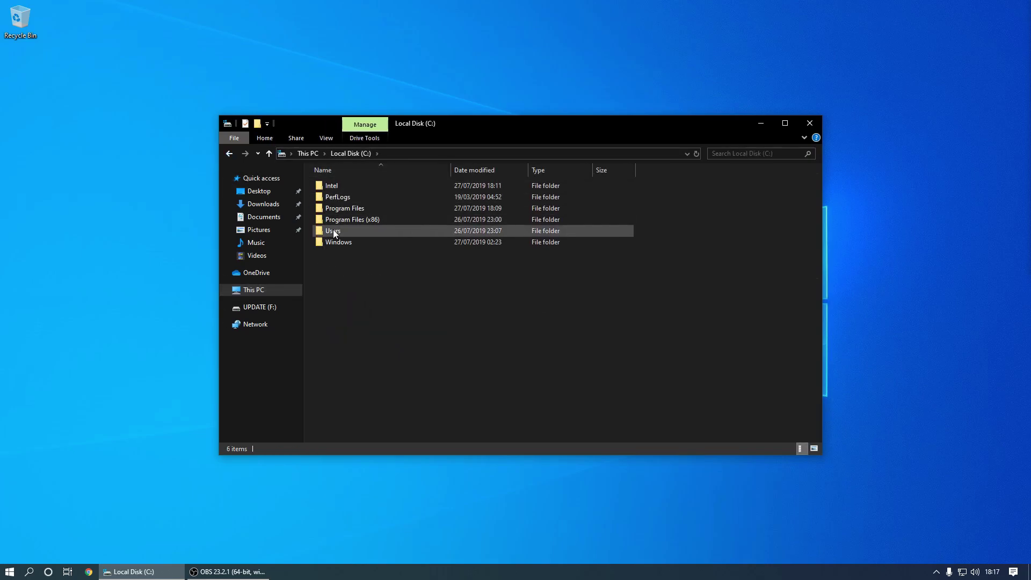
{"action": "double_click", "coordinate": [346, 219]}
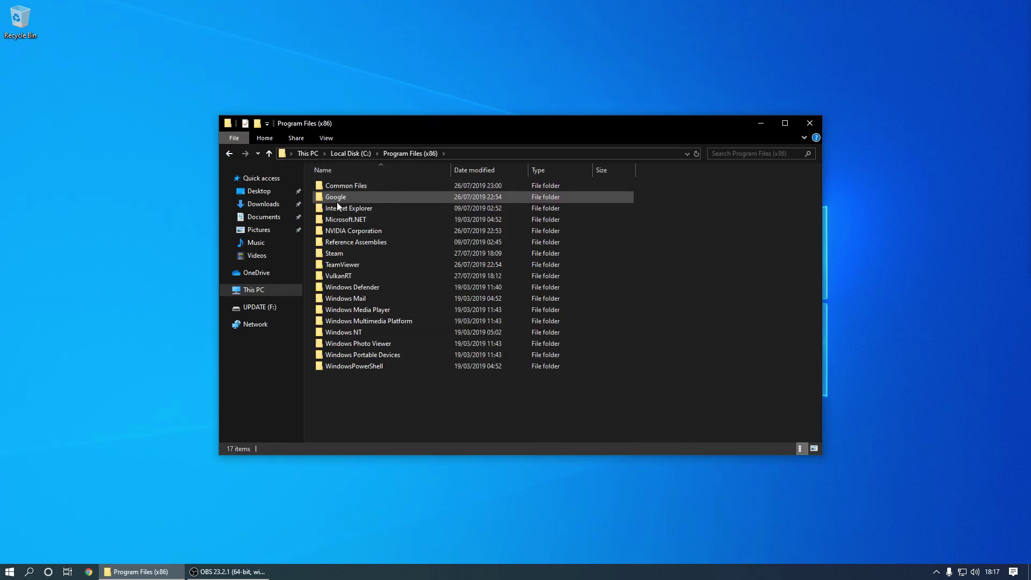
{"action": "double_click", "coordinate": [340, 254]}
{"action": "double_click", "coordinate": [346, 393]}
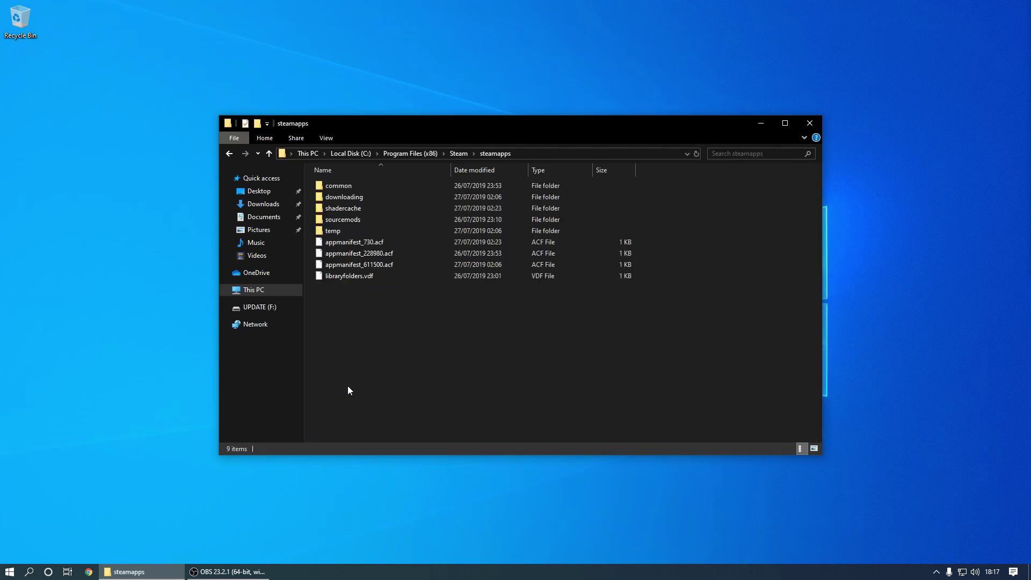
{"action": "double_click", "coordinate": [339, 186]}
{"action": "double_click", "coordinate": [348, 186]}
Disable full-screen optimisations in csgo's compatibility properties, save, and close Explorer.
{"action": "left_click", "coordinate": [341, 253]}
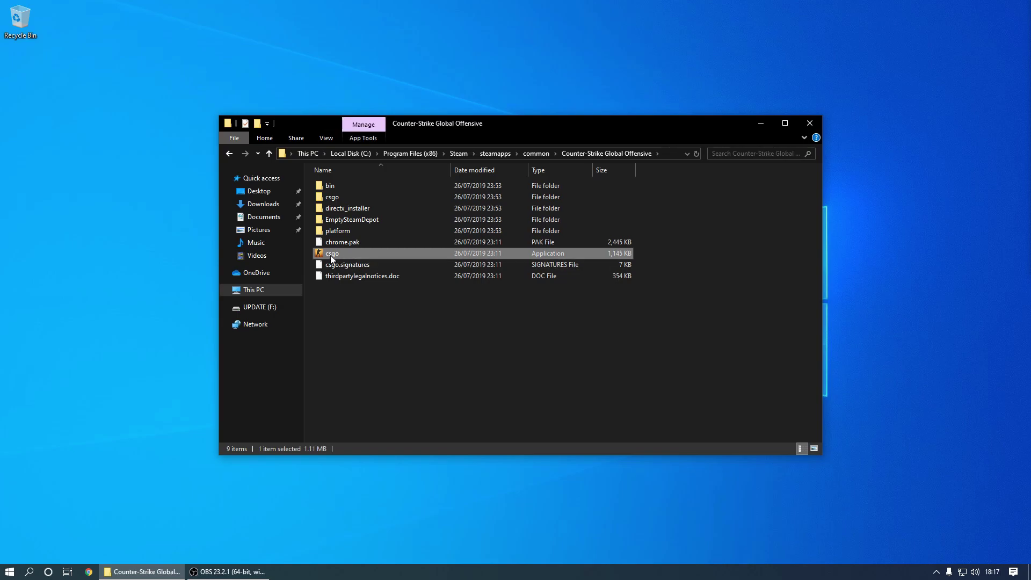
{"action": "right_click", "coordinate": [332, 256]}
{"action": "left_click", "coordinate": [372, 498]}
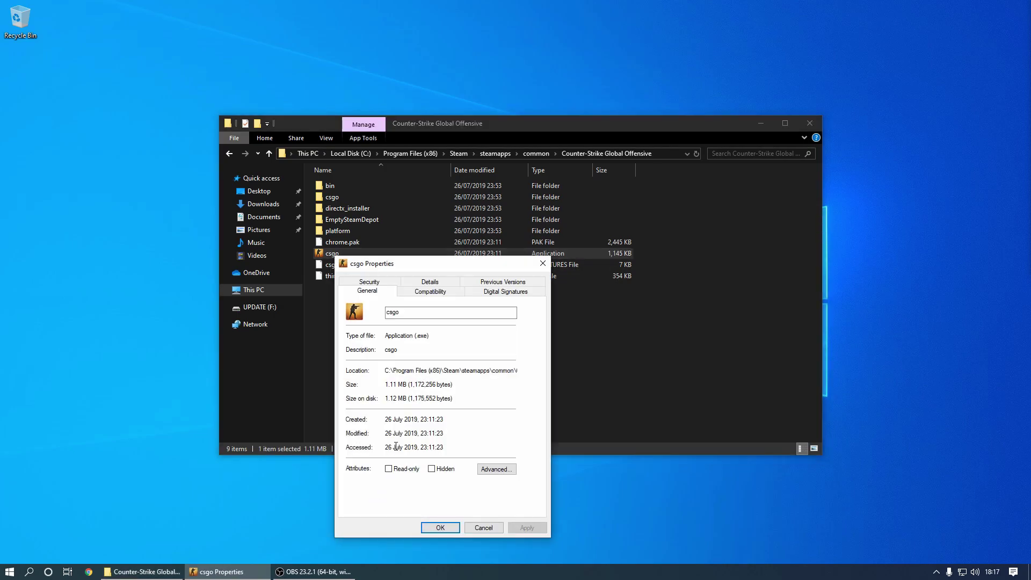
{"action": "left_click", "coordinate": [419, 291]}
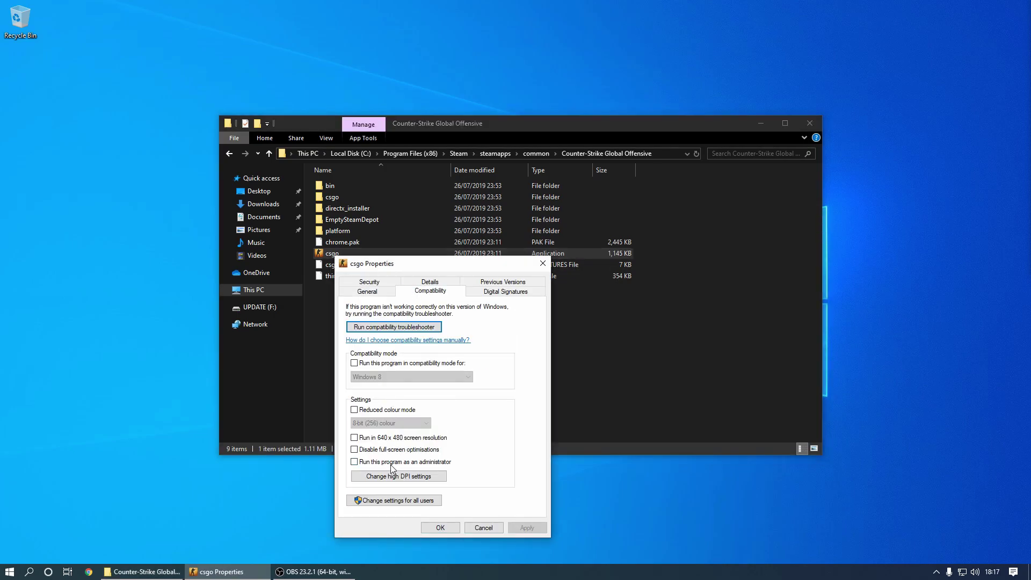
{"action": "left_click", "coordinate": [388, 451]}
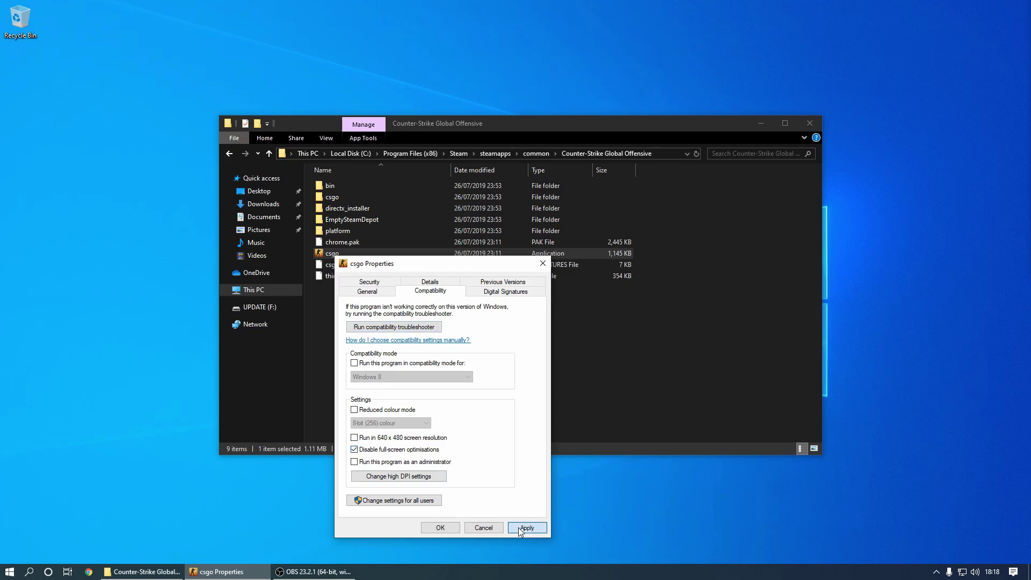
{"action": "left_click", "coordinate": [440, 527]}
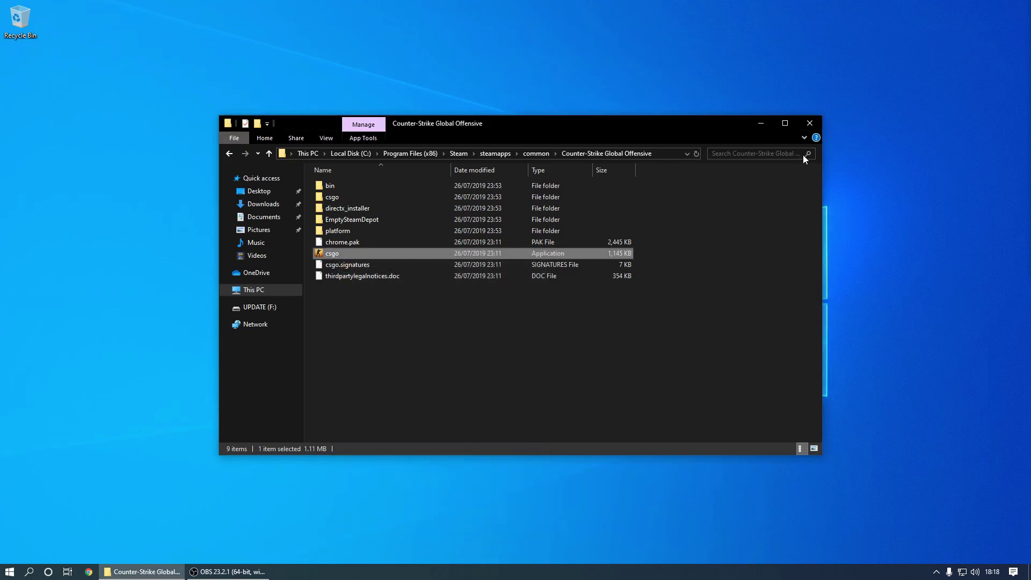
{"action": "left_click", "coordinate": [805, 127]}
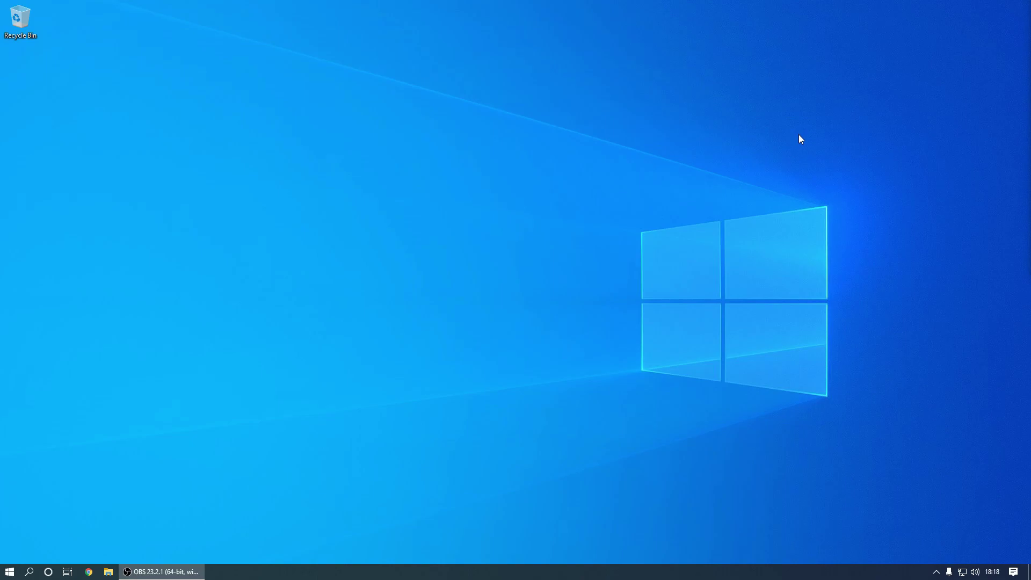
Search Google for 'vibrence gui' and download vibranceGUI for desktop PC from vibrancegui.com.
{"action": "left_click", "coordinate": [89, 571]}
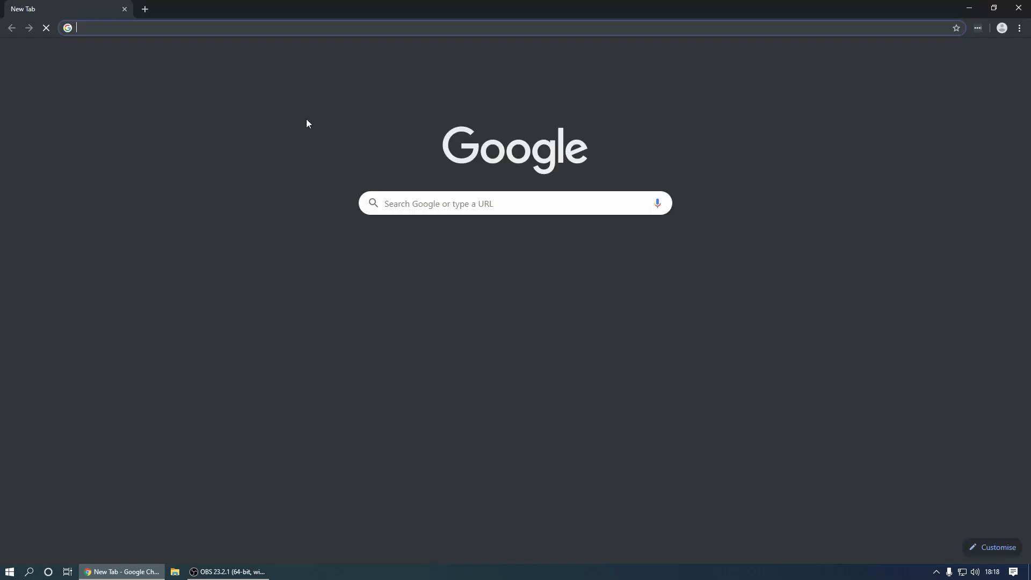
{"action": "type", "text": "vibr"}
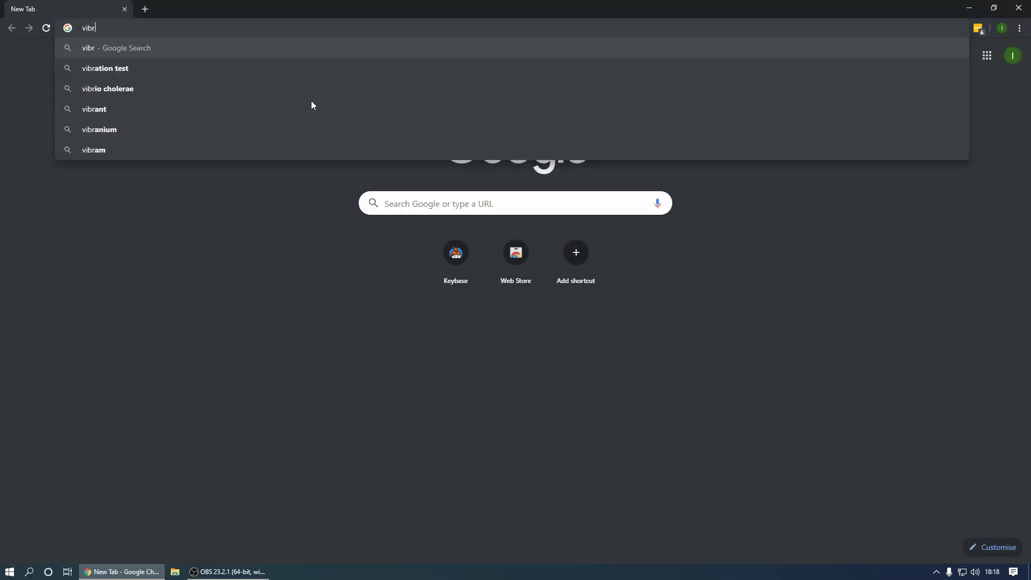
{"action": "type", "text": "ence gui"}
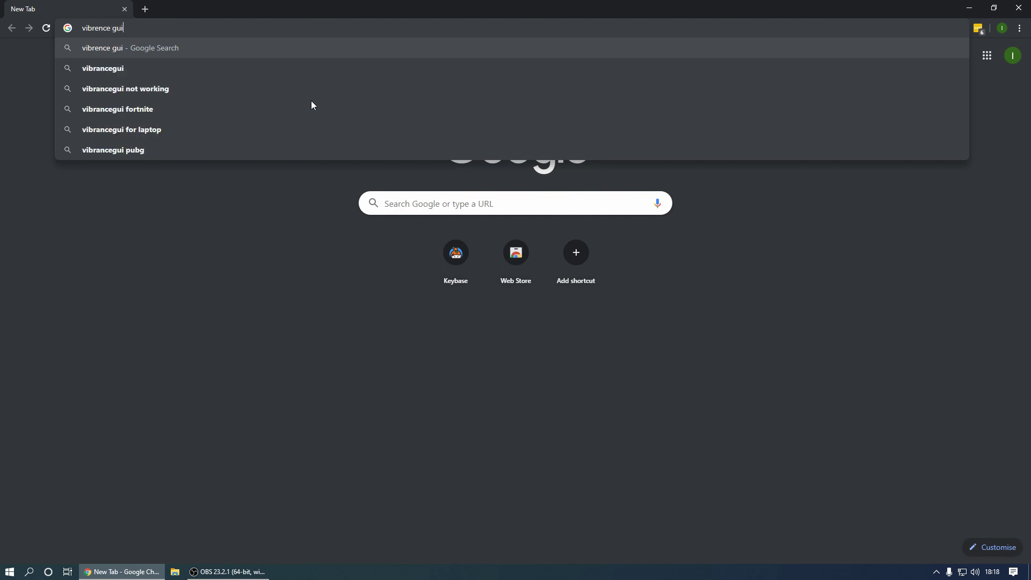
{"action": "key", "text": "Return"}
{"action": "left_click", "coordinate": [113, 175]}
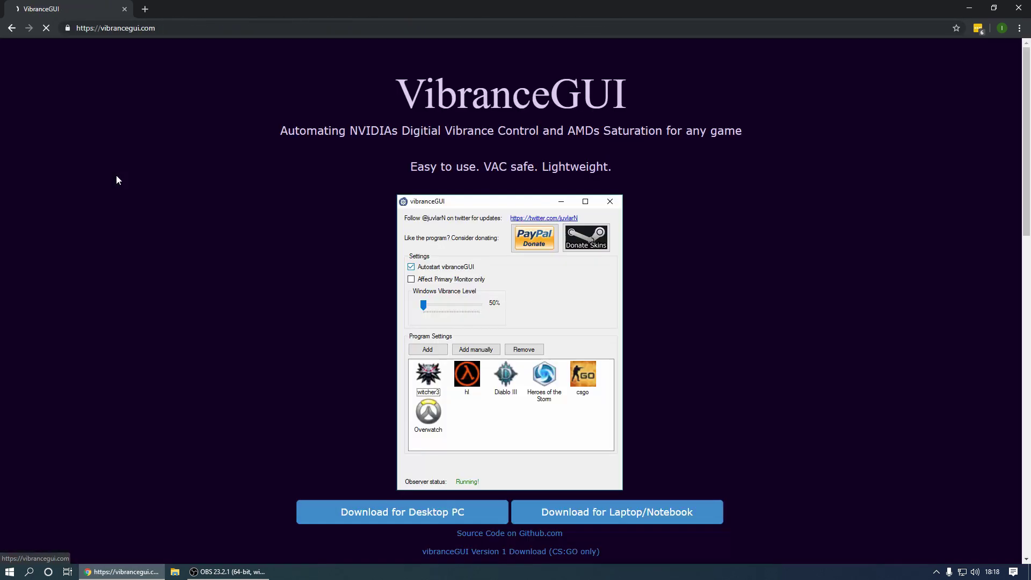
{"action": "left_click", "coordinate": [376, 511]}
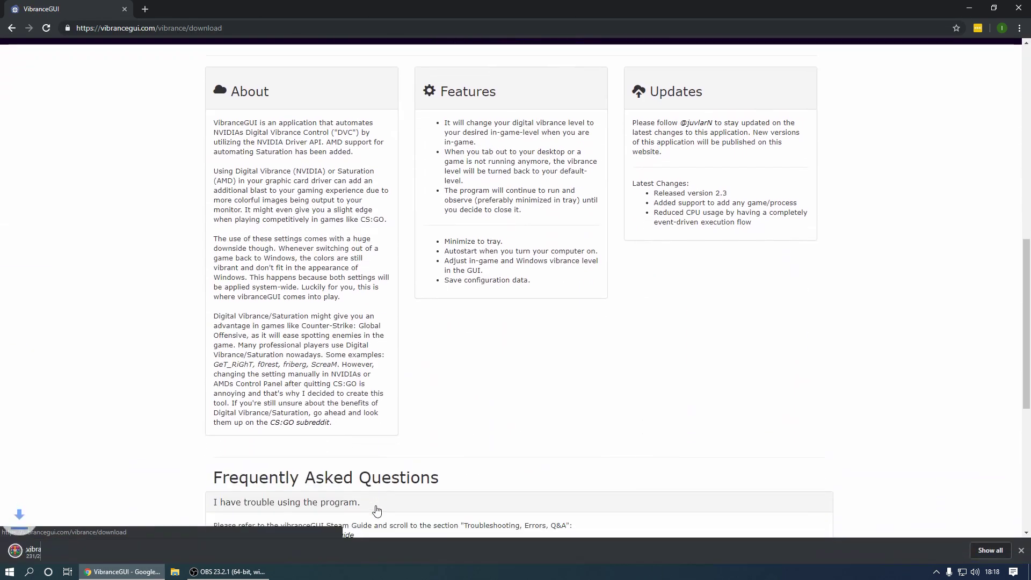
Extract vibranceGUI.exe from the zip into Downloads with WinRAR, then close the archive.
{"action": "left_click", "coordinate": [35, 550]}
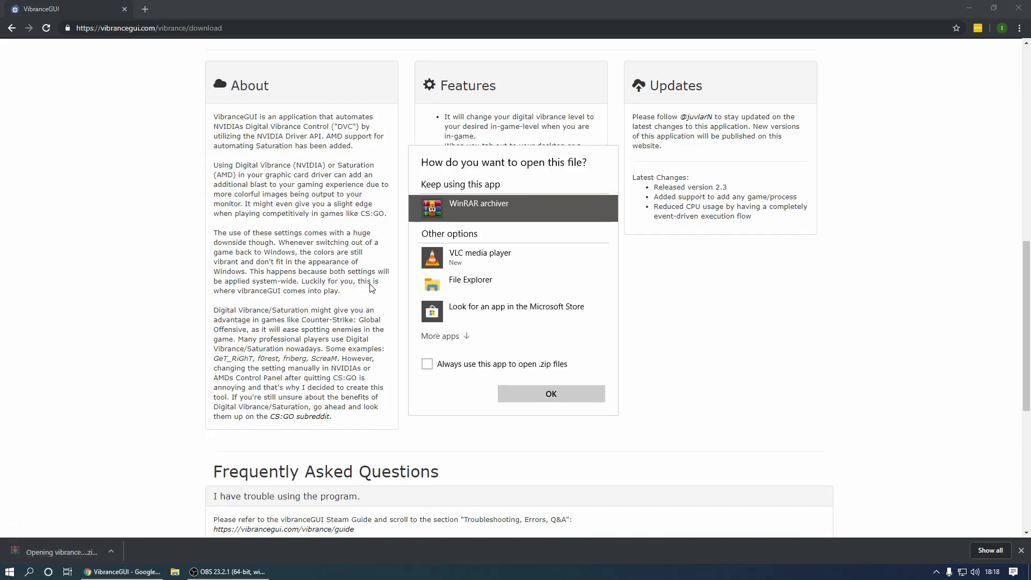
{"action": "double_click", "coordinate": [483, 207]}
{"action": "left_click", "coordinate": [150, 201]}
{"action": "left_click", "coordinate": [139, 128]}
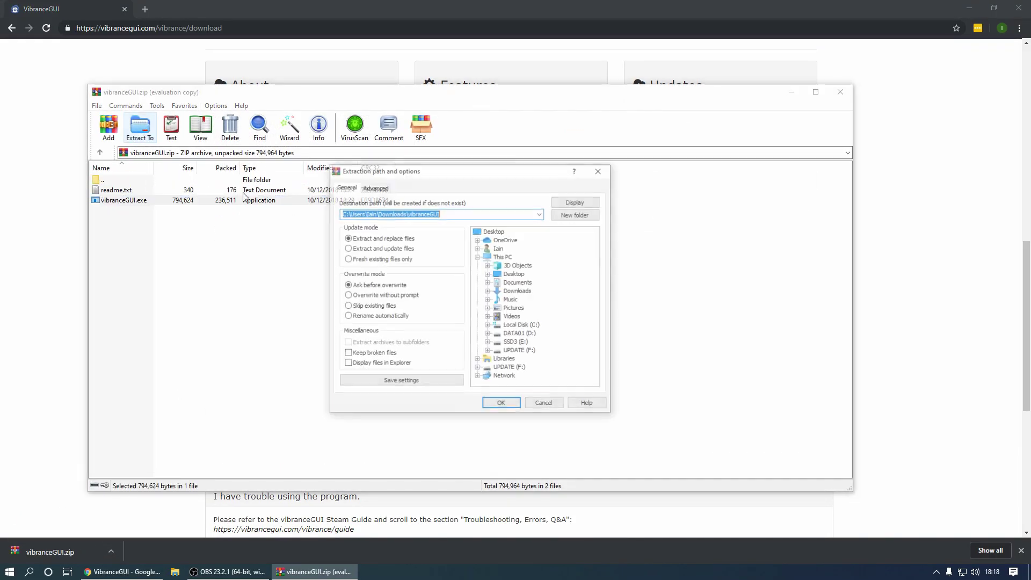
{"action": "left_click", "coordinate": [510, 291]}
{"action": "left_click", "coordinate": [503, 405]}
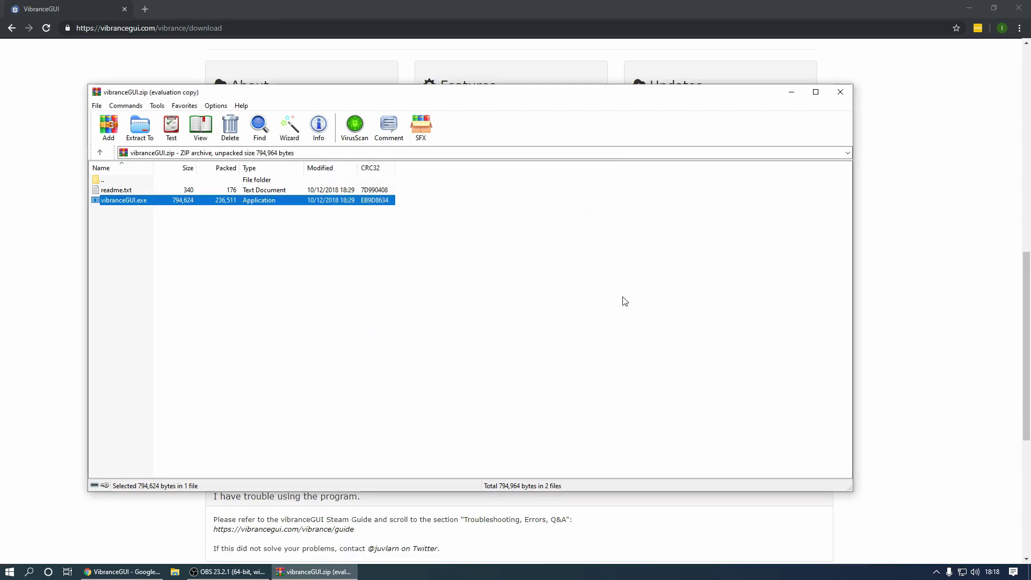
{"action": "left_click", "coordinate": [842, 93]}
Close Chrome and launch the extracted vibranceGUI from the Downloads folder.
{"action": "left_click", "coordinate": [1019, 9]}
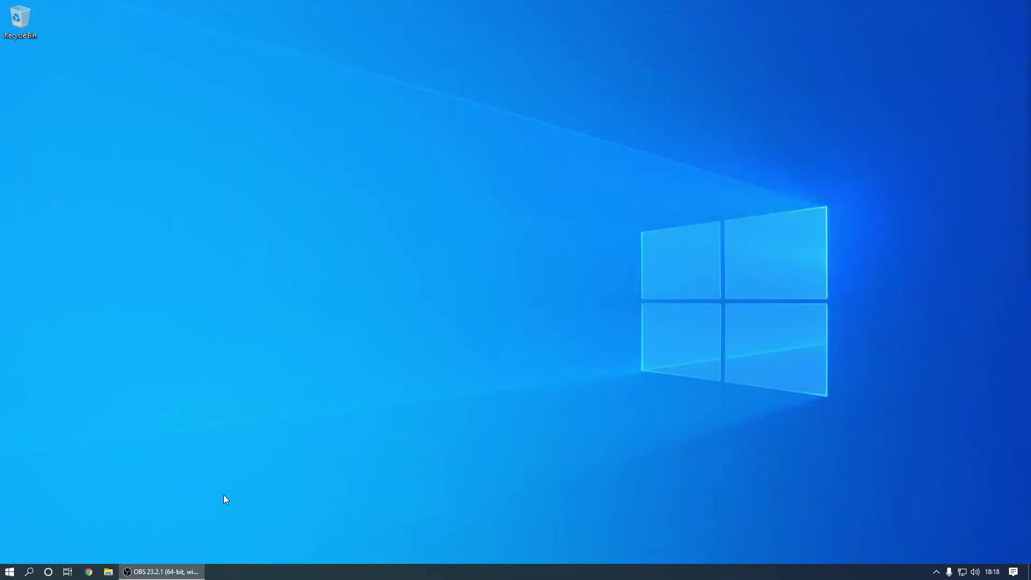
{"action": "left_click", "coordinate": [108, 571]}
{"action": "left_click", "coordinate": [262, 203]}
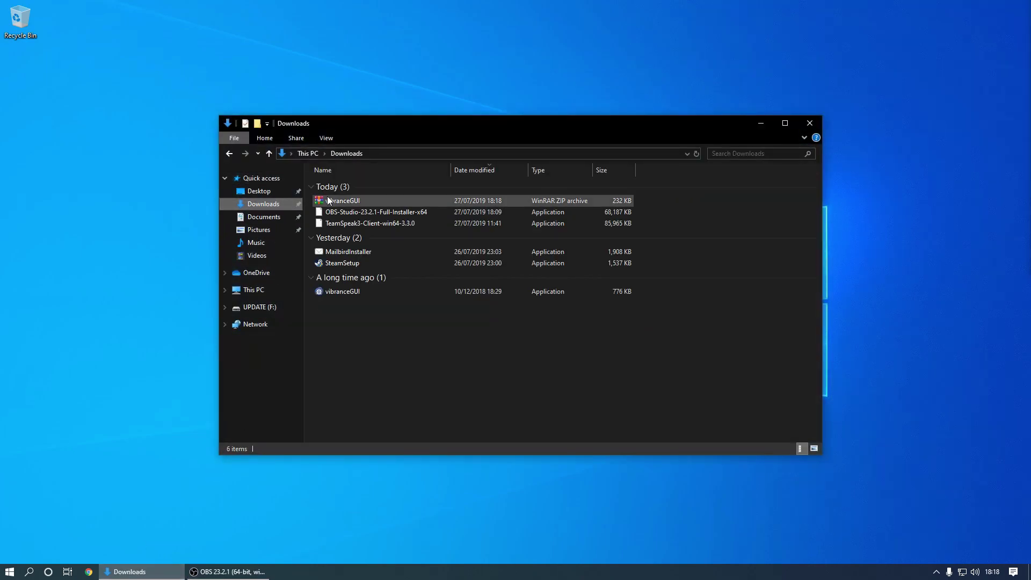
{"action": "double_click", "coordinate": [331, 201]}
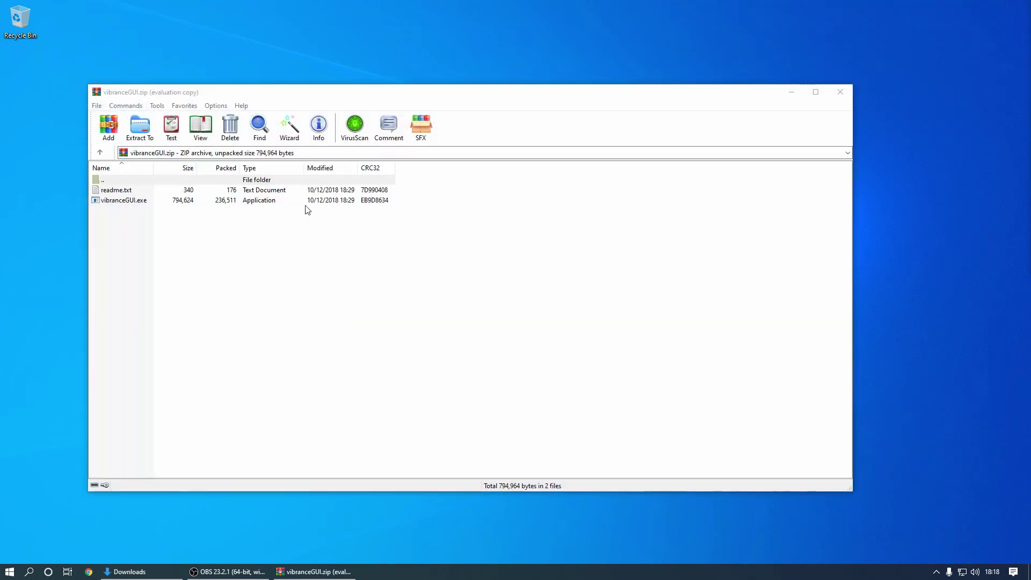
{"action": "left_click", "coordinate": [840, 92]}
{"action": "left_click", "coordinate": [353, 291]}
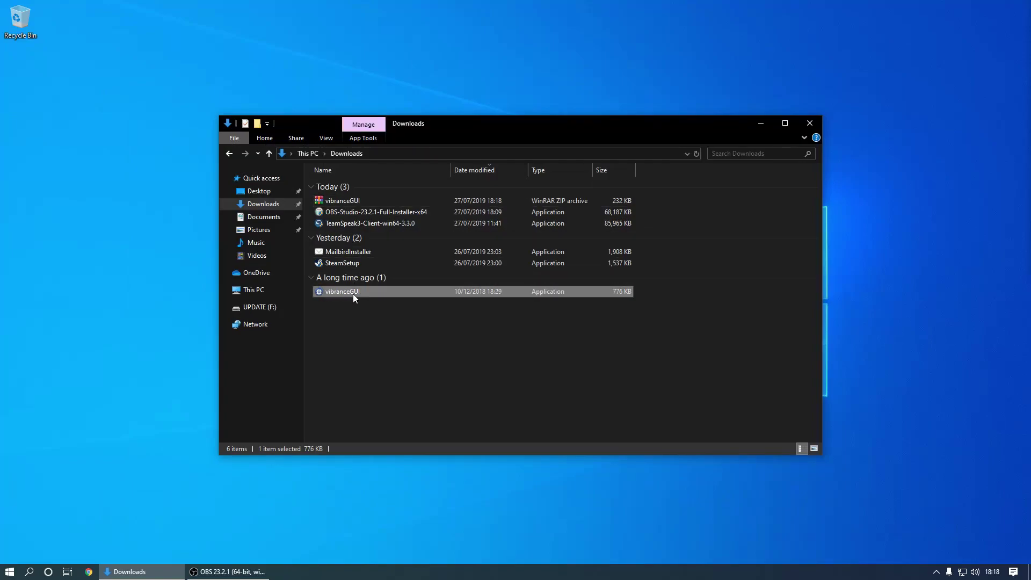
{"action": "double_click", "coordinate": [354, 293]}
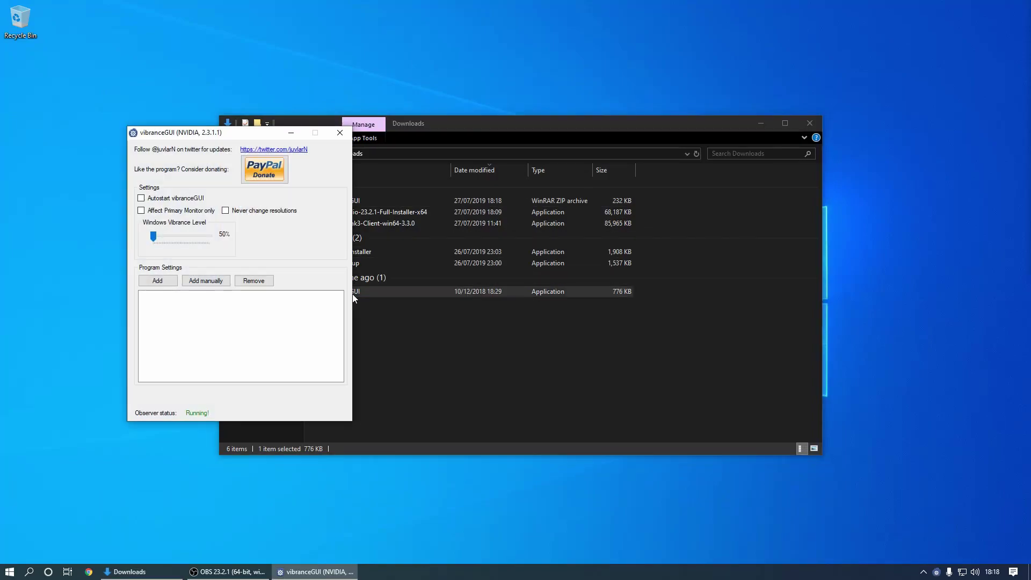
Enable Autostart and primary-monitor-only in vibranceGUI, then close Downloads and vibranceGUI.
{"action": "left_click", "coordinate": [163, 199]}
{"action": "left_click", "coordinate": [161, 211]}
{"action": "left_click", "coordinate": [158, 280]}
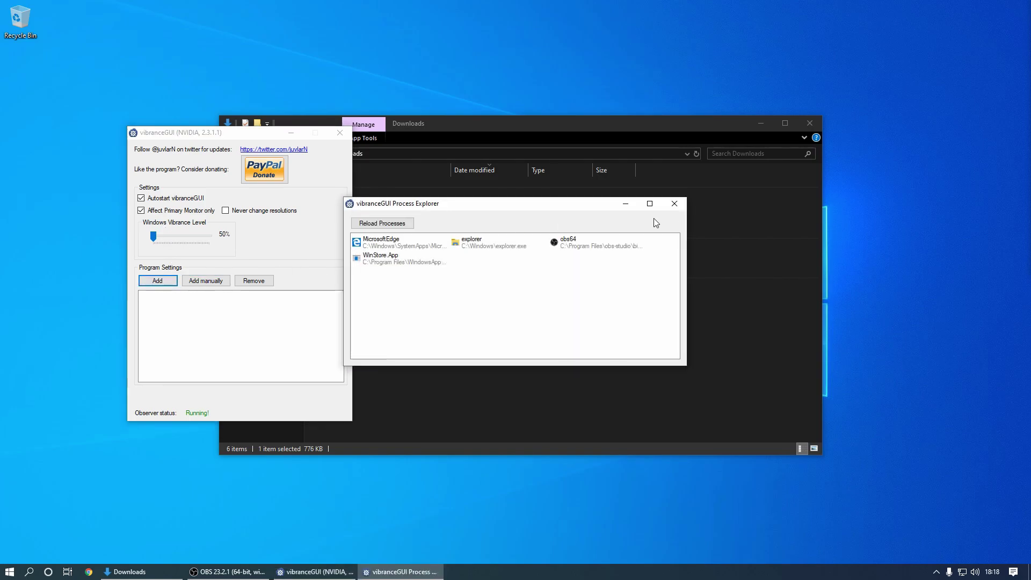
{"action": "left_click", "coordinate": [676, 203]}
{"action": "left_click", "coordinate": [811, 123]}
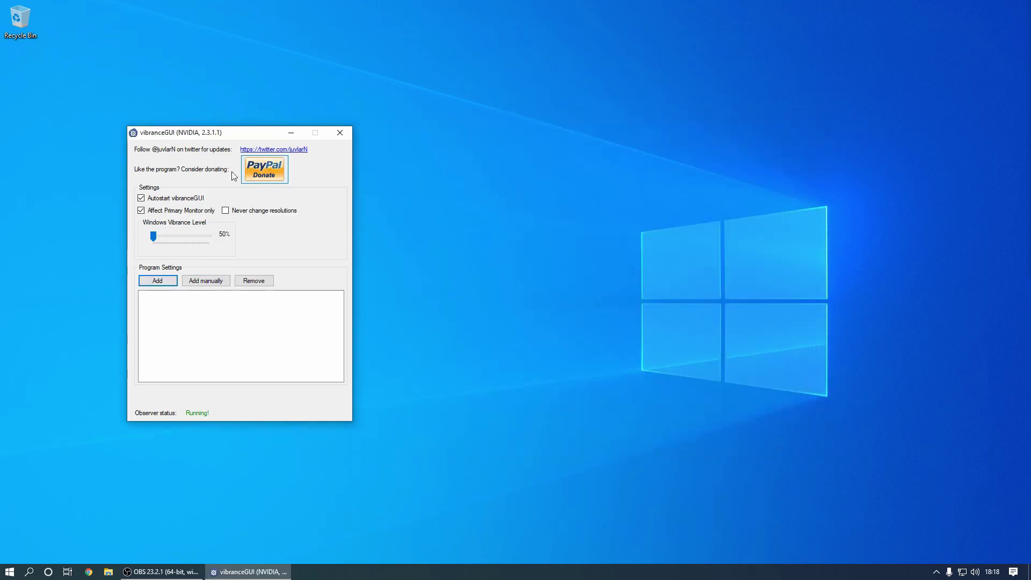
{"action": "left_click_drag", "start_coordinate": [215, 137], "coordinate": [405, 146]}
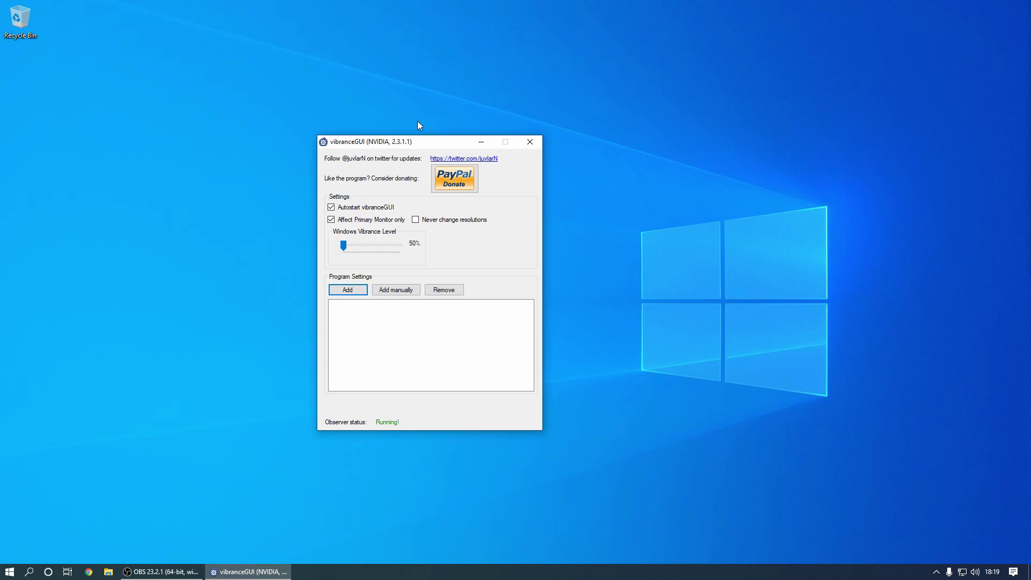
{"action": "left_click", "coordinate": [530, 143]}
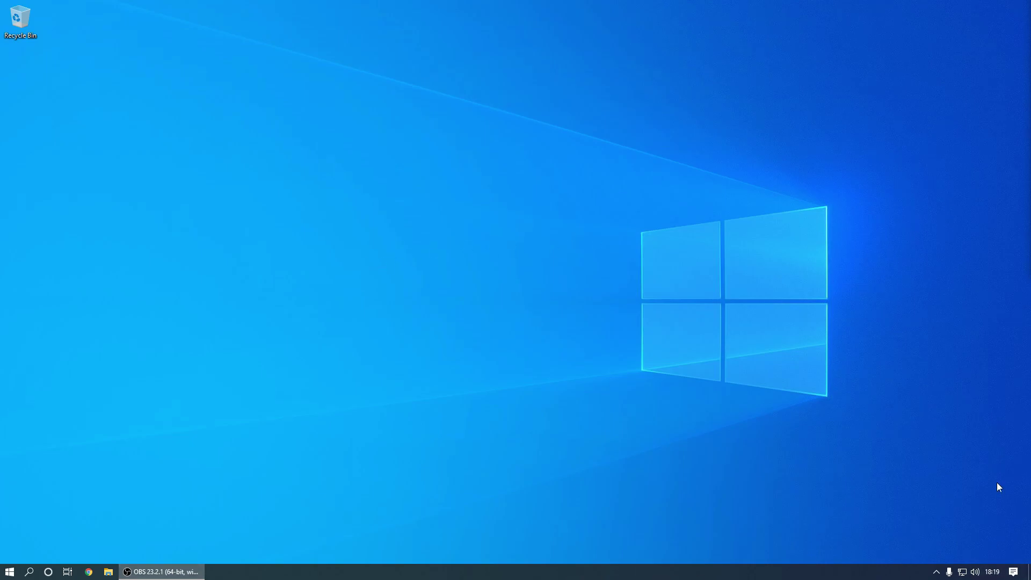
Search Google for 'coreparking' and download Quick CPU version 3.1.0.0 from coderbag.com.
{"action": "left_click", "coordinate": [82, 574]}
{"action": "type", "text": "core"}
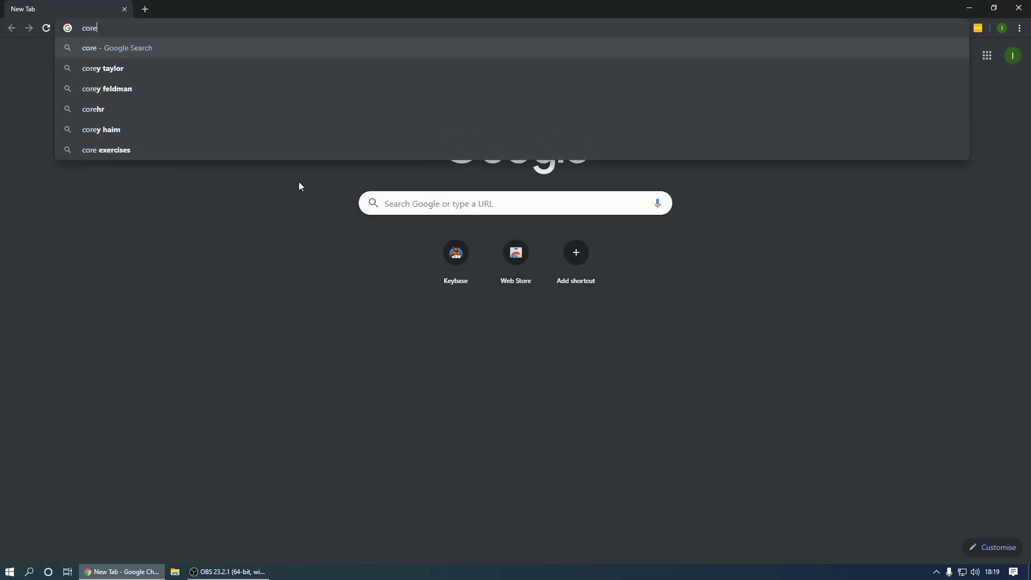
{"action": "type", "text": "parkin"}
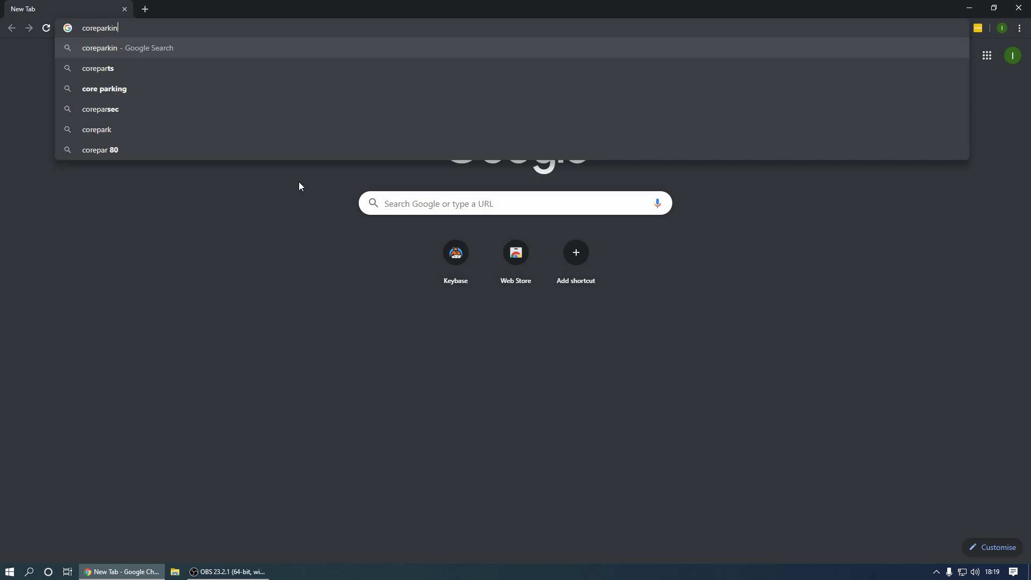
{"action": "type", "text": "g"}
{"action": "key", "text": "Return"}
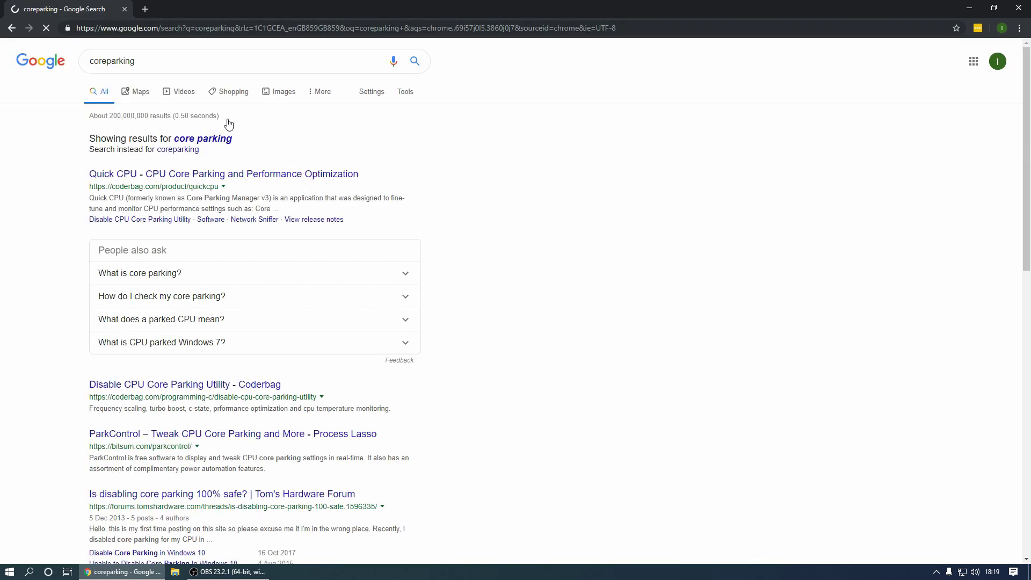
{"action": "left_click", "coordinate": [177, 175]}
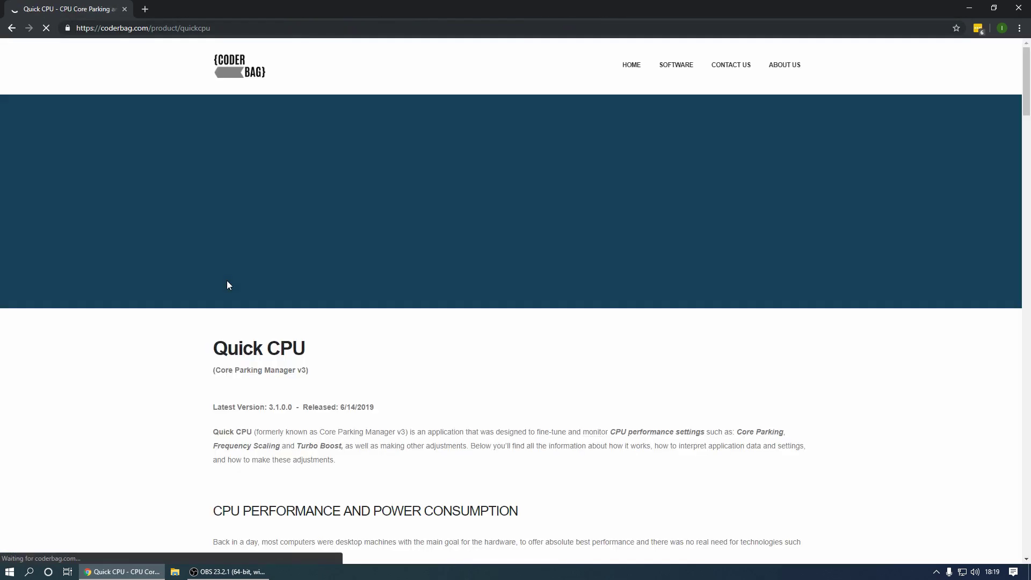
{"action": "scroll", "coordinate": [227, 284], "scroll_direction": "down", "scroll_amount": 15}
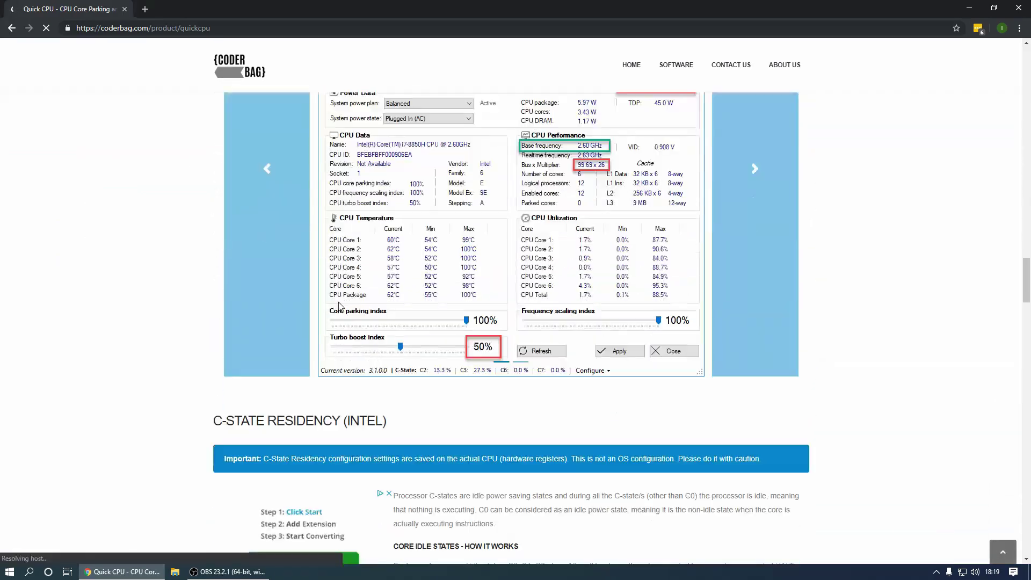
{"action": "scroll", "coordinate": [339, 306], "scroll_direction": "up", "scroll_amount": 2}
{"action": "scroll", "coordinate": [341, 301], "scroll_direction": "down", "scroll_amount": 8}
{"action": "scroll", "coordinate": [345, 294], "scroll_direction": "up", "scroll_amount": 12}
{"action": "scroll", "coordinate": [345, 299], "scroll_direction": "down", "scroll_amount": 20}
{"action": "scroll", "coordinate": [346, 305], "scroll_direction": "up", "scroll_amount": 10}
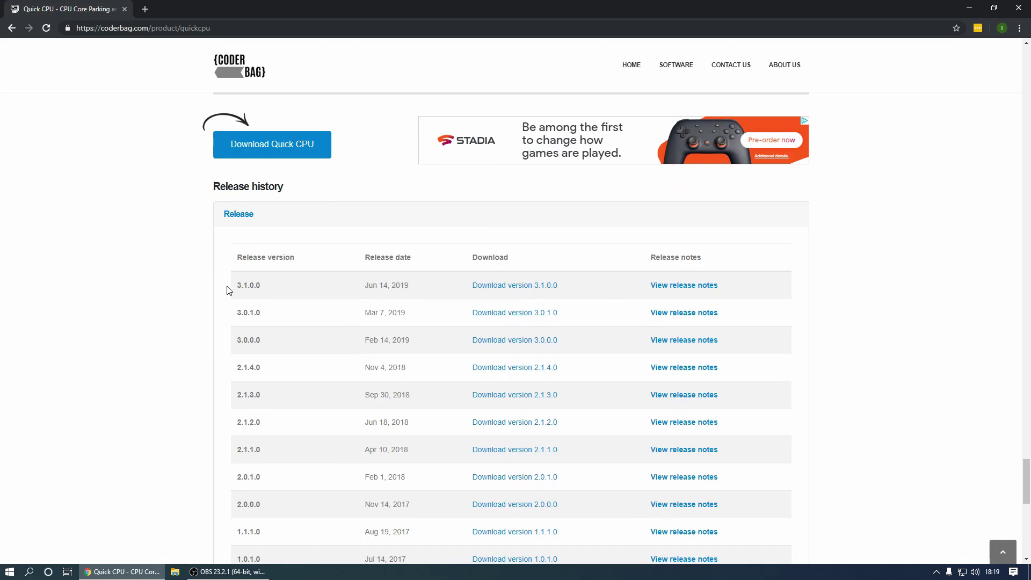
{"action": "left_click", "coordinate": [495, 288]}
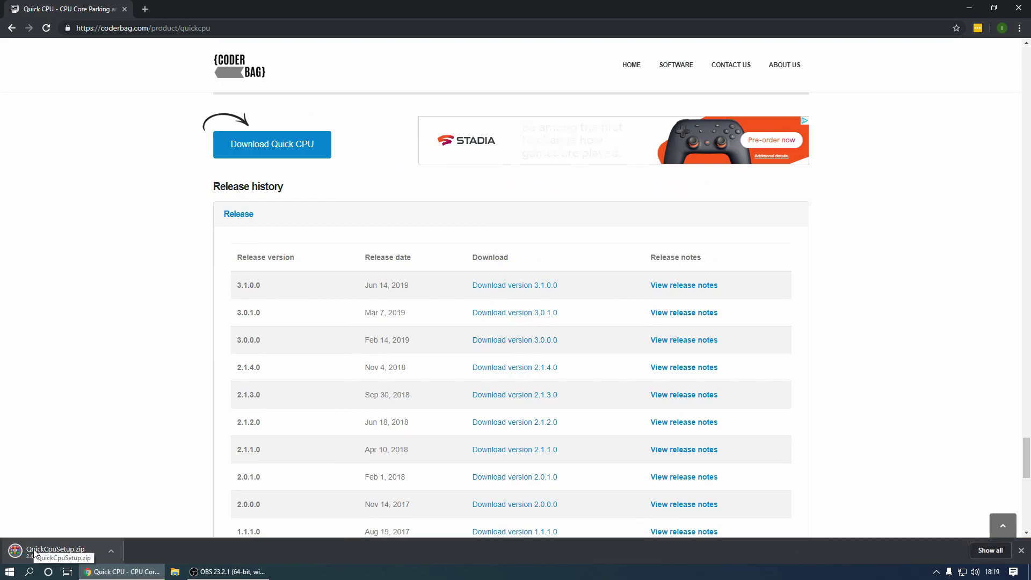
Run the x64 Quick CPU installer from QuickCpuSetup.zip, accepting the licence, then close WinRAR.
{"action": "left_click", "coordinate": [33, 549]}
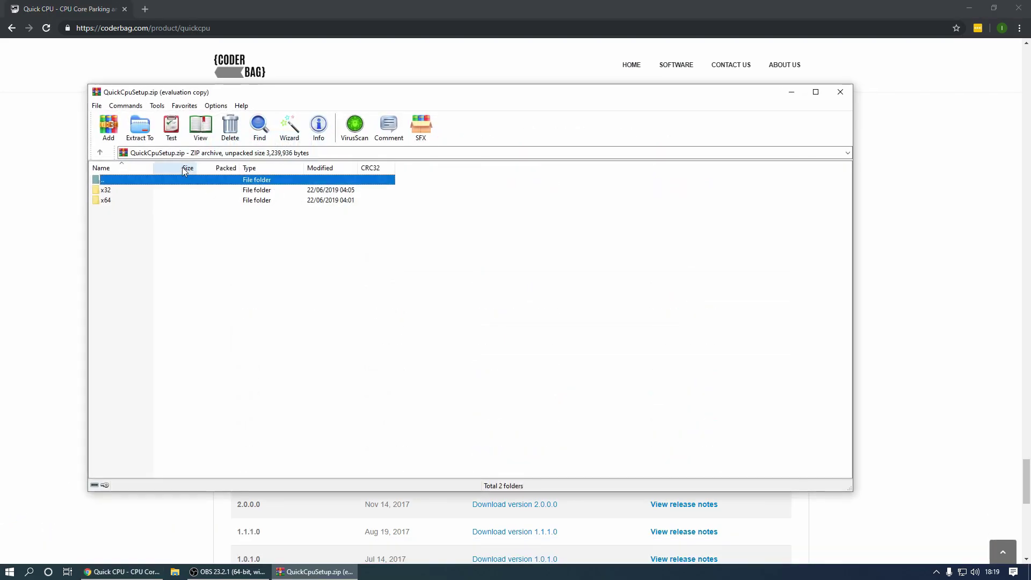
{"action": "double_click", "coordinate": [111, 200]}
{"action": "double_click", "coordinate": [119, 189]}
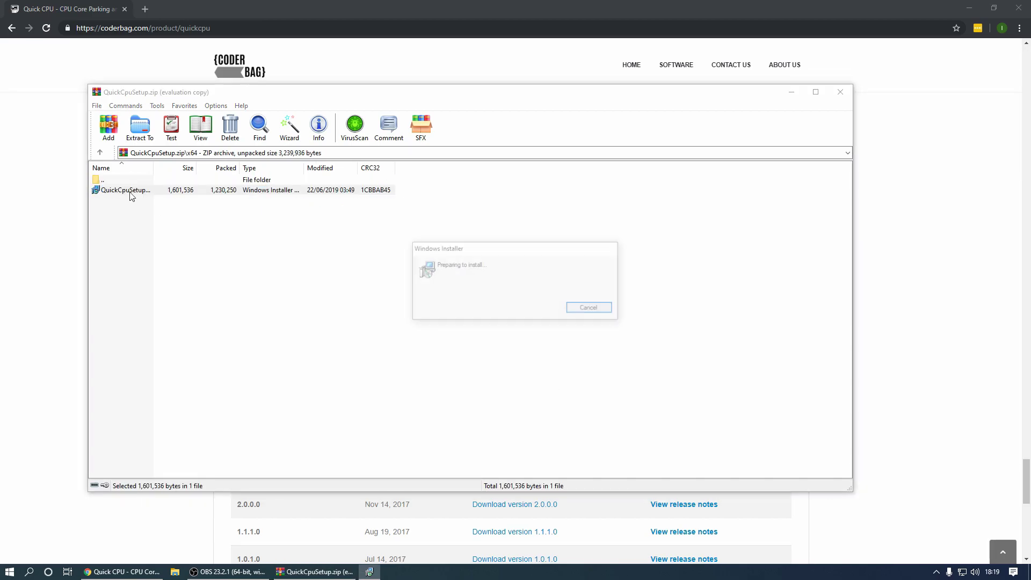
{"action": "left_click", "coordinate": [574, 371]}
{"action": "left_click", "coordinate": [503, 348]}
{"action": "left_click", "coordinate": [582, 373]}
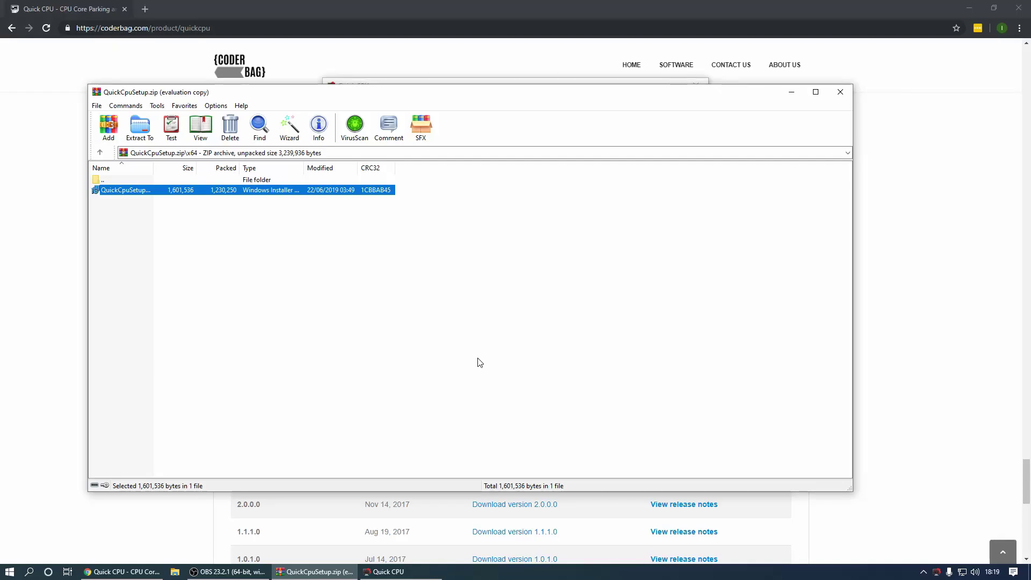
{"action": "left_click", "coordinate": [841, 92]}
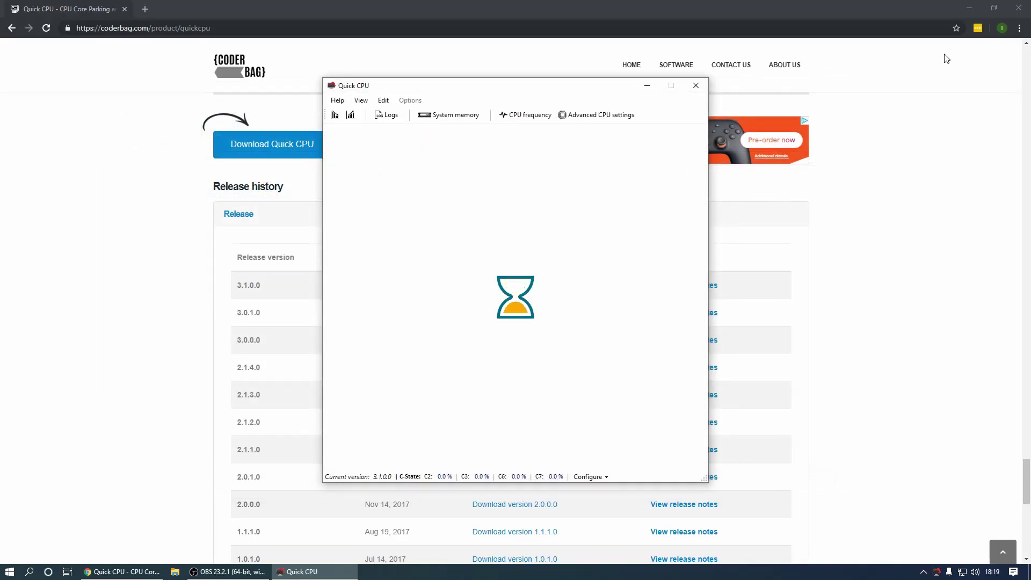
Close Chrome, leaving Quick CPU loading on the desktop.
{"action": "left_click", "coordinate": [1019, 8]}
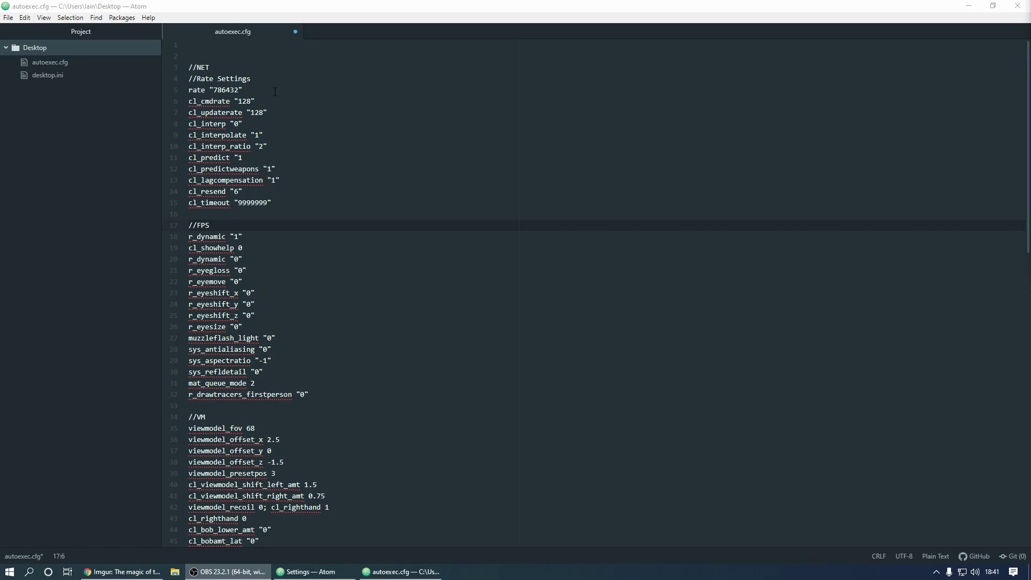
{"action": "left_click_drag", "start_coordinate": [189, 67], "coordinate": [197, 67]}
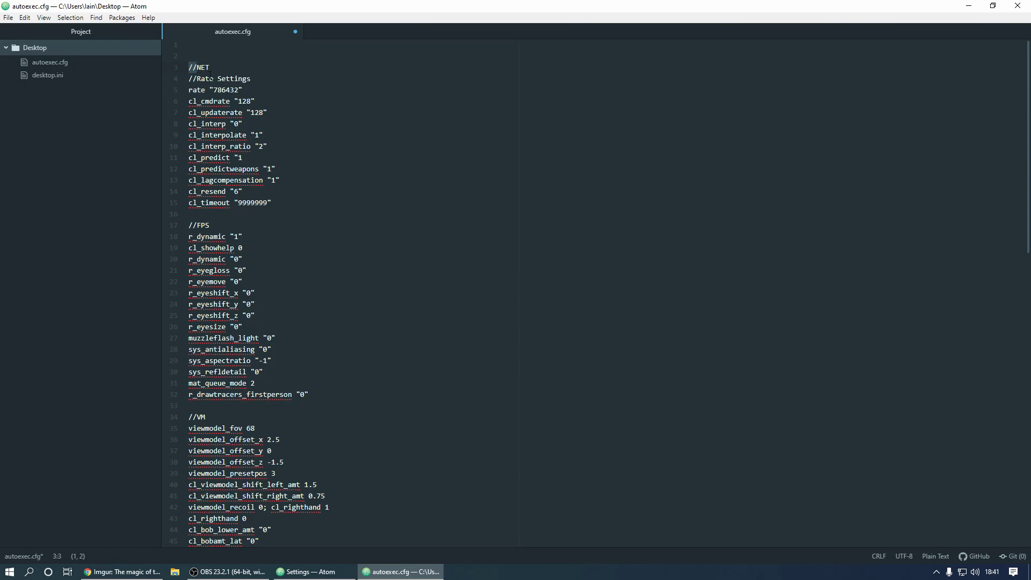
{"action": "left_click_drag", "start_coordinate": [197, 101], "coordinate": [229, 101]}
{"action": "left_click_drag", "start_coordinate": [209, 112], "coordinate": [273, 110]}
{"action": "left_click_drag", "start_coordinate": [202, 123], "coordinate": [230, 124]}
{"action": "left_click_drag", "start_coordinate": [222, 135], "coordinate": [238, 135]}
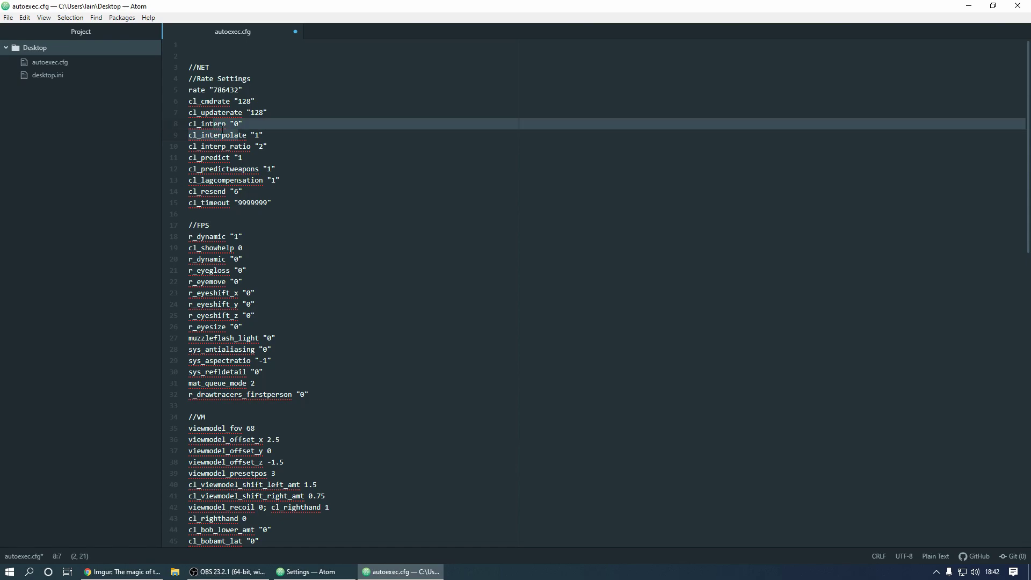
{"action": "left_click", "coordinate": [226, 124]}
{"action": "left_click_drag", "start_coordinate": [213, 146], "coordinate": [247, 147]}
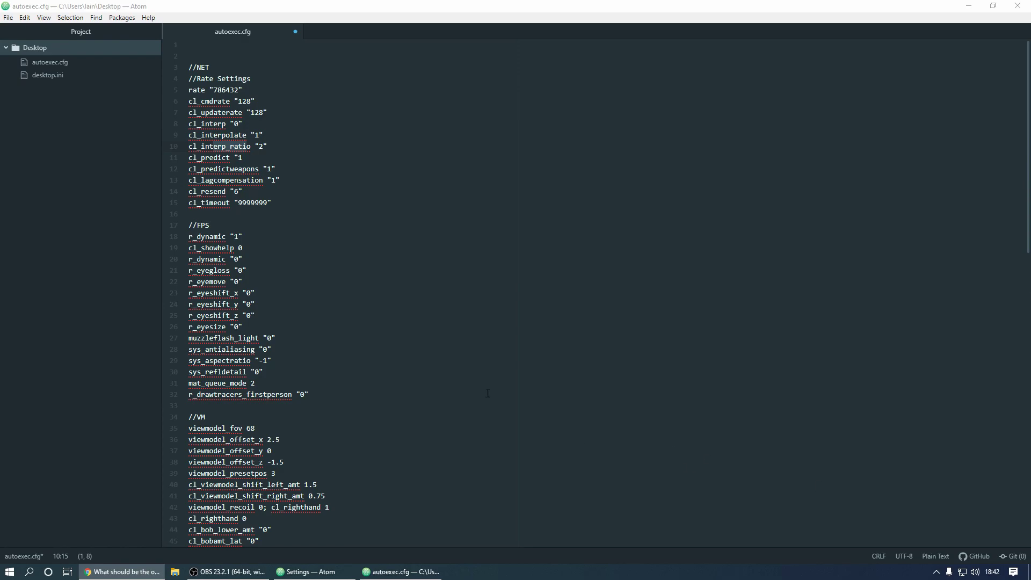
Highlight the cl_predict, cl_predictweapons, cl_lagcompensation, cl_resend and cl_timeout lines in autoexec.cfg.
{"action": "left_click_drag", "start_coordinate": [201, 158], "coordinate": [247, 156]}
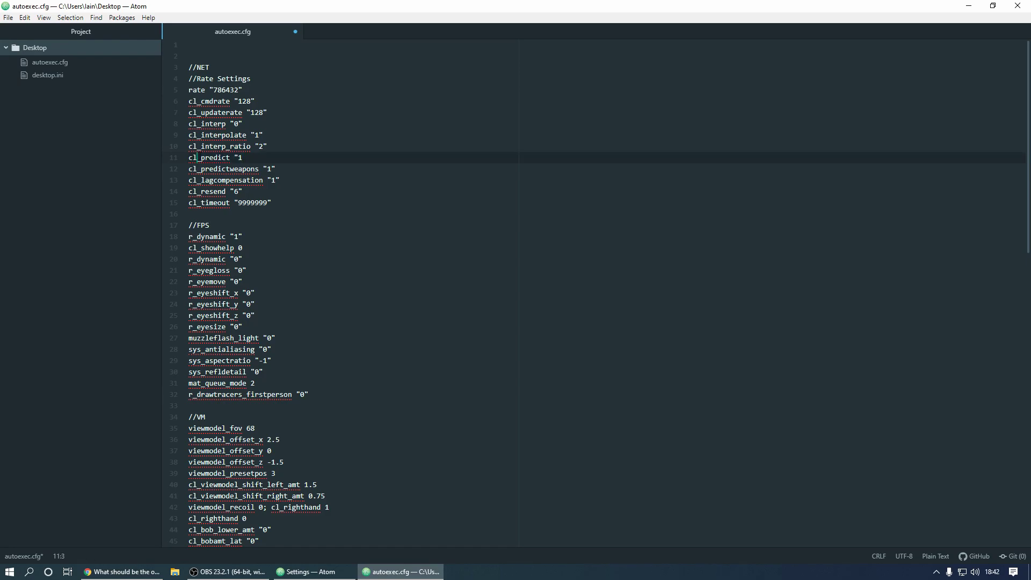
{"action": "left_click_drag", "start_coordinate": [198, 157], "coordinate": [275, 168]}
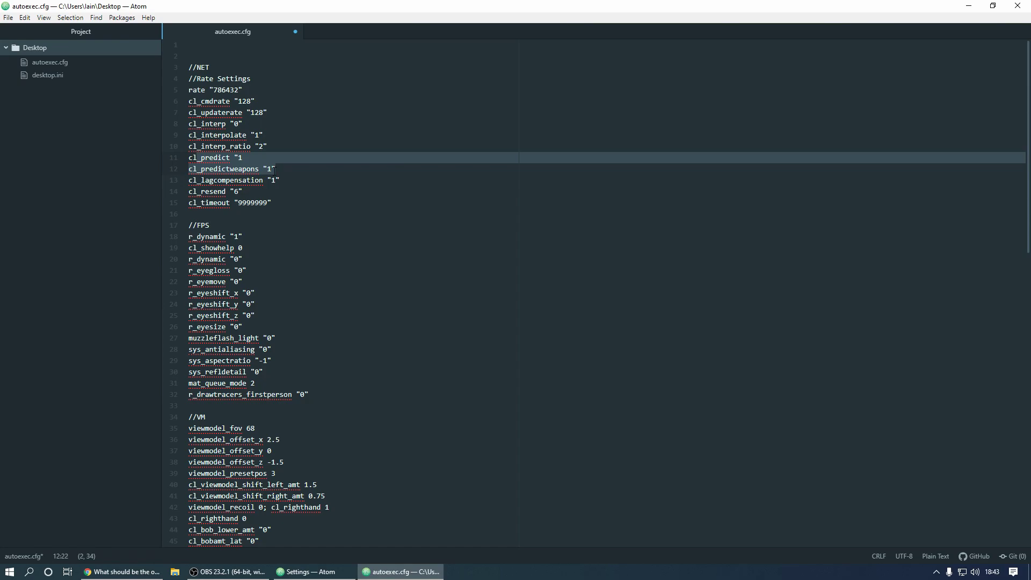
{"action": "left_click_drag", "start_coordinate": [222, 180], "coordinate": [268, 183]}
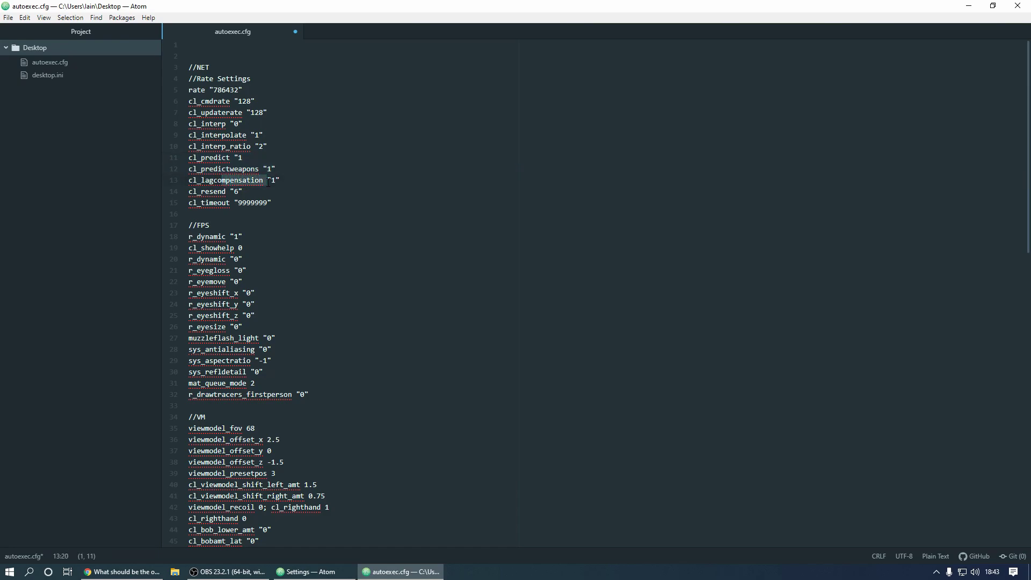
{"action": "mouse_move", "coordinate": [189, 214]}
{"action": "left_mouse_down"}
{"action": "mouse_move", "coordinate": [241, 193]}
{"action": "mouse_move", "coordinate": [226, 204]}
{"action": "mouse_move", "coordinate": [197, 196]}
{"action": "left_mouse_up"}
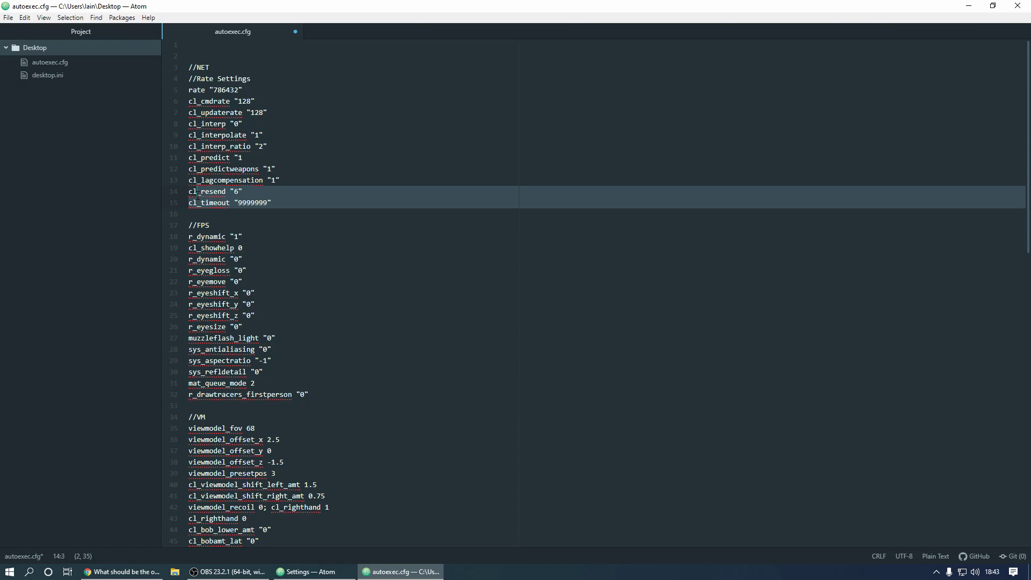
{"action": "left_click", "coordinate": [209, 225]}
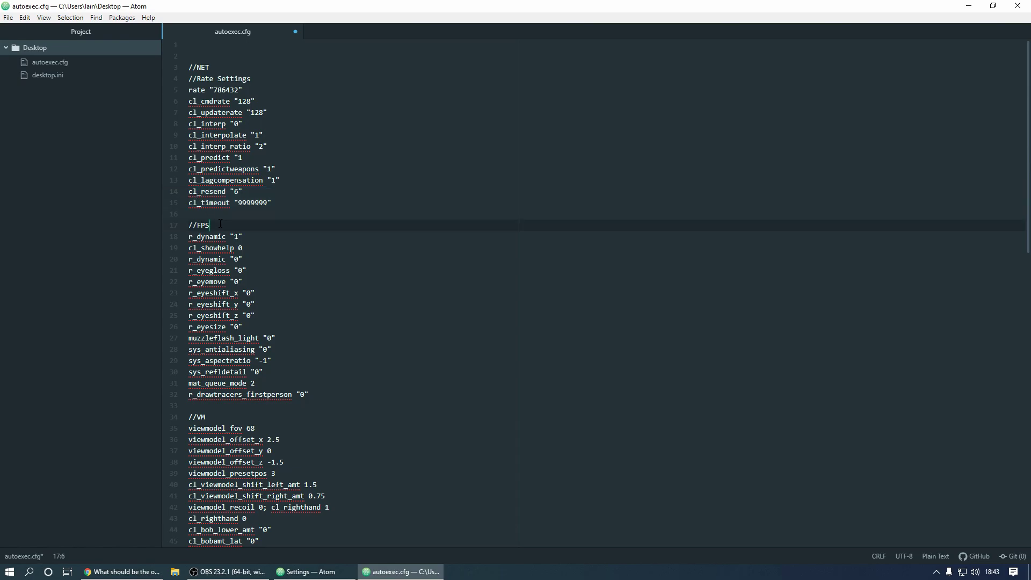
Highlight r_dynamic on line 18 and place the Imgur r_dynamic comparison window over Atom.
{"action": "scroll", "coordinate": [214, 214], "scroll_direction": "down", "scroll_amount": 3}
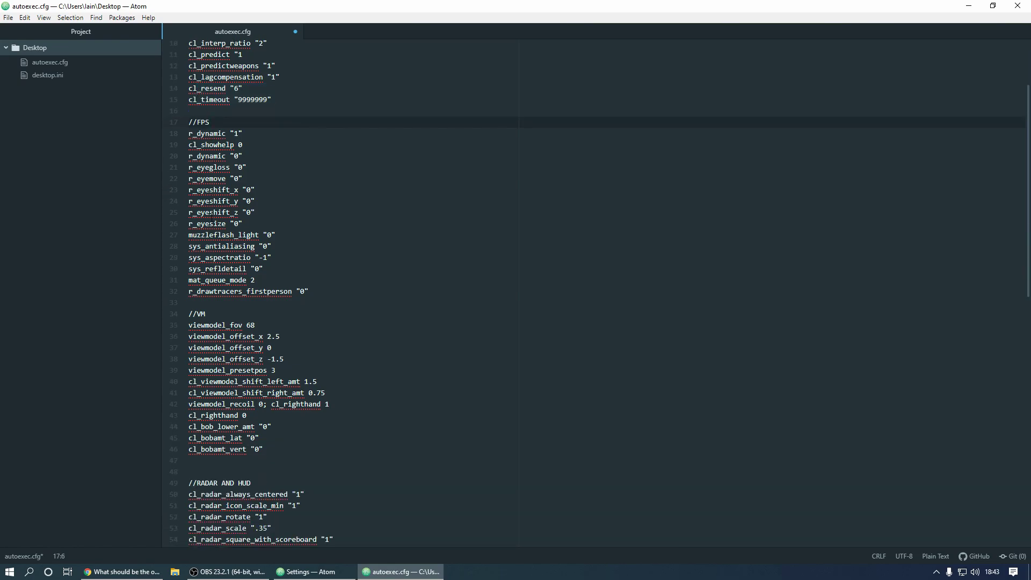
{"action": "left_click_drag", "start_coordinate": [191, 133], "coordinate": [226, 133]}
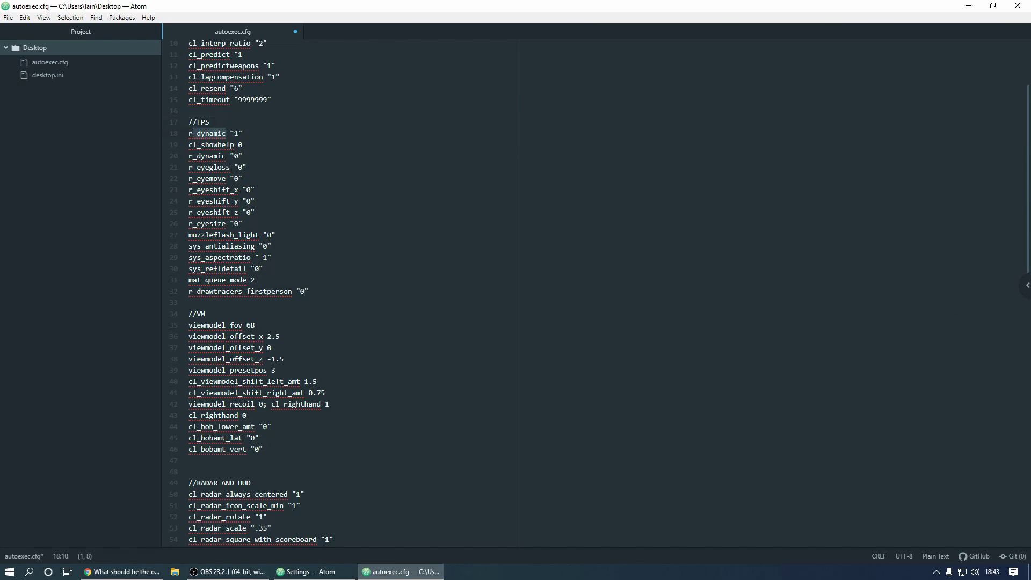
{"action": "left_click_drag", "start_coordinate": [629, 577], "coordinate": [772, 45]}
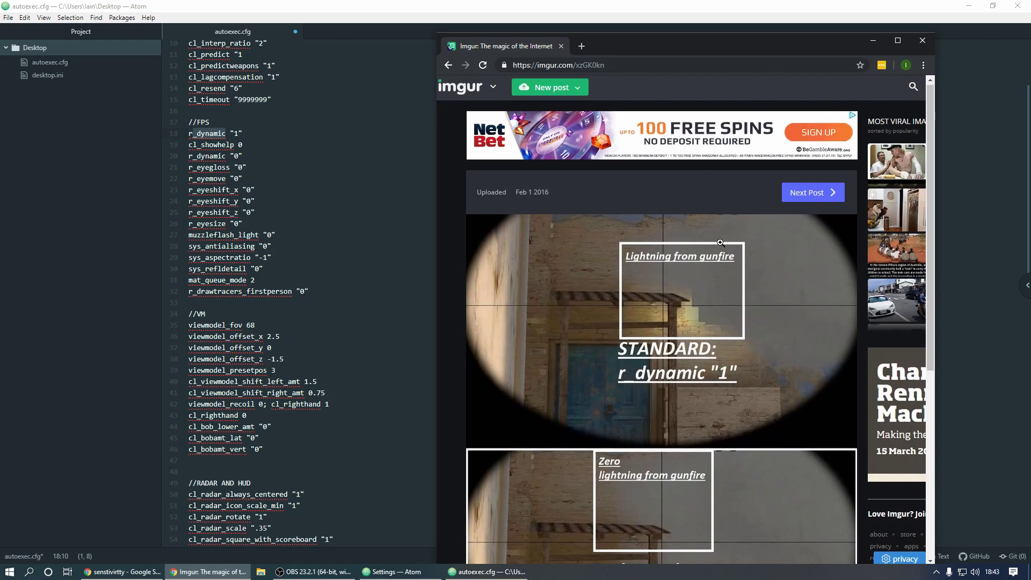
Scroll through the Imgur r_dynamic comparison, then close that Chrome window.
{"action": "scroll", "coordinate": [720, 243], "scroll_direction": "down", "scroll_amount": 1}
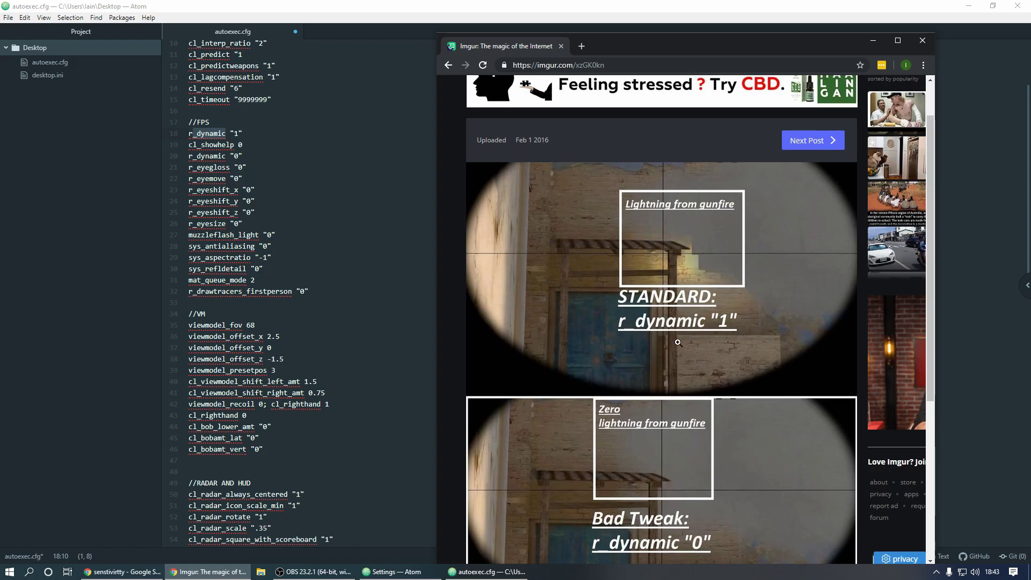
{"action": "scroll", "coordinate": [680, 348], "scroll_direction": "down", "scroll_amount": 3}
{"action": "scroll", "coordinate": [668, 338], "scroll_direction": "up", "scroll_amount": 4}
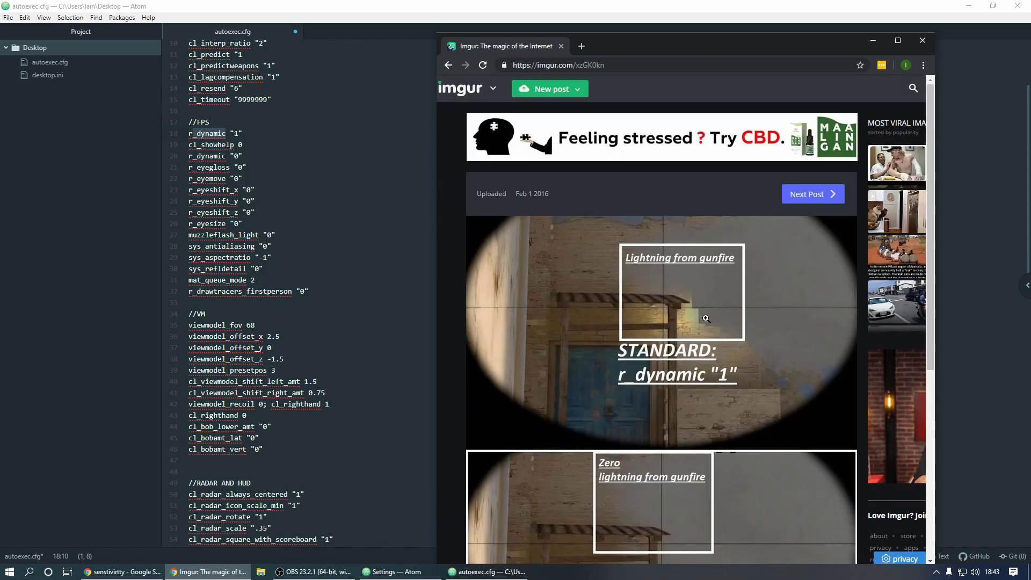
{"action": "scroll", "coordinate": [676, 290], "scroll_direction": "down", "scroll_amount": 2}
{"action": "scroll", "coordinate": [641, 261], "scroll_direction": "up", "scroll_amount": 2}
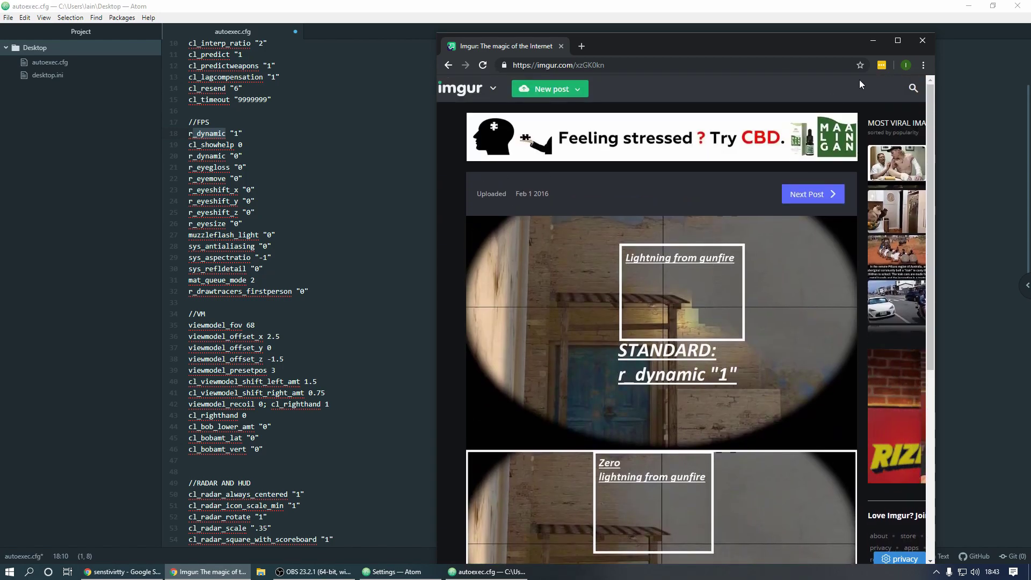
{"action": "left_click", "coordinate": [922, 40]}
Review the cl_showhelp, r_dynamic and muzzleflash_light lines and delete the sys_aspectratio "-1" line.
{"action": "double_click", "coordinate": [214, 144]}
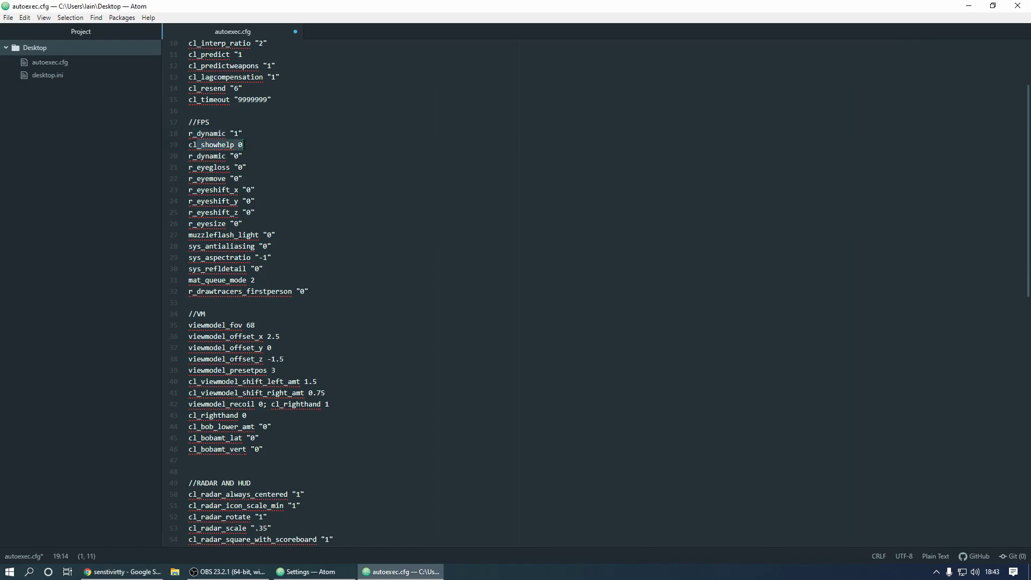
{"action": "left_click_drag", "start_coordinate": [196, 156], "coordinate": [254, 227]}
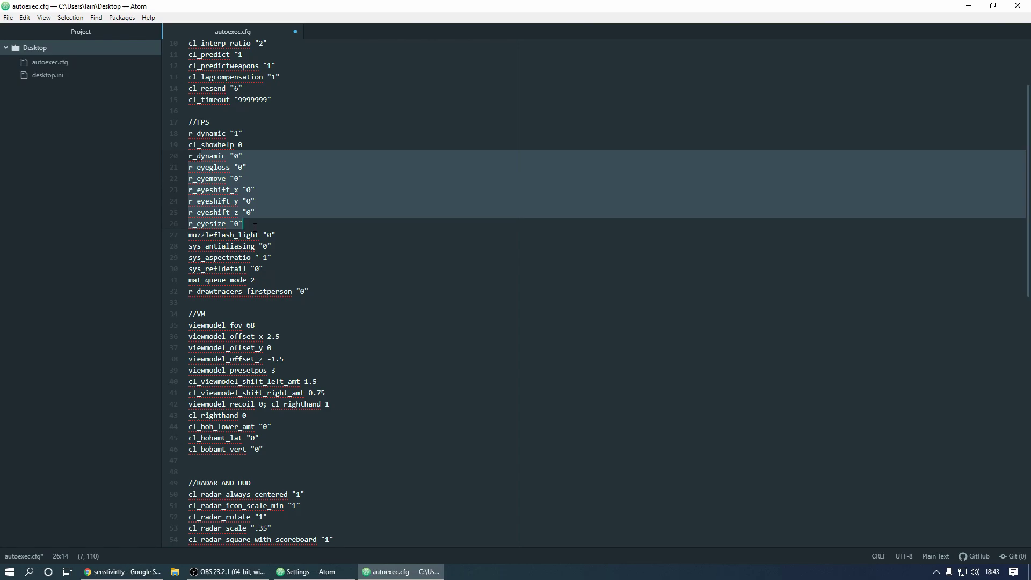
{"action": "left_click_drag", "start_coordinate": [217, 235], "coordinate": [293, 237]}
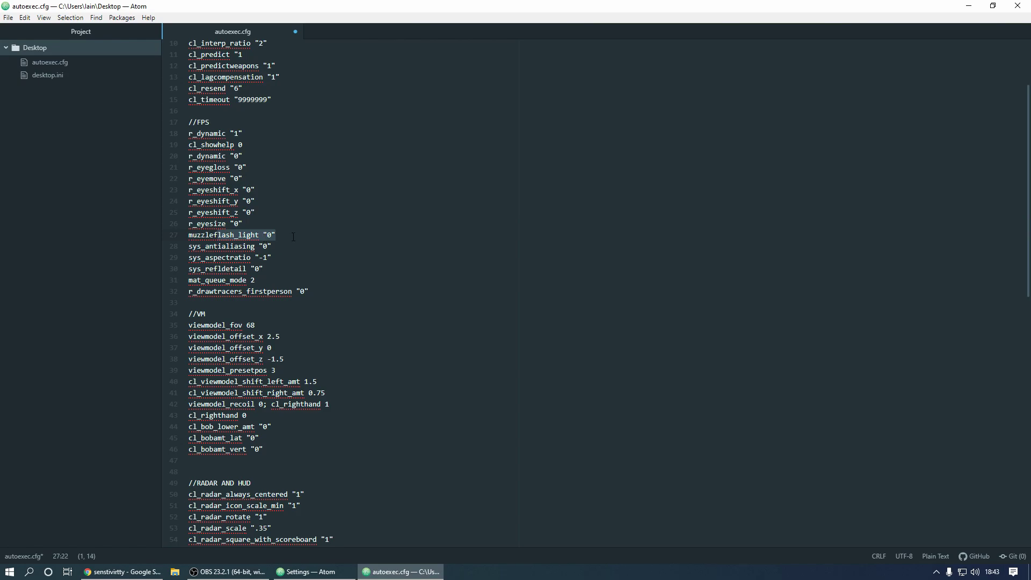
{"action": "left_click_drag", "start_coordinate": [209, 246], "coordinate": [175, 260]}
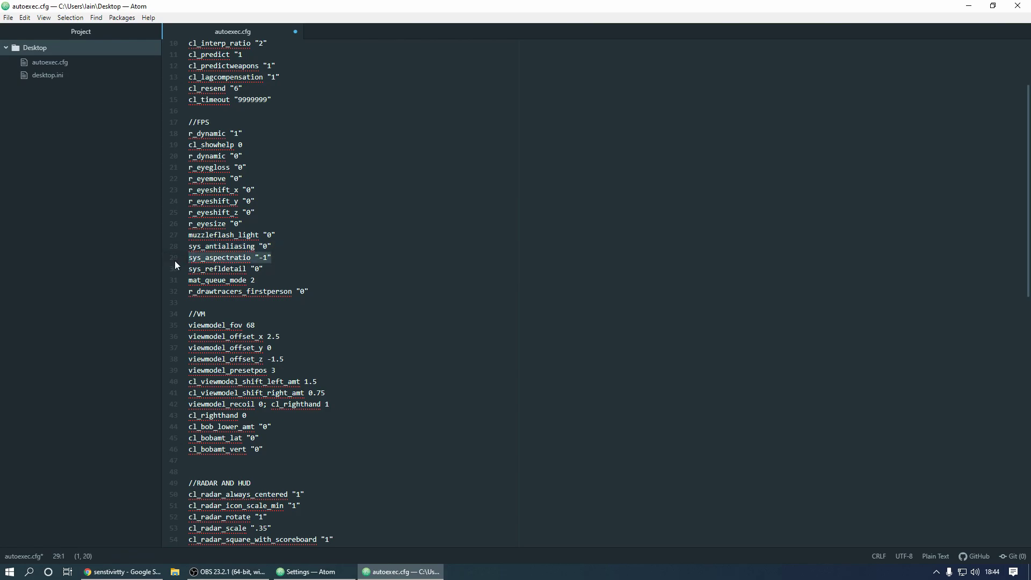
{"action": "key", "text": "BackSpace"}
{"action": "key", "text": "BackSpace"}
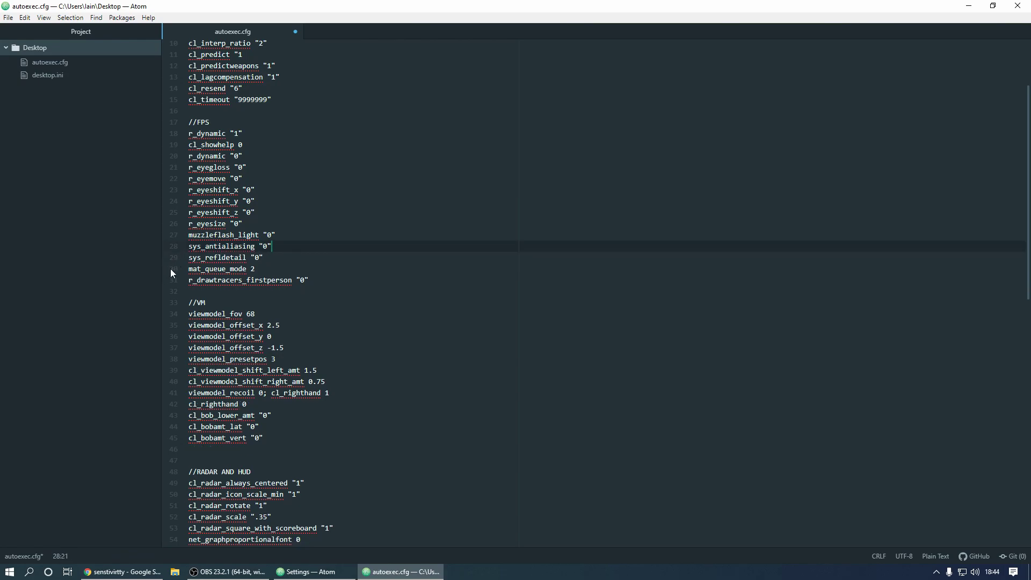
Review the remaining lines through m_rawinput, then search Start for mouse settings.
{"action": "mouse_move", "coordinate": [205, 258]}
{"action": "left_mouse_down"}
{"action": "mouse_move", "coordinate": [247, 258]}
{"action": "mouse_move", "coordinate": [252, 268]}
{"action": "mouse_move", "coordinate": [217, 268]}
{"action": "left_mouse_up"}
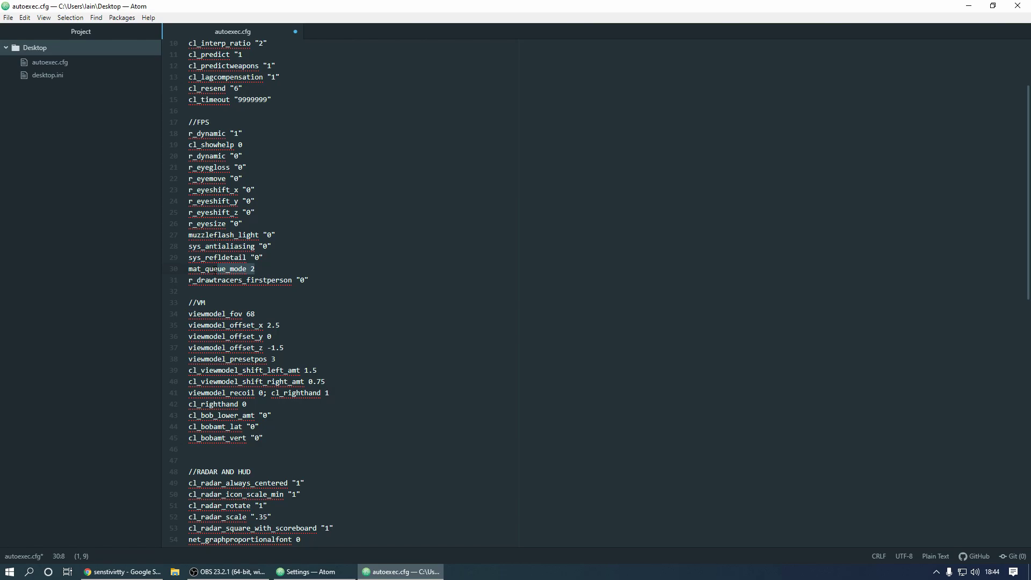
{"action": "left_click_drag", "start_coordinate": [215, 281], "coordinate": [295, 285]}
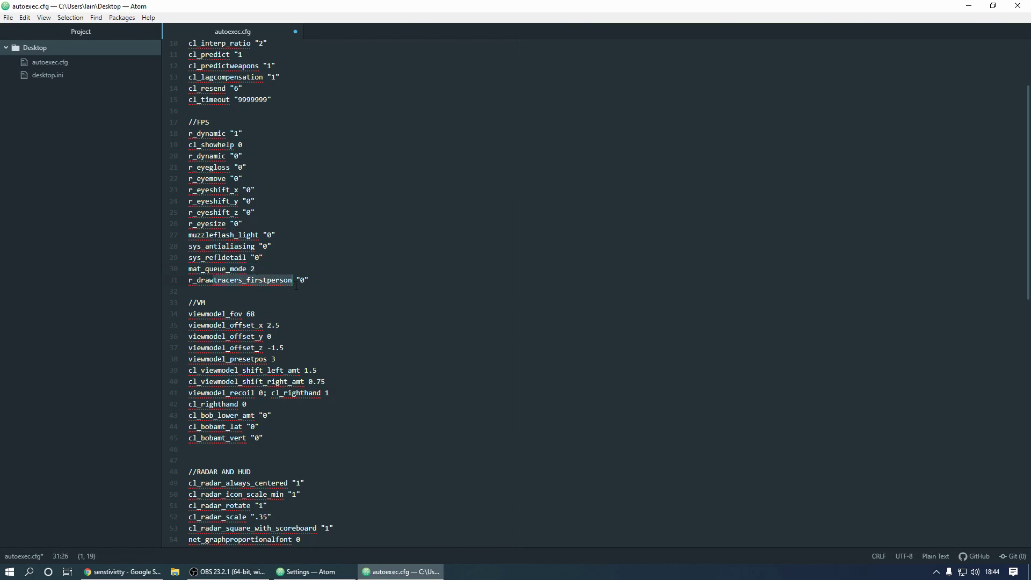
{"action": "scroll", "coordinate": [281, 299], "scroll_direction": "down", "scroll_amount": 1}
{"action": "left_click_drag", "start_coordinate": [190, 288], "coordinate": [292, 411]}
{"action": "left_click", "coordinate": [262, 396]}
{"action": "scroll", "coordinate": [262, 397], "scroll_direction": "down", "scroll_amount": 2}
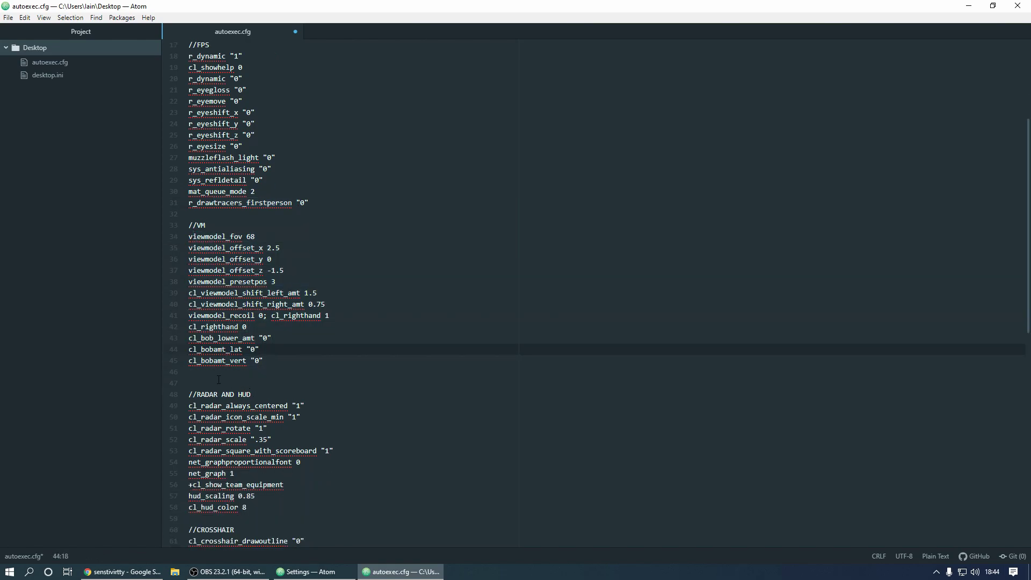
{"action": "left_click_drag", "start_coordinate": [188, 406], "coordinate": [248, 507]}
{"action": "scroll", "coordinate": [227, 424], "scroll_direction": "down", "scroll_amount": 4}
{"action": "scroll", "coordinate": [227, 424], "scroll_direction": "down", "scroll_amount": 7}
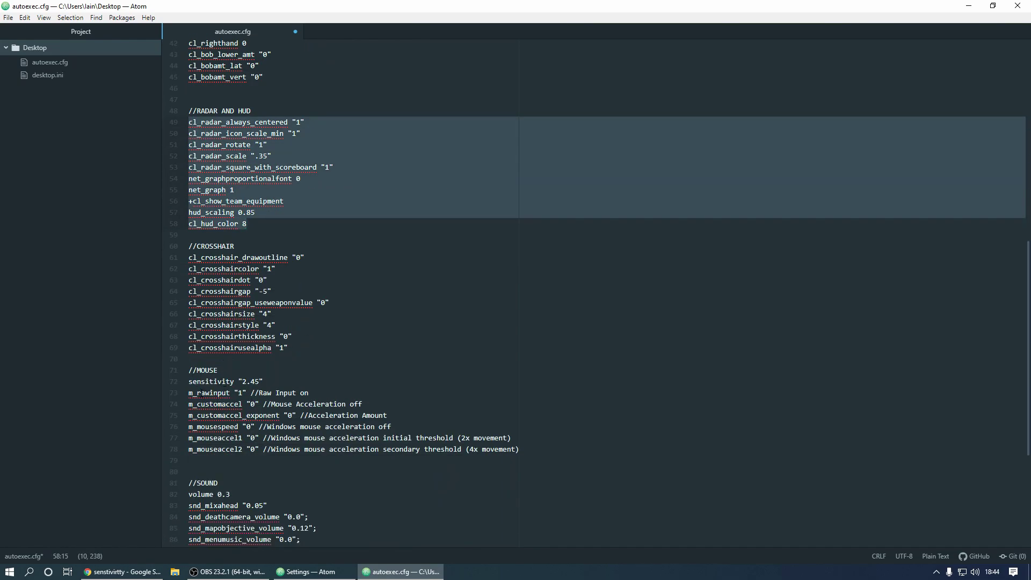
{"action": "left_click_drag", "start_coordinate": [201, 392], "coordinate": [276, 393]}
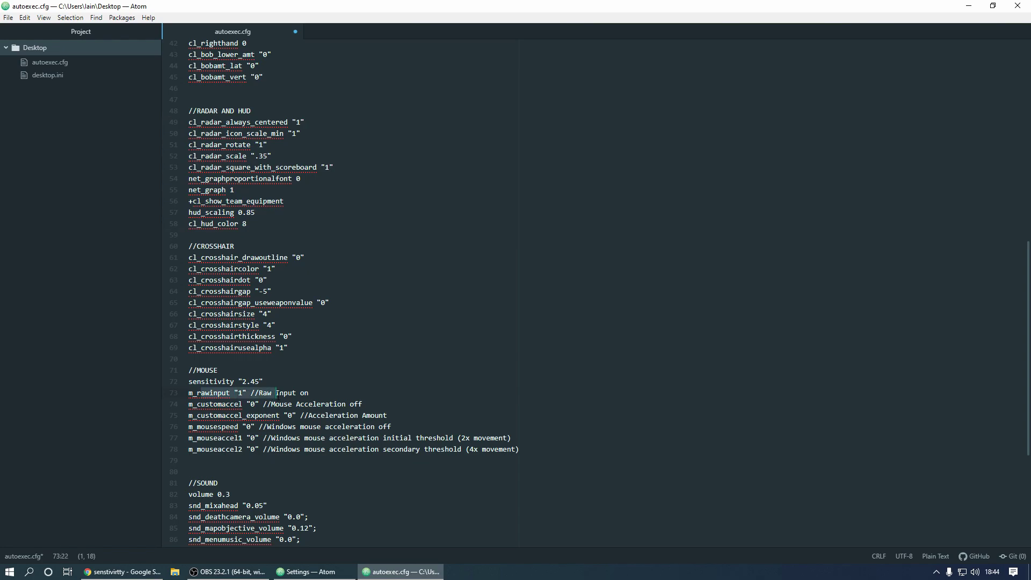
{"action": "left_click", "coordinate": [10, 573]}
{"action": "type", "text": "mouse"}
{"action": "key", "text": "Return"}
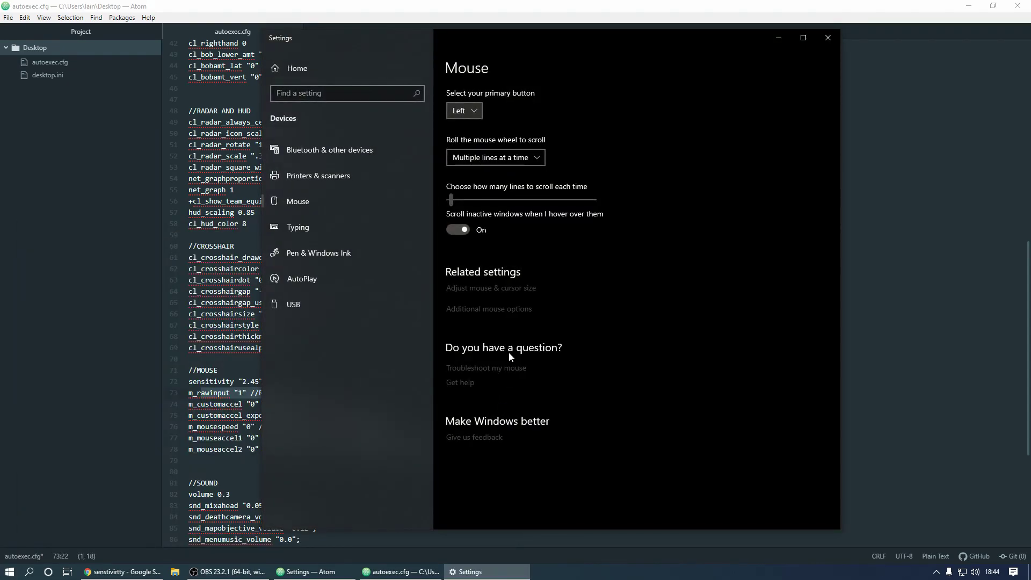
{"action": "left_click", "coordinate": [478, 309]}
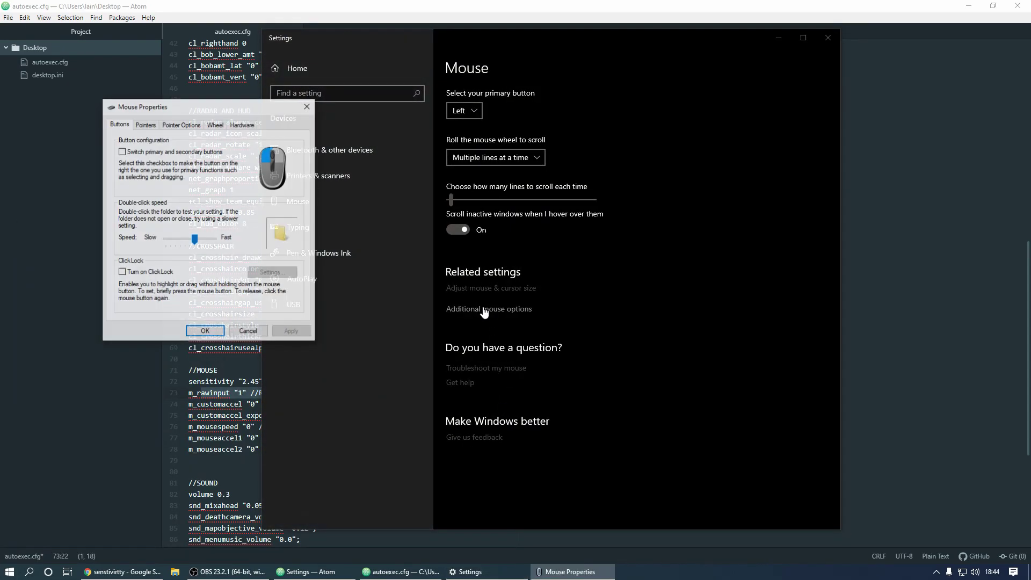
{"action": "left_click", "coordinate": [827, 37]}
{"action": "left_click", "coordinate": [145, 124]}
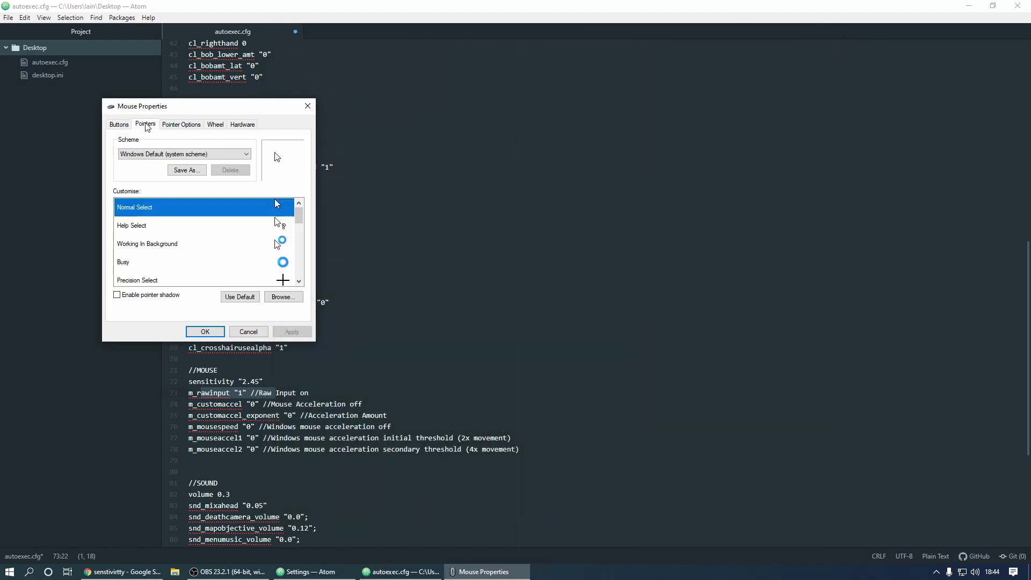
{"action": "left_click", "coordinate": [181, 124]}
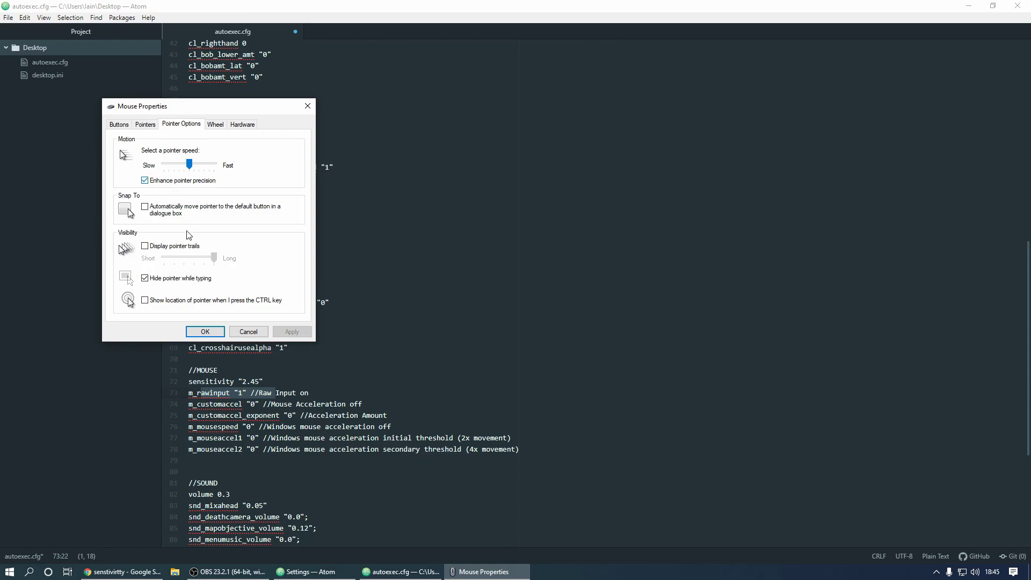
{"action": "left_click", "coordinate": [205, 331]}
{"action": "left_click_drag", "start_coordinate": [205, 404], "coordinate": [276, 405]}
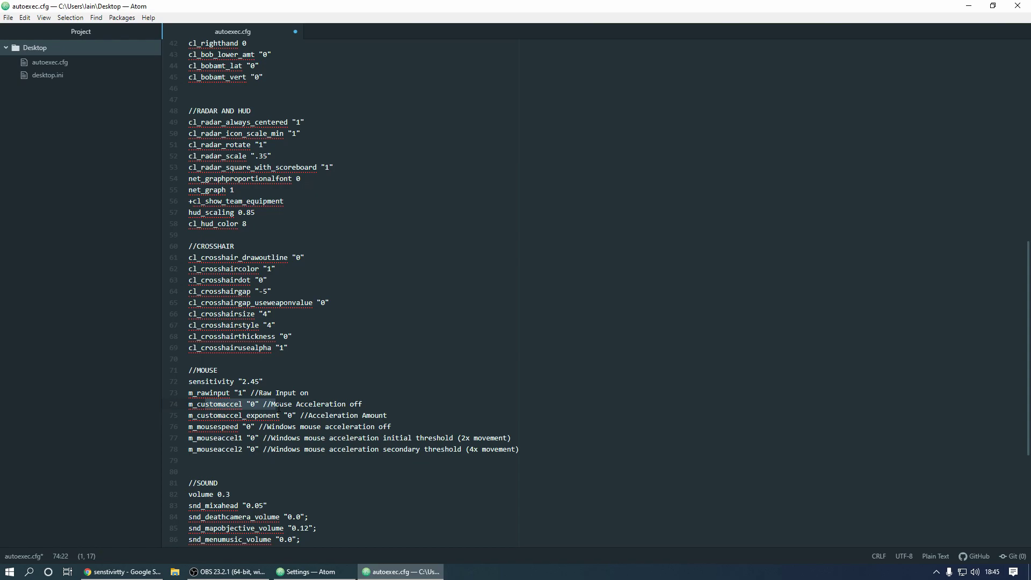
{"action": "left_click_drag", "start_coordinate": [206, 427], "coordinate": [418, 450]}
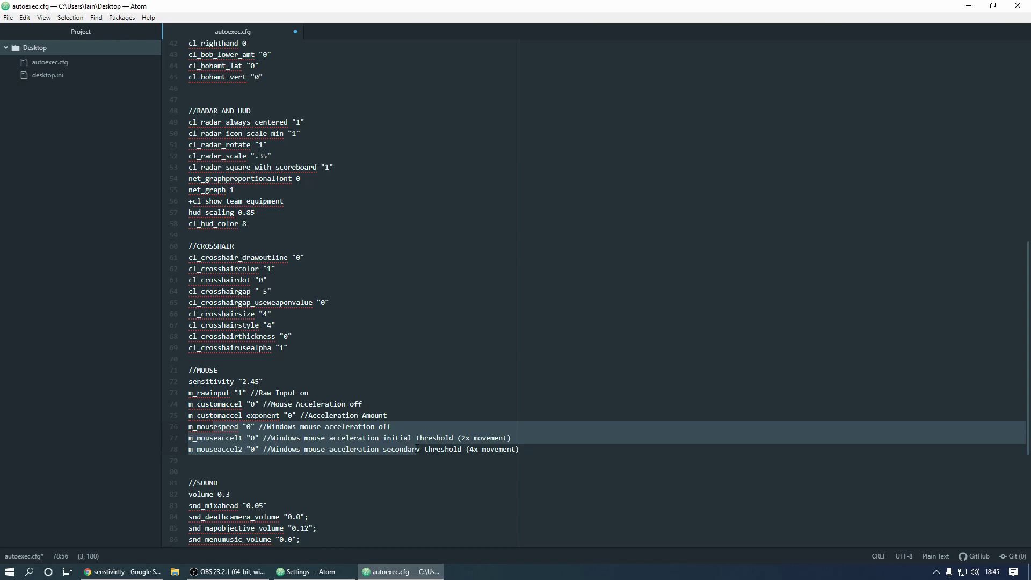
{"action": "left_click", "coordinate": [419, 460]}
{"action": "scroll", "coordinate": [322, 451], "scroll_direction": "down", "scroll_amount": 5}
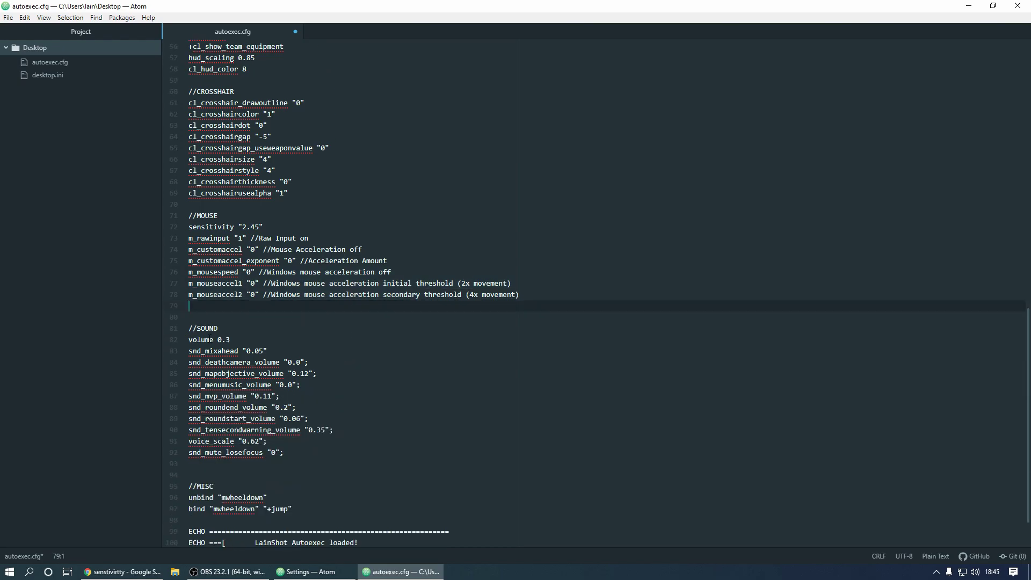
{"action": "left_click_drag", "start_coordinate": [193, 340], "coordinate": [321, 430]}
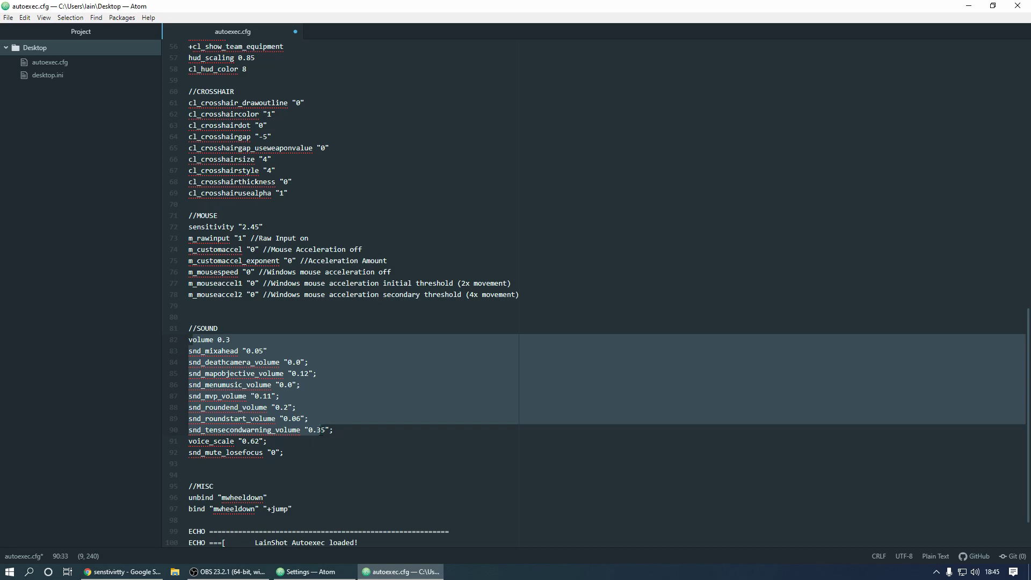
{"action": "scroll", "coordinate": [284, 409], "scroll_direction": "down", "scroll_amount": 2}
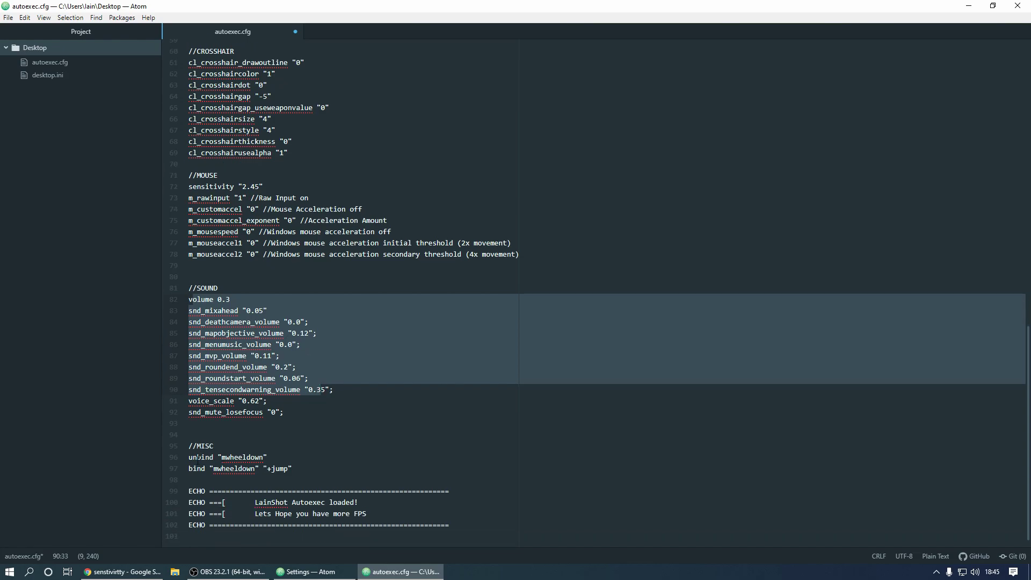
{"action": "left_click_drag", "start_coordinate": [188, 457], "coordinate": [285, 478]}
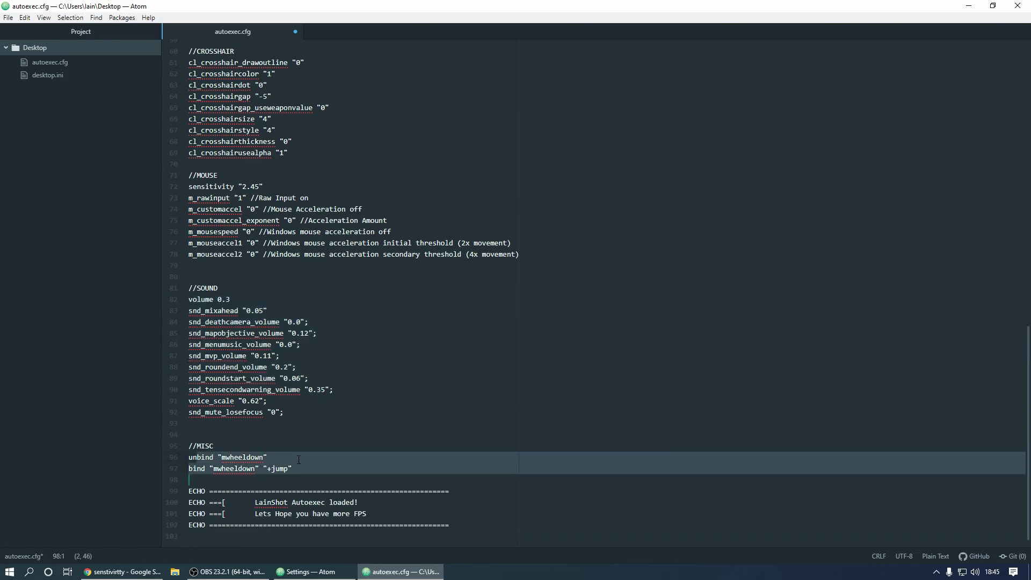
{"action": "left_click", "coordinate": [289, 461]}
{"action": "scroll", "coordinate": [292, 461], "scroll_direction": "up", "scroll_amount": 10}
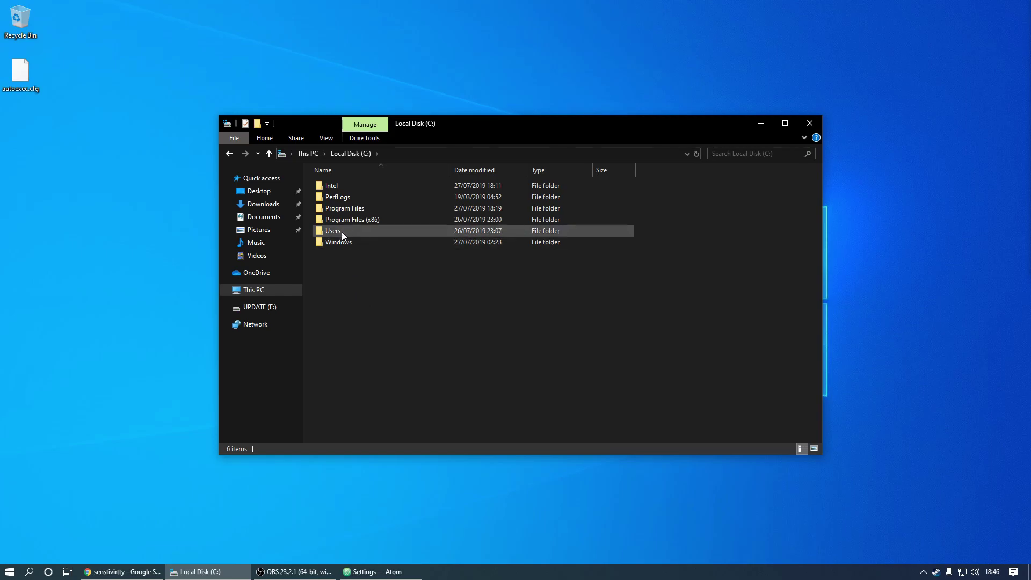
Browse the Users and home folders, then return to the Local Disk (C:) listing.
{"action": "double_click", "coordinate": [342, 231]}
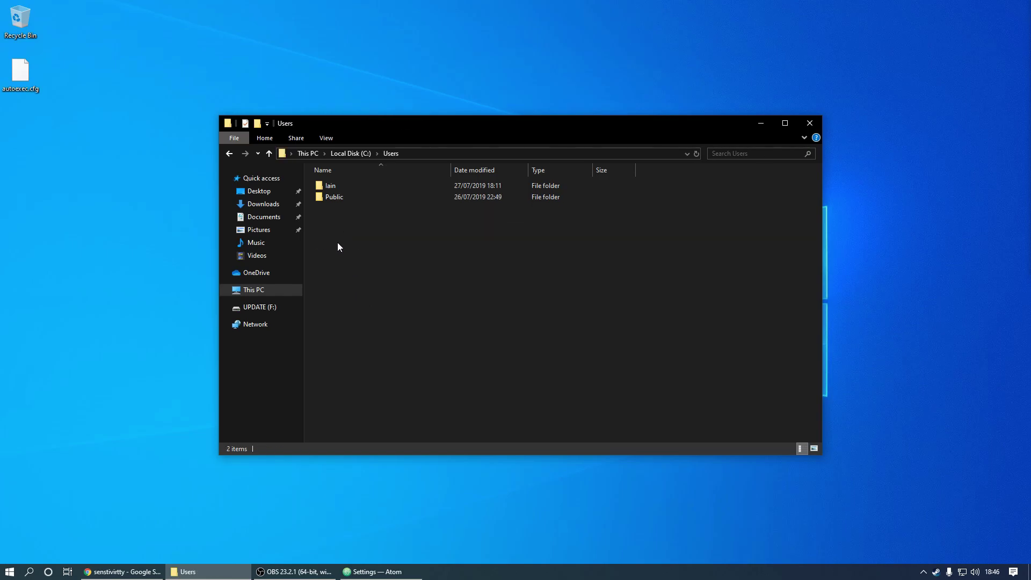
{"action": "double_click", "coordinate": [333, 185]}
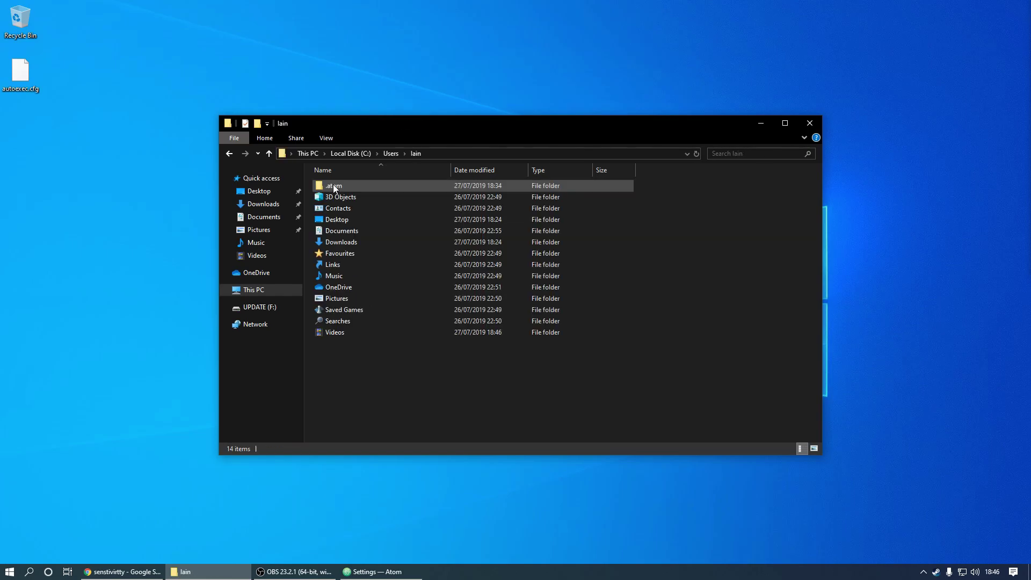
{"action": "left_click", "coordinate": [390, 154]}
{"action": "left_click", "coordinate": [350, 153]}
{"action": "double_click", "coordinate": [334, 232]}
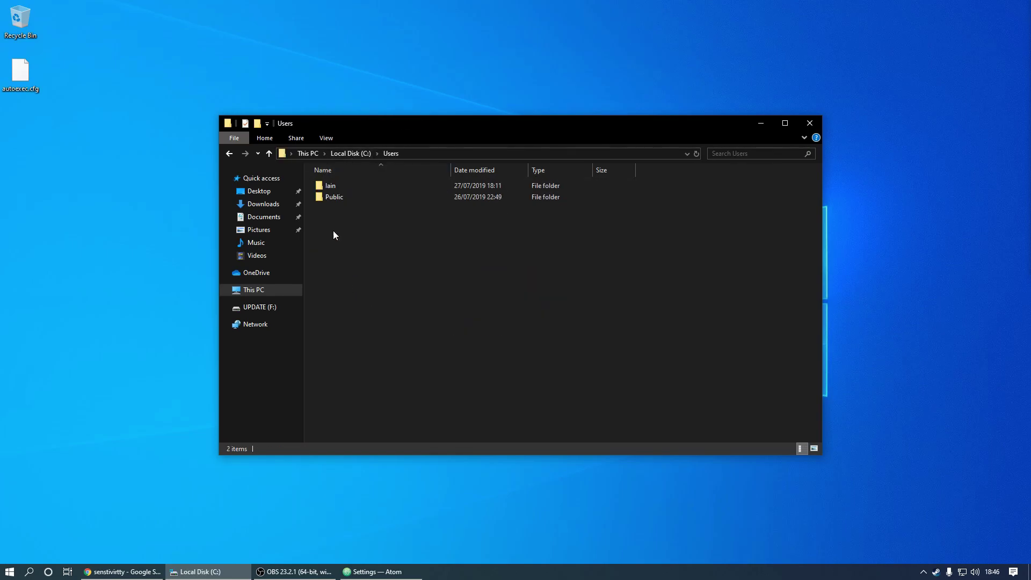
{"action": "double_click", "coordinate": [340, 188]}
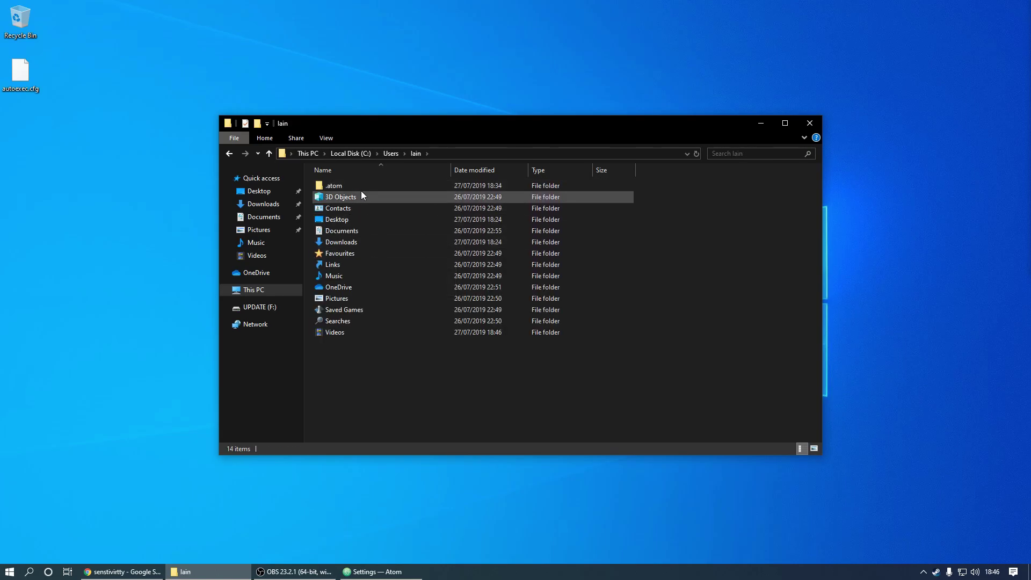
{"action": "left_click", "coordinate": [342, 155]}
Go through Program Files (x86) > Steam > userdata > account folder into the 730 folder.
{"action": "double_click", "coordinate": [356, 215]}
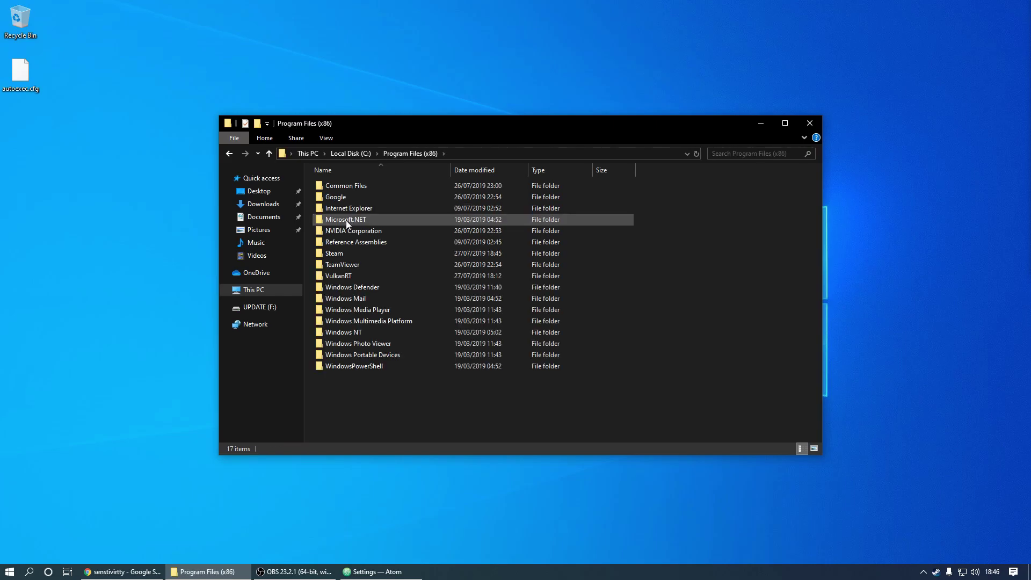
{"action": "double_click", "coordinate": [344, 253]}
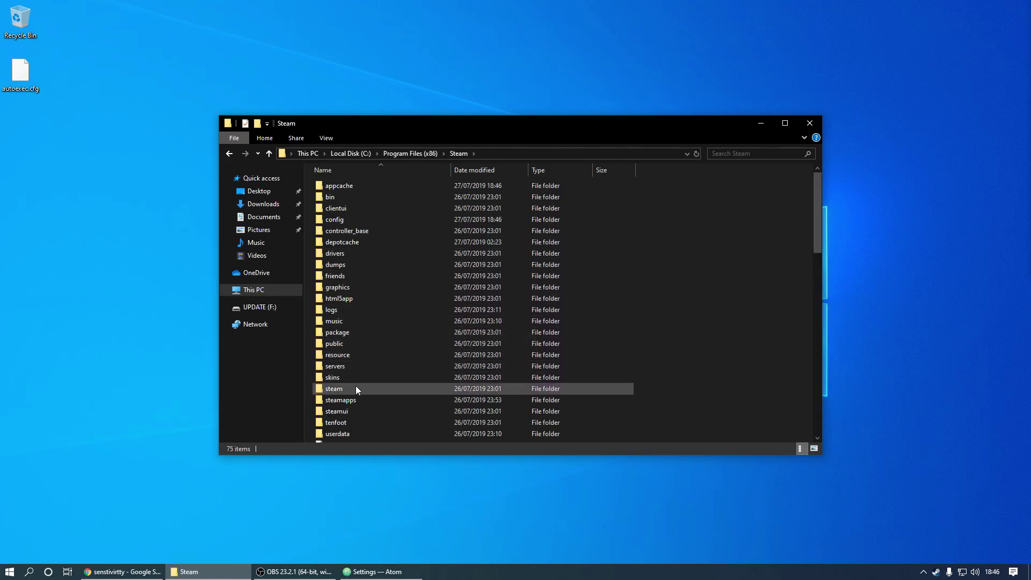
{"action": "key", "text": "u"}
{"action": "key", "text": "Return"}
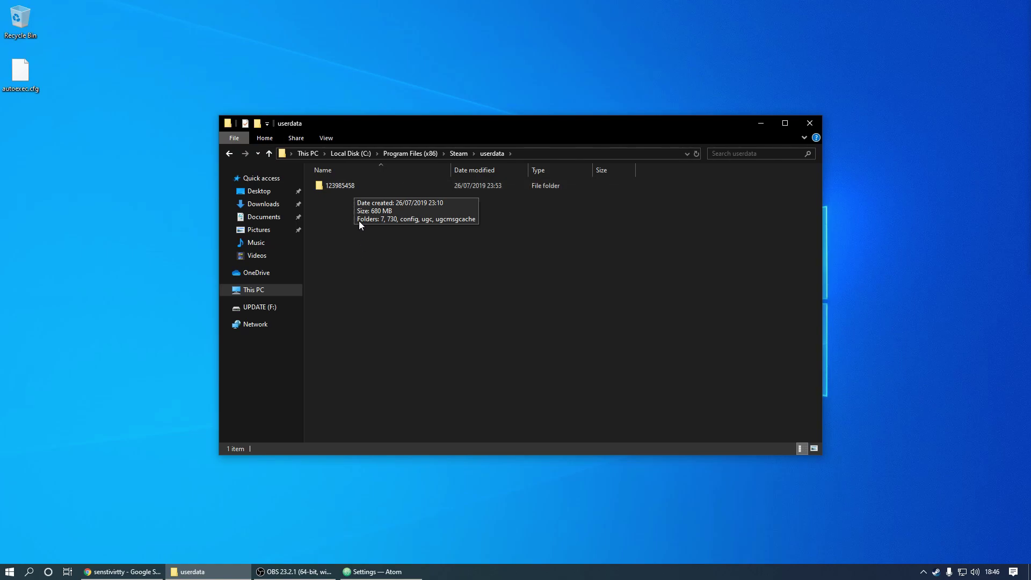
{"action": "left_click", "coordinate": [327, 184]}
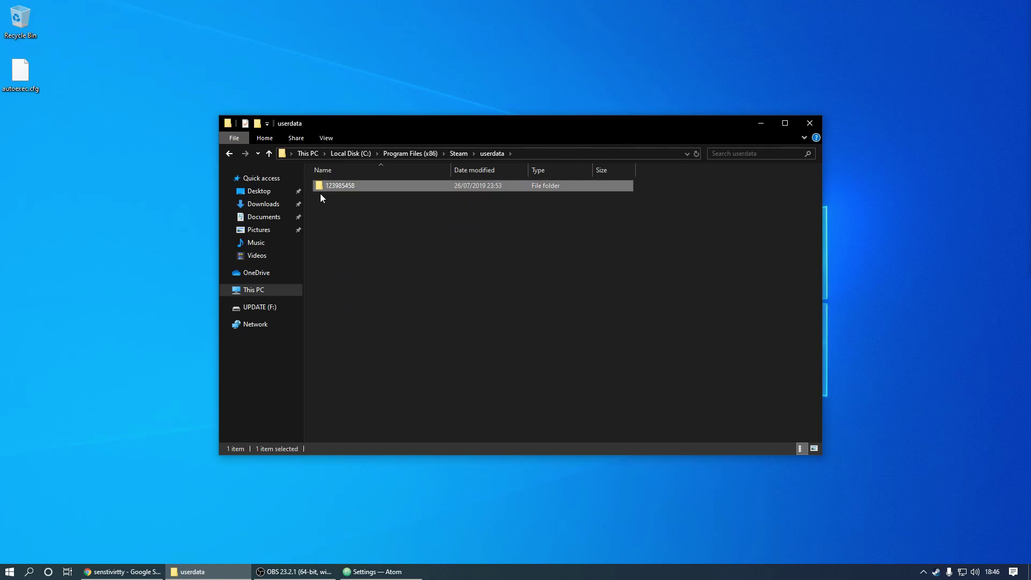
{"action": "double_click", "coordinate": [320, 184]}
{"action": "left_click", "coordinate": [324, 199]}
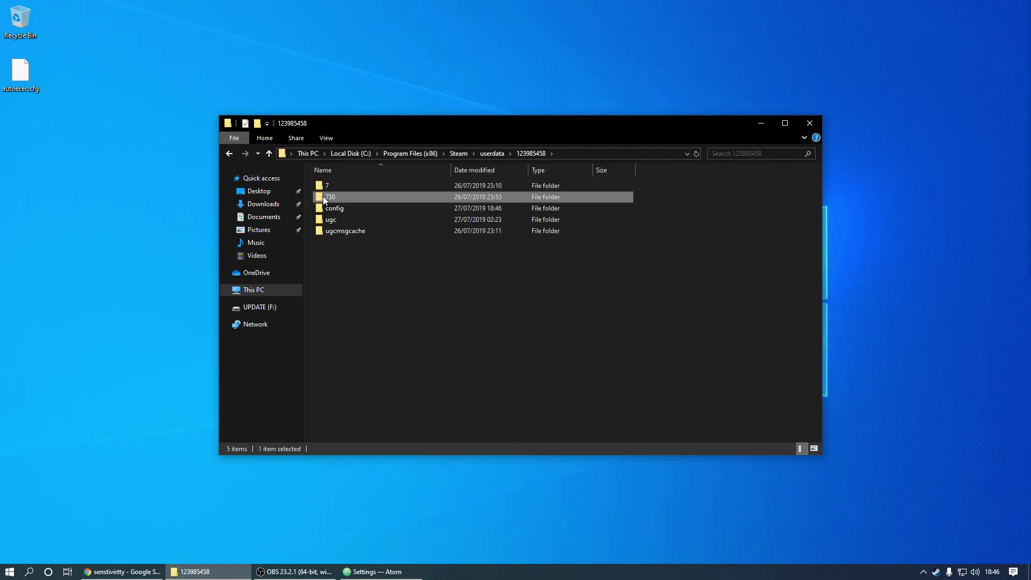
{"action": "double_click", "coordinate": [324, 197]}
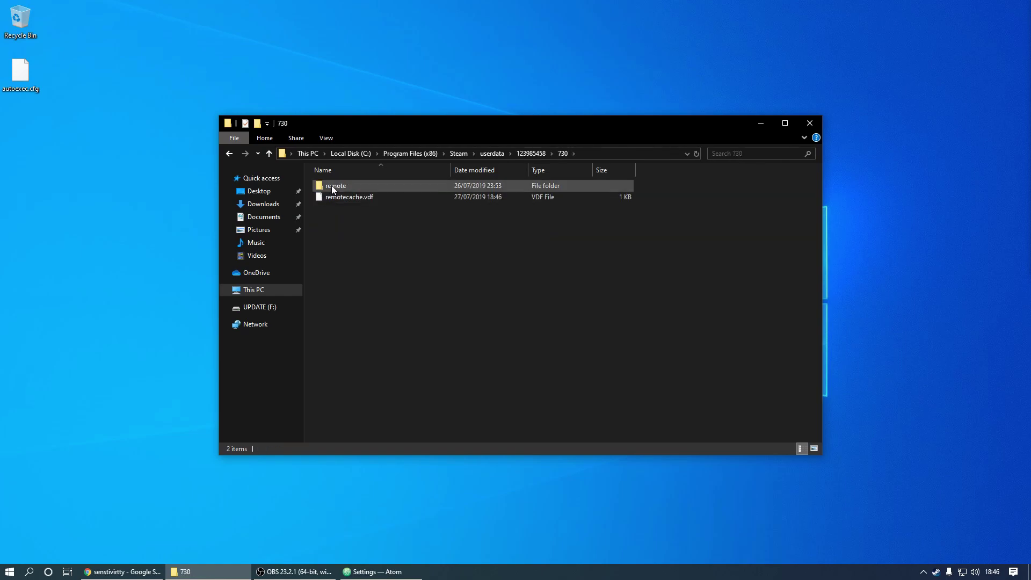
Delete config.cfg and csgo_saved_item_shuffles from remote > cfg and return to 730.
{"action": "double_click", "coordinate": [333, 186]}
{"action": "double_click", "coordinate": [332, 185]}
{"action": "left_click_drag", "start_coordinate": [343, 213], "coordinate": [335, 182]}
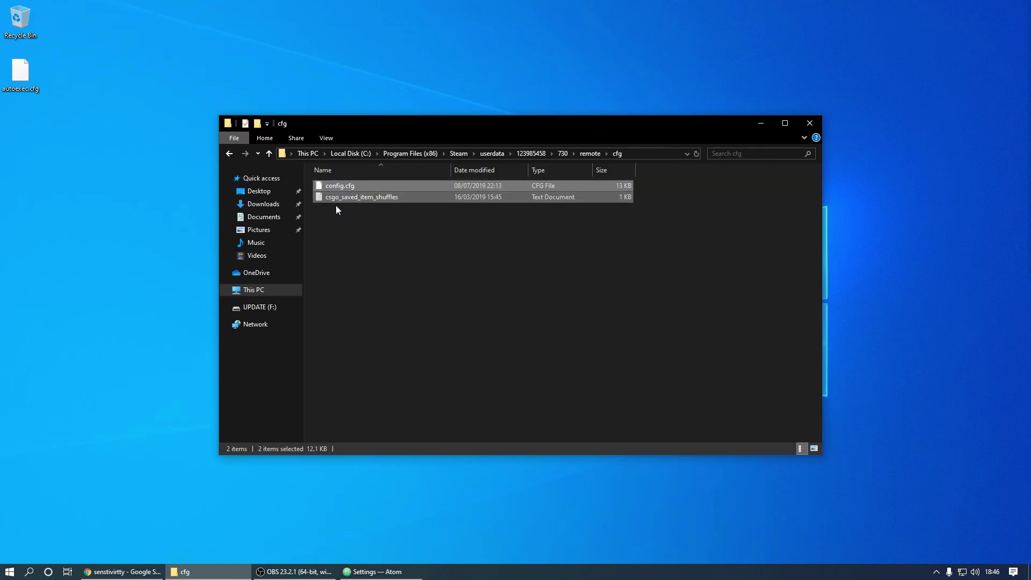
{"action": "key", "text": "Delete"}
{"action": "left_click", "coordinate": [584, 153]}
{"action": "left_click", "coordinate": [562, 153]}
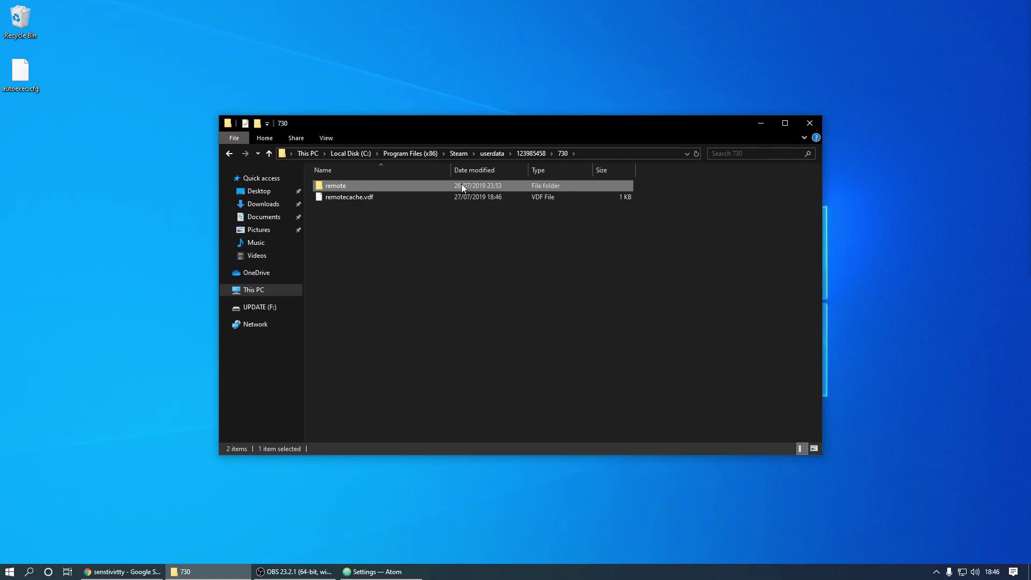
Close File Explorer, launch Steam from Start and go to the Library.
{"action": "left_click", "coordinate": [809, 123]}
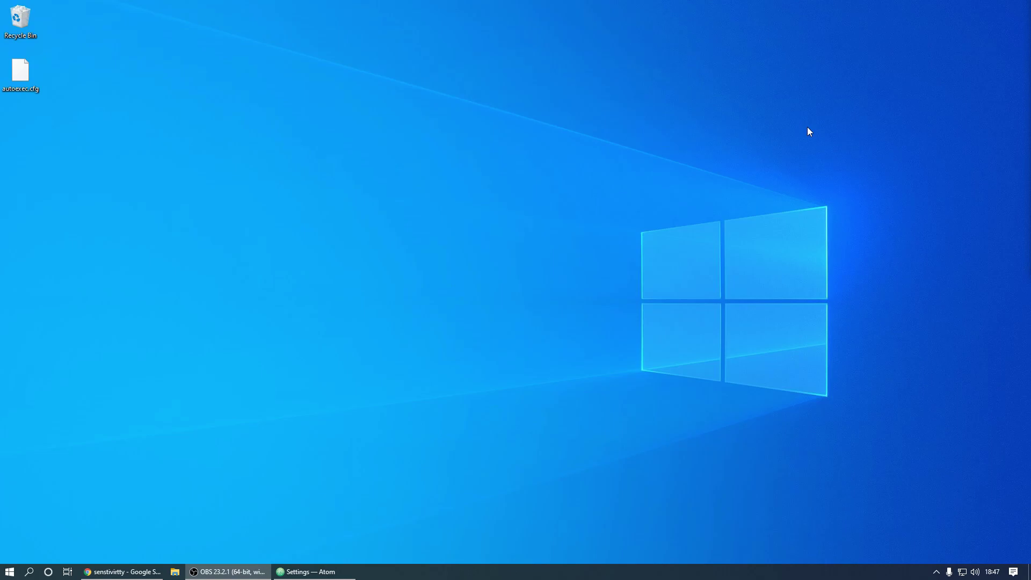
{"action": "left_click", "coordinate": [9, 571]}
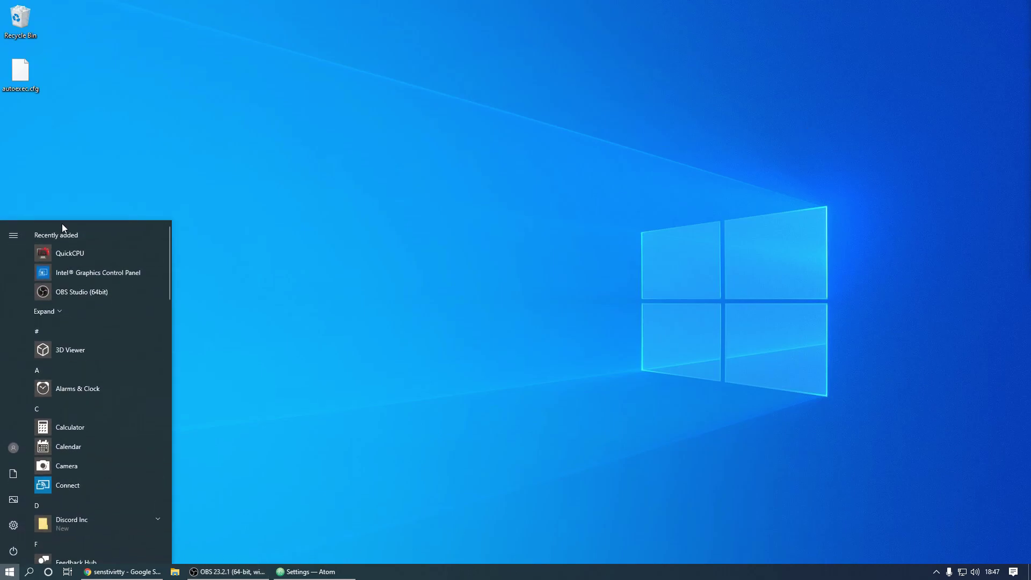
{"action": "type", "text": "steam"}
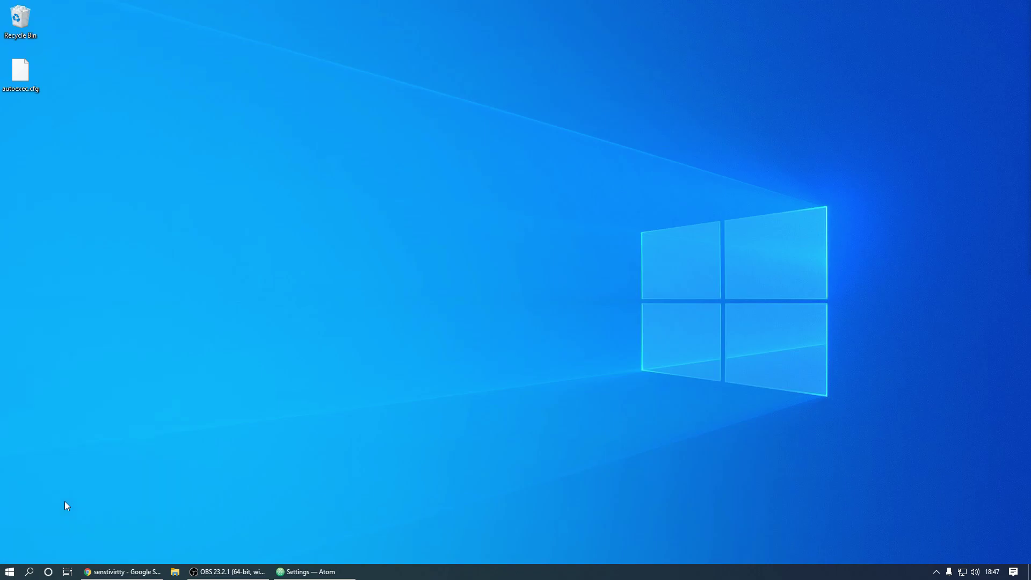
{"action": "left_click", "coordinate": [76, 283]}
{"action": "left_click", "coordinate": [359, 149]}
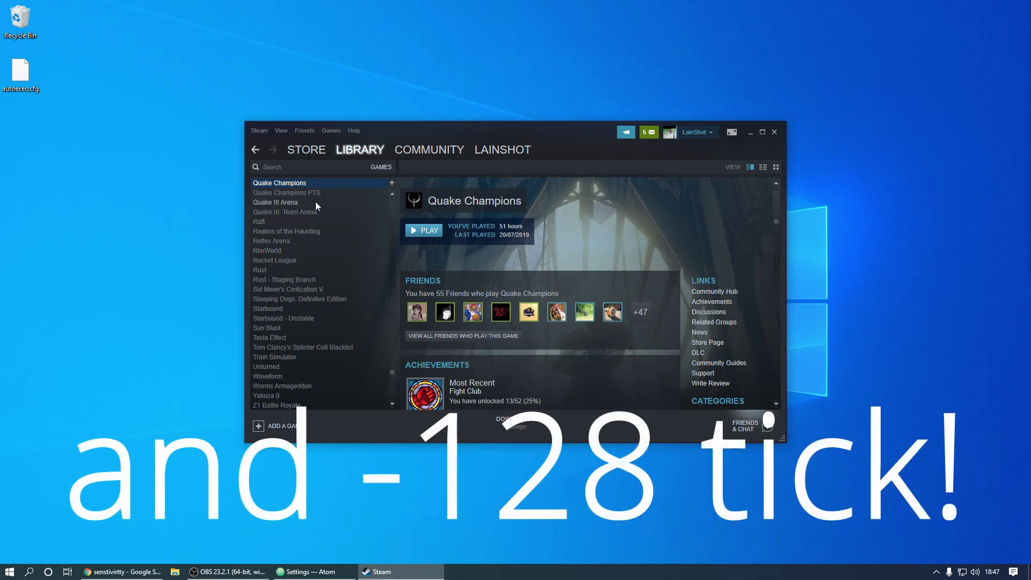
Set Counter-Strike: Global Offensive's launch options to -novid in its Properties.
{"action": "scroll", "coordinate": [305, 227], "scroll_direction": "up", "scroll_amount": 15}
{"action": "scroll", "coordinate": [322, 279], "scroll_direction": "up", "scroll_amount": 5}
{"action": "right_click", "coordinate": [317, 317]}
{"action": "left_click", "coordinate": [368, 457]}
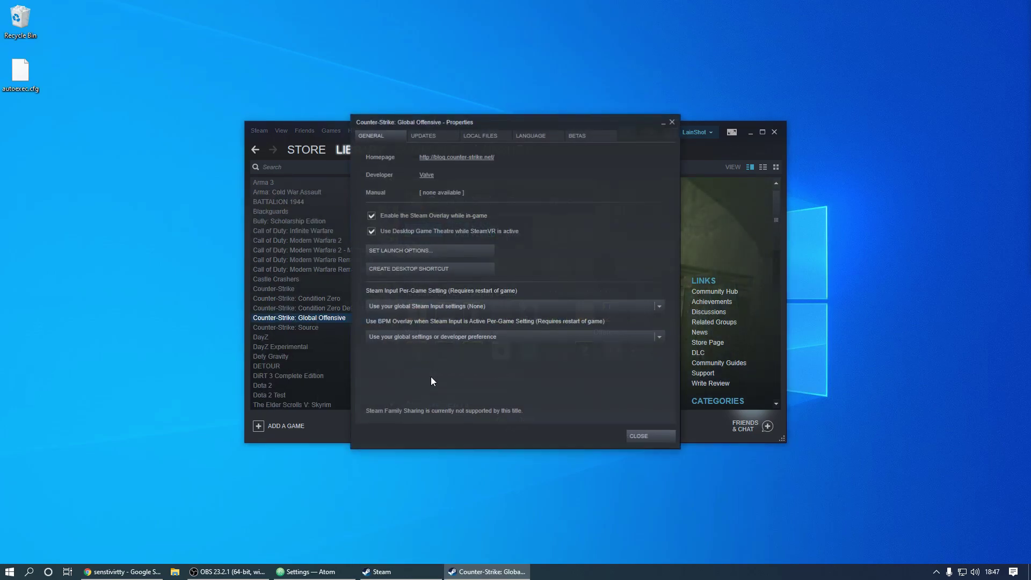
{"action": "left_click", "coordinate": [403, 252]}
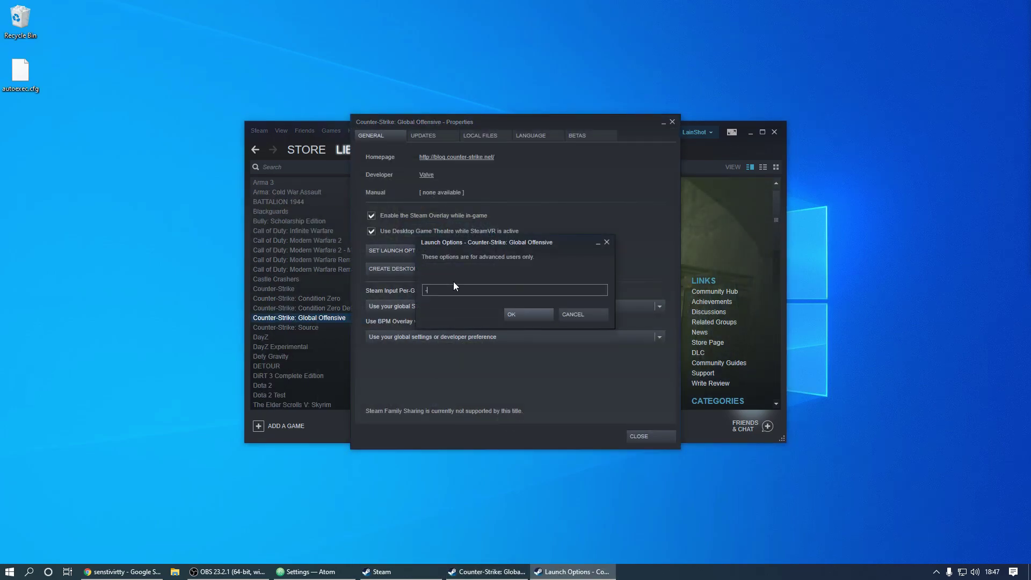
{"action": "left_click", "coordinate": [519, 314]}
{"action": "left_click", "coordinate": [647, 437]}
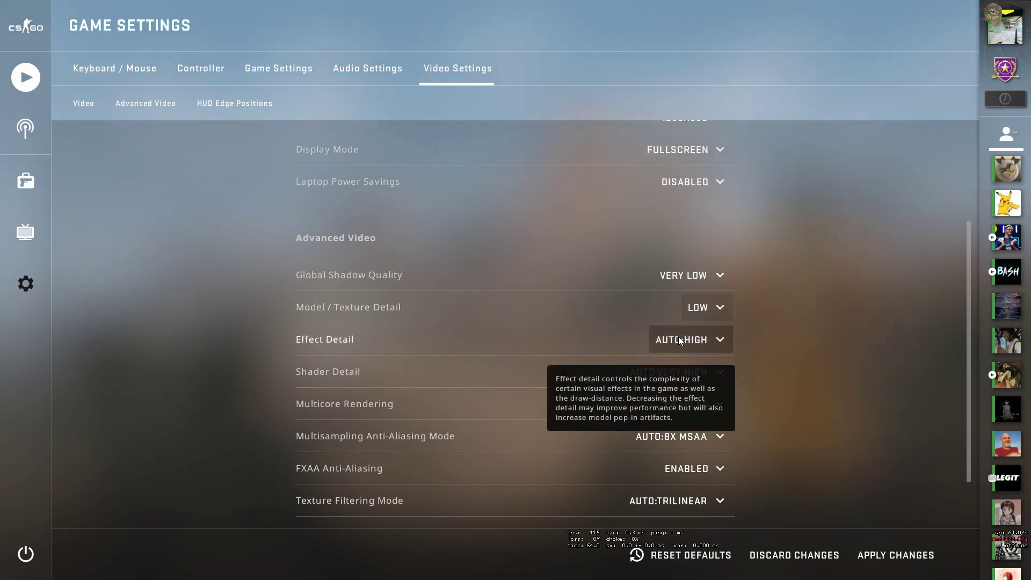
Set Effect Detail and Shader Detail to Low.
{"action": "left_click", "coordinate": [678, 336]}
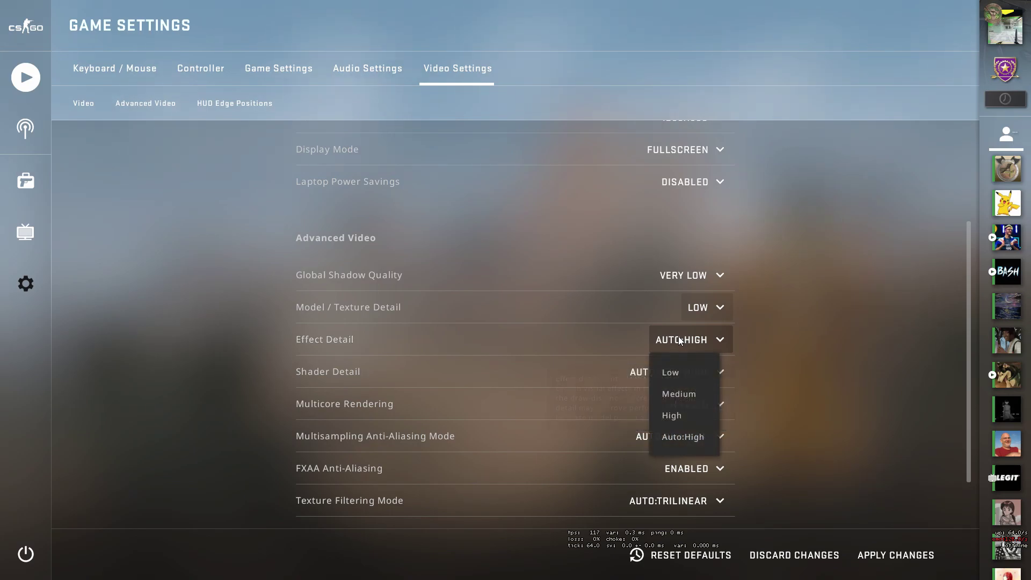
{"action": "left_click", "coordinate": [671, 367]}
{"action": "left_click", "coordinate": [668, 373]}
{"action": "left_click", "coordinate": [668, 404]}
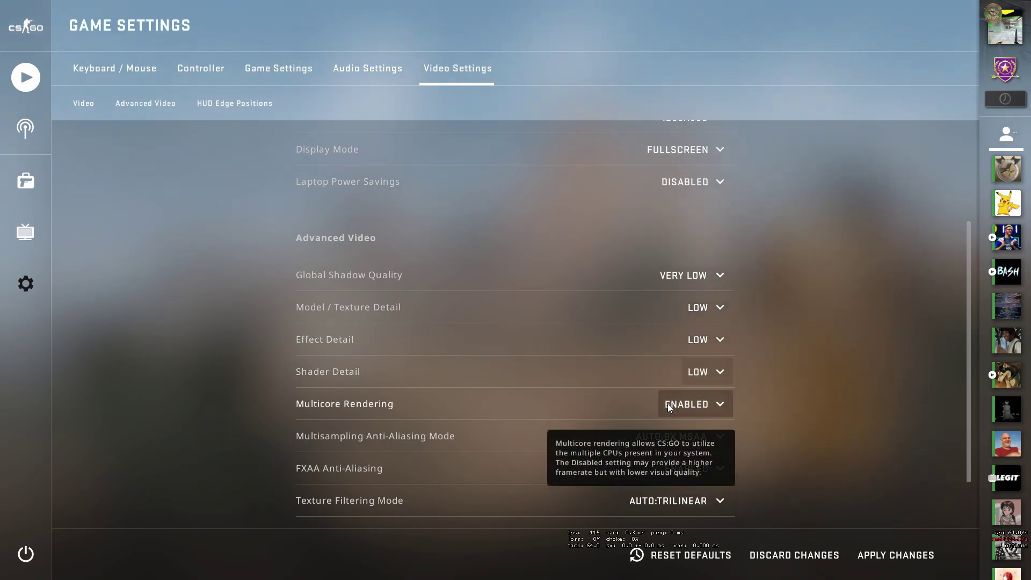
Set multisampling anti-aliasing to None and disable FXAA Anti-Aliasing.
{"action": "scroll", "coordinate": [671, 401], "scroll_direction": "down", "scroll_amount": 2}
{"action": "left_click", "coordinate": [684, 378]}
{"action": "left_click", "coordinate": [672, 411]}
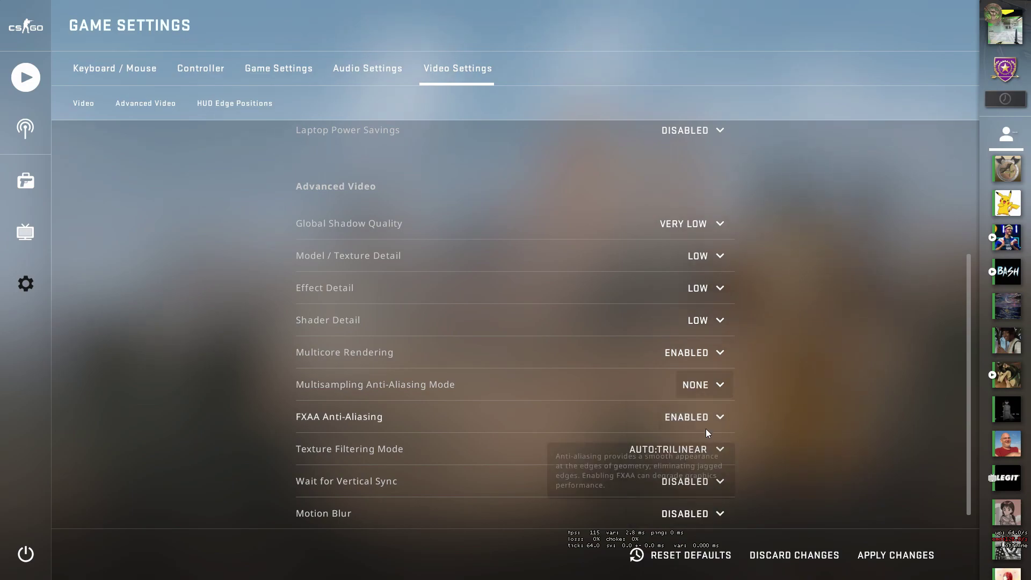
{"action": "left_click", "coordinate": [695, 416]}
{"action": "left_click", "coordinate": [690, 447]}
Set Texture Filtering Mode to Bilinear and look over the video settings.
{"action": "mouse_move", "coordinate": [330, 424]}
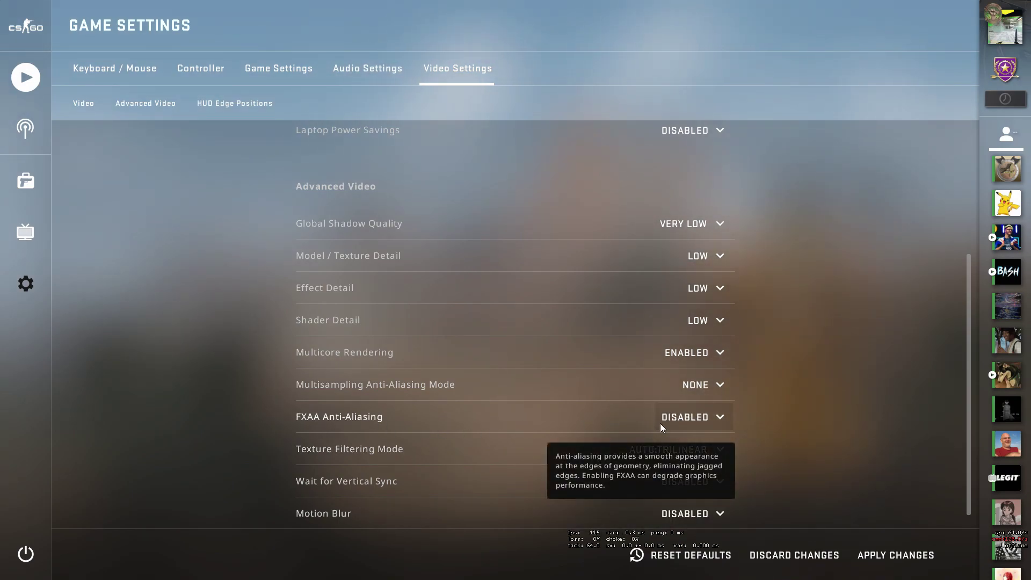
{"action": "scroll", "coordinate": [671, 427], "scroll_direction": "down", "scroll_amount": 1}
{"action": "left_click", "coordinate": [682, 429]}
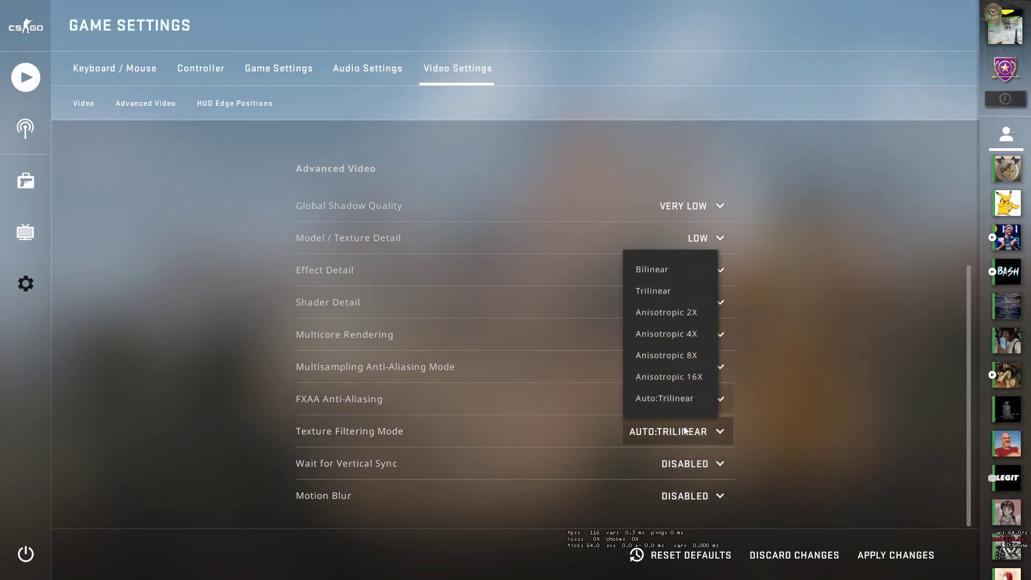
{"action": "left_click", "coordinate": [662, 269]}
{"action": "scroll", "coordinate": [703, 465], "scroll_direction": "up", "scroll_amount": 5}
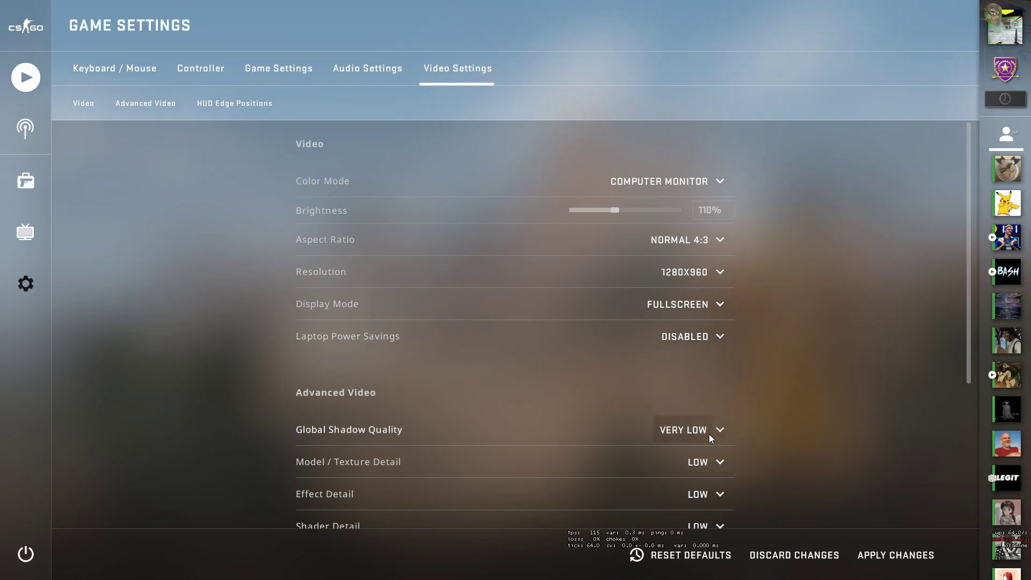
{"action": "scroll", "coordinate": [709, 433], "scroll_direction": "down", "scroll_amount": 5}
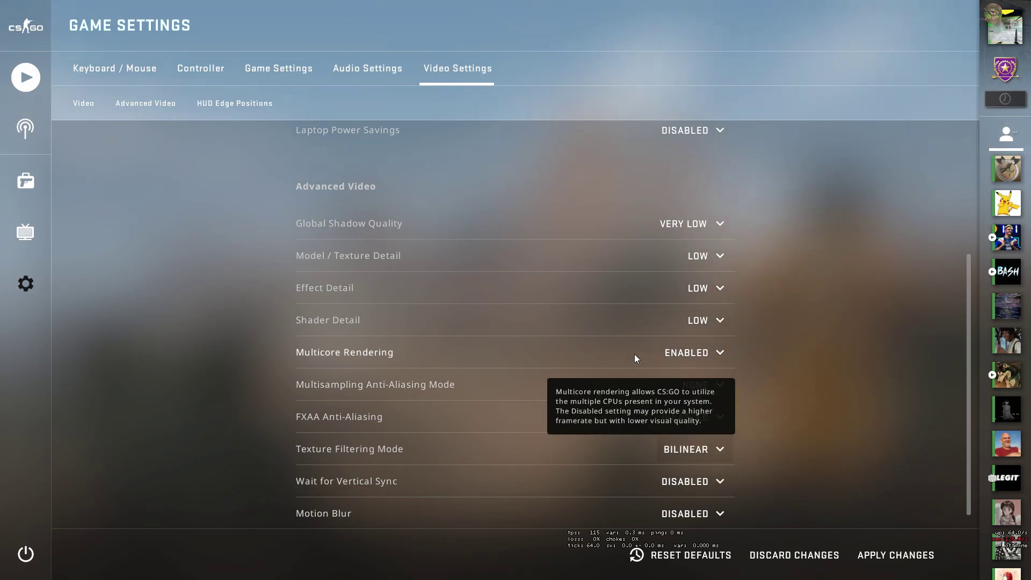
{"action": "scroll", "coordinate": [633, 354], "scroll_direction": "down", "scroll_amount": 1}
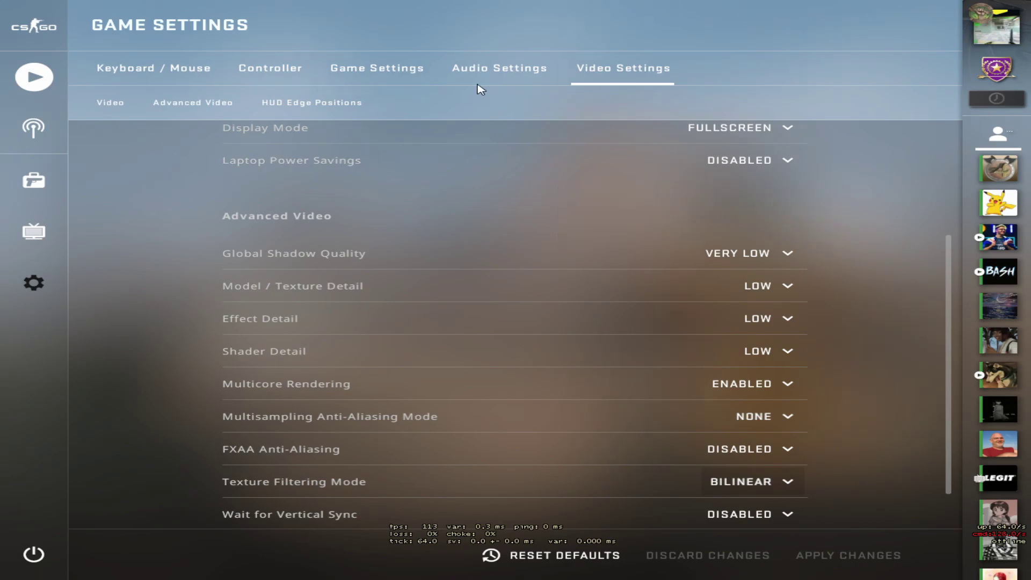
Load Dust II with the console command 'map de_dust2'.
{"action": "key", "text": "grave"}
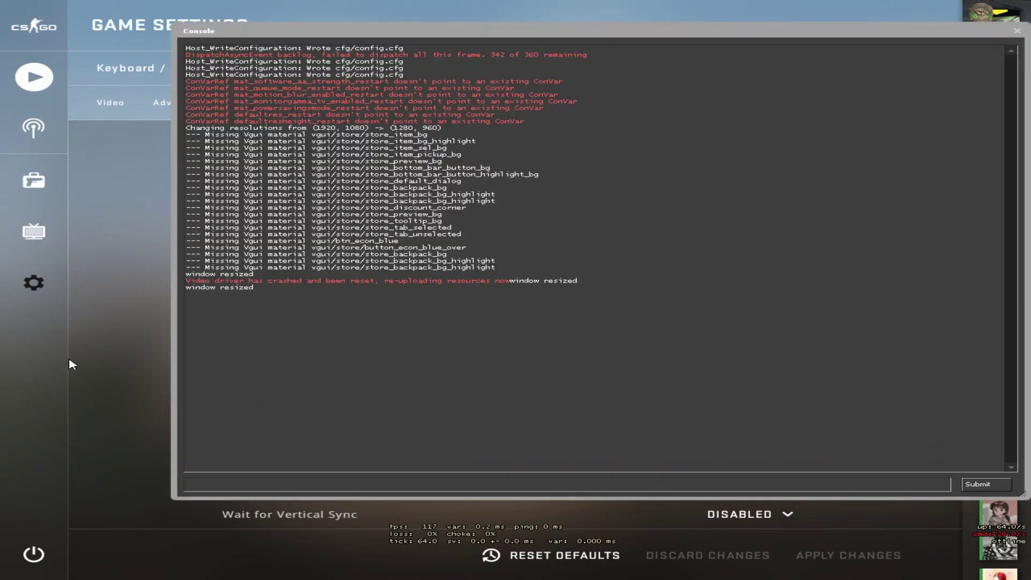
{"action": "type", "text": "map de_"}
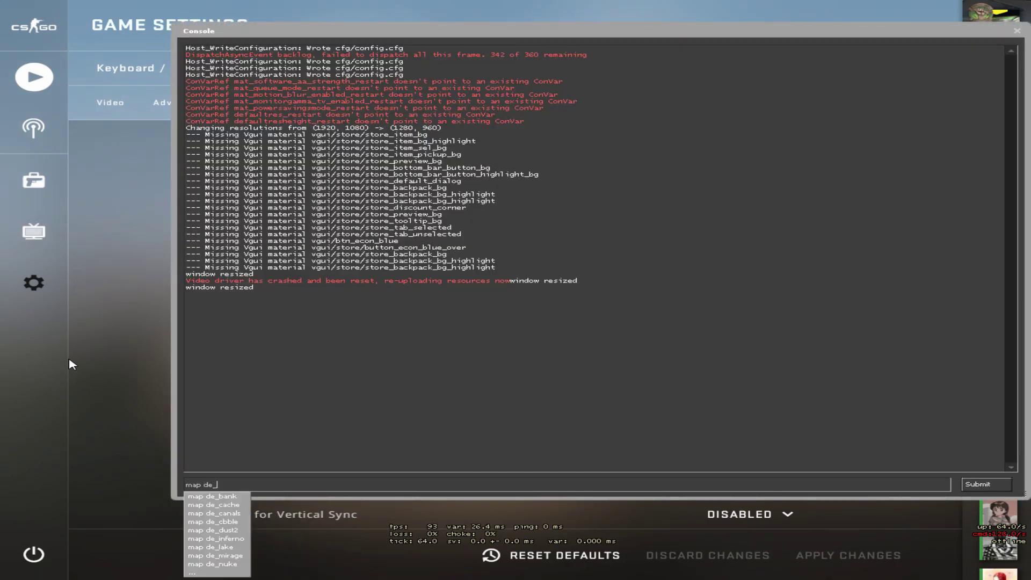
{"action": "type", "text": "dust2"}
{"action": "key", "text": "Return"}
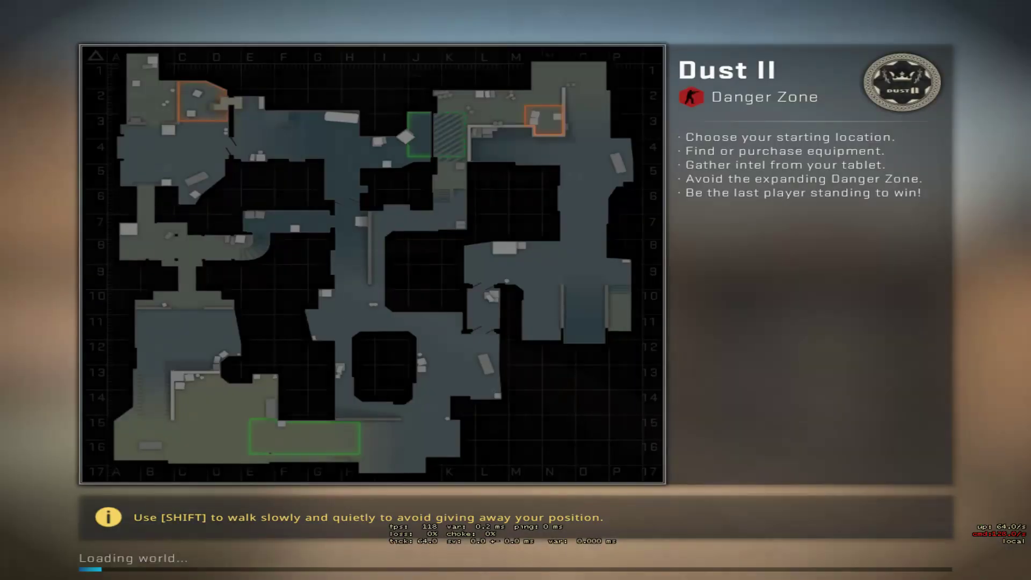
Switch to the knife and walk from spawn via Outside Long to Middle.
{"action": "key", "text": "w"}
{"action": "key", "text": "f"}
{"action": "key", "text": "s"}
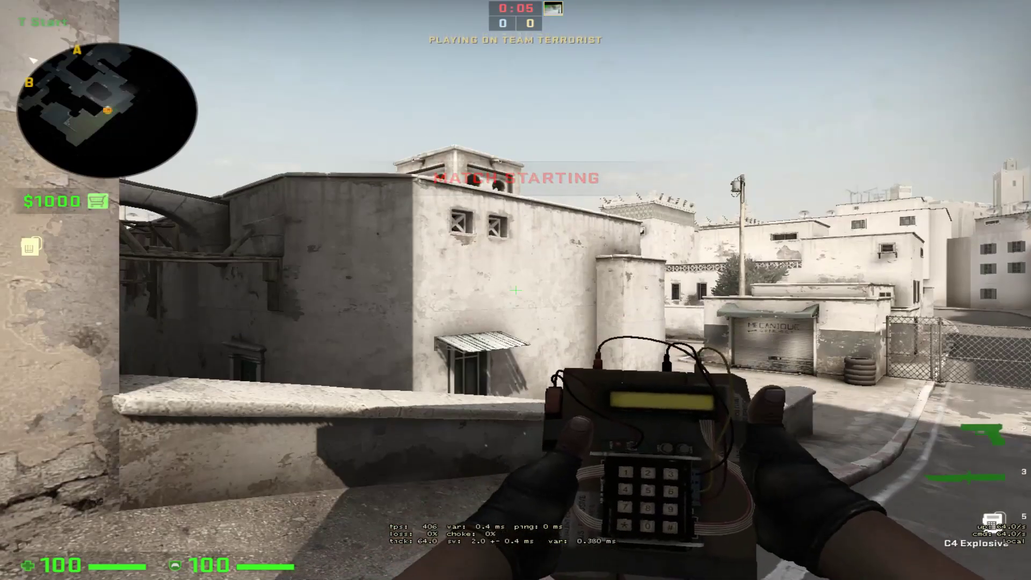
{"action": "key", "text": "3"}
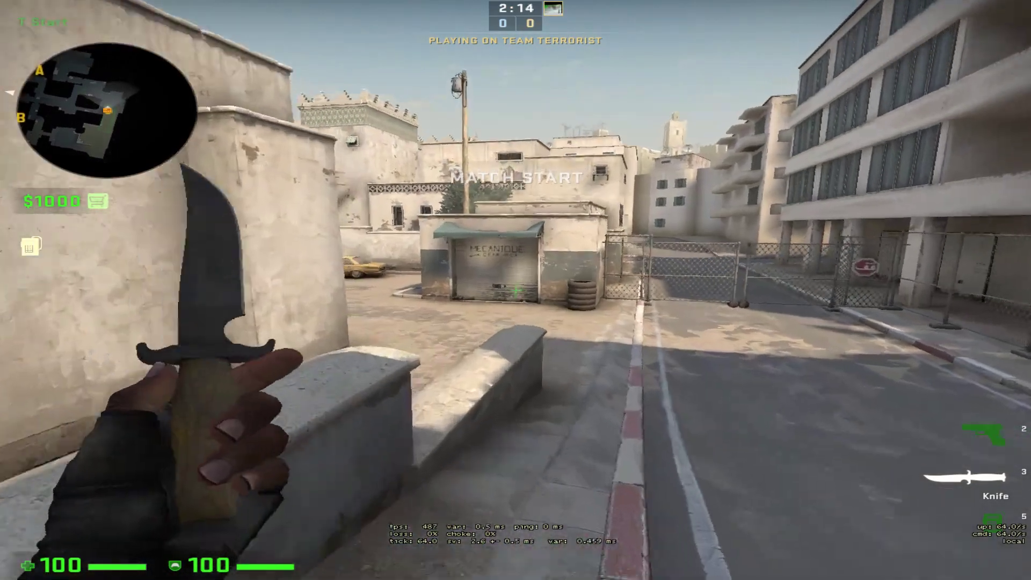
{"action": "key", "text": "w"}
{"action": "key", "text": "w"}
{"action": "key", "text": "w"}
{"action": "key", "text": "w"}
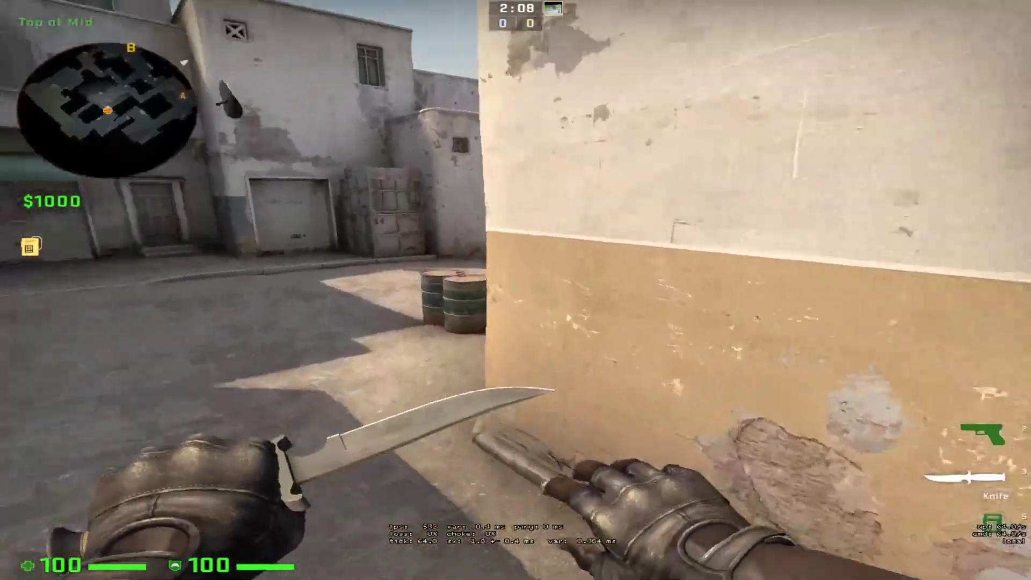
{"action": "key", "text": "w"}
{"action": "key", "text": "w"}
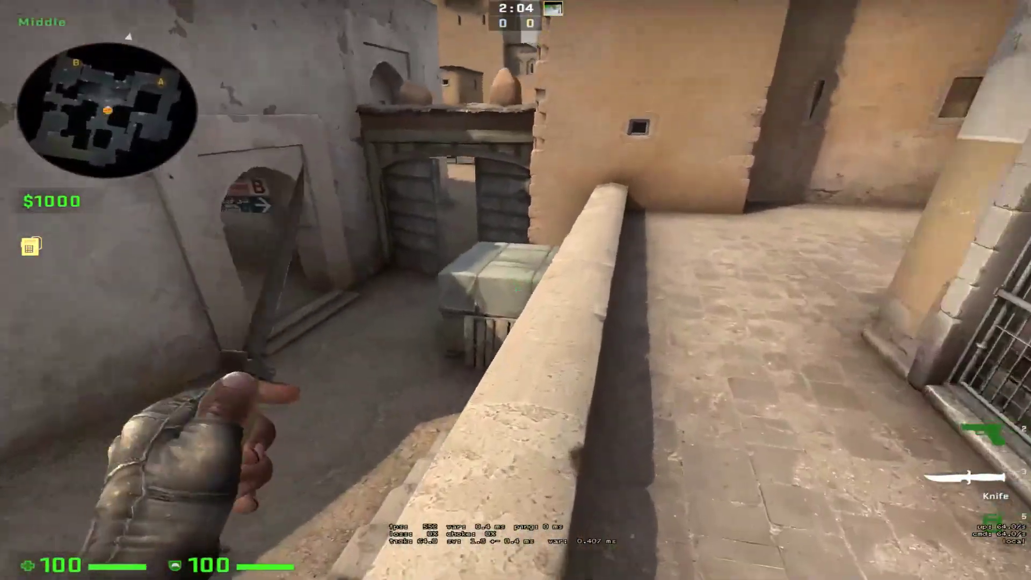
{"action": "key", "text": "w"}
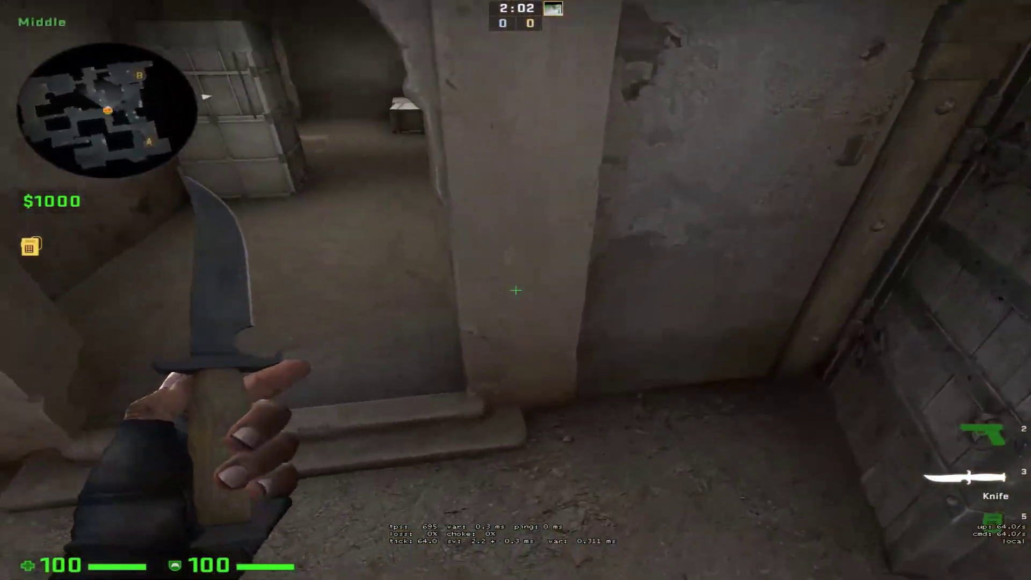